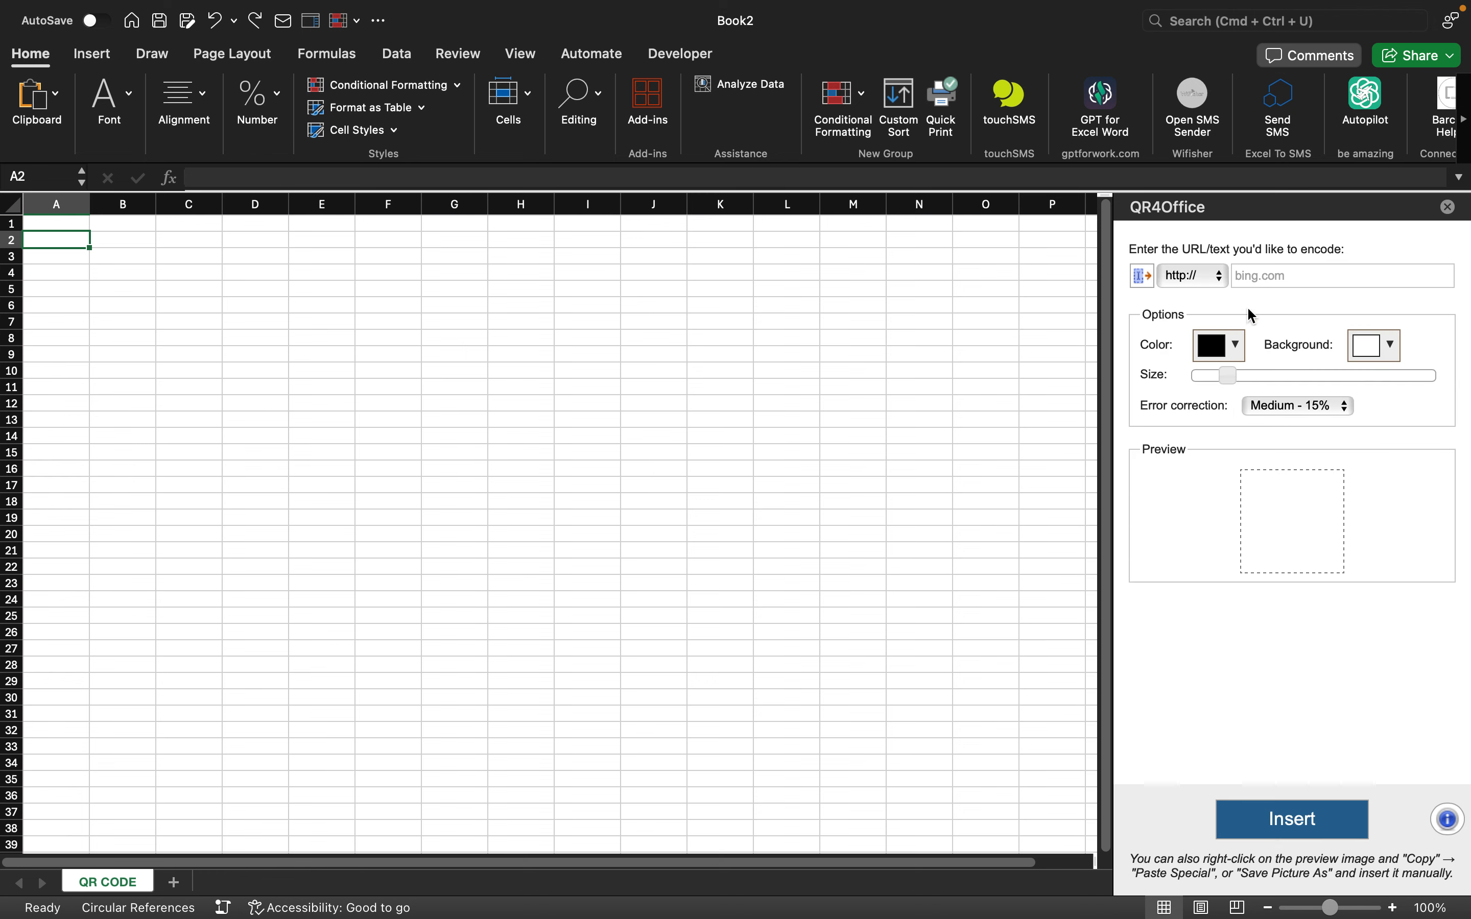
pyautogui.click(1252, 276)
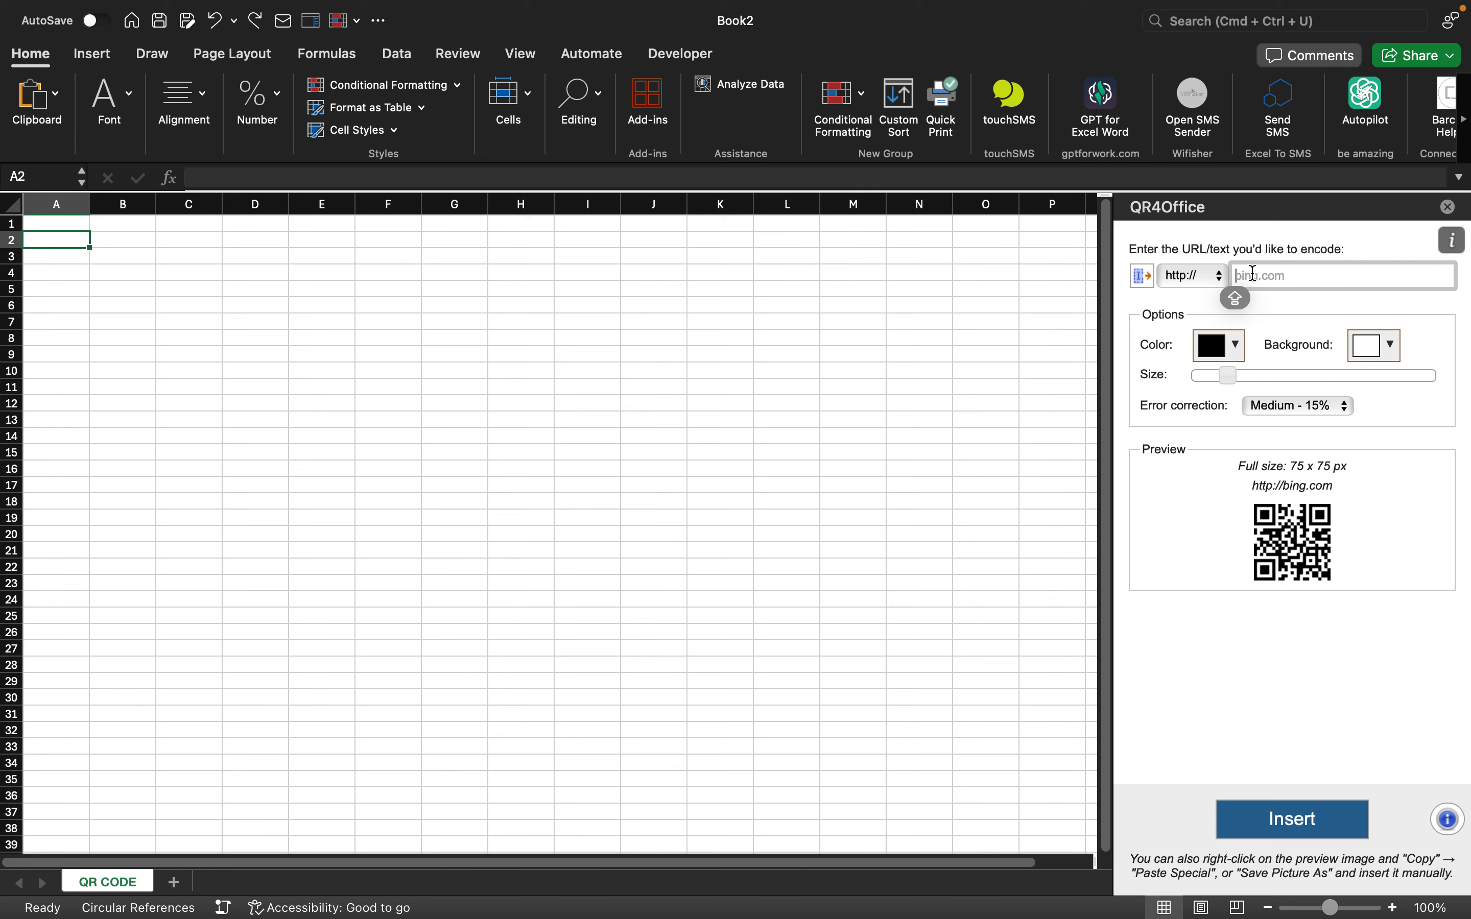
pyautogui.write('WWW')
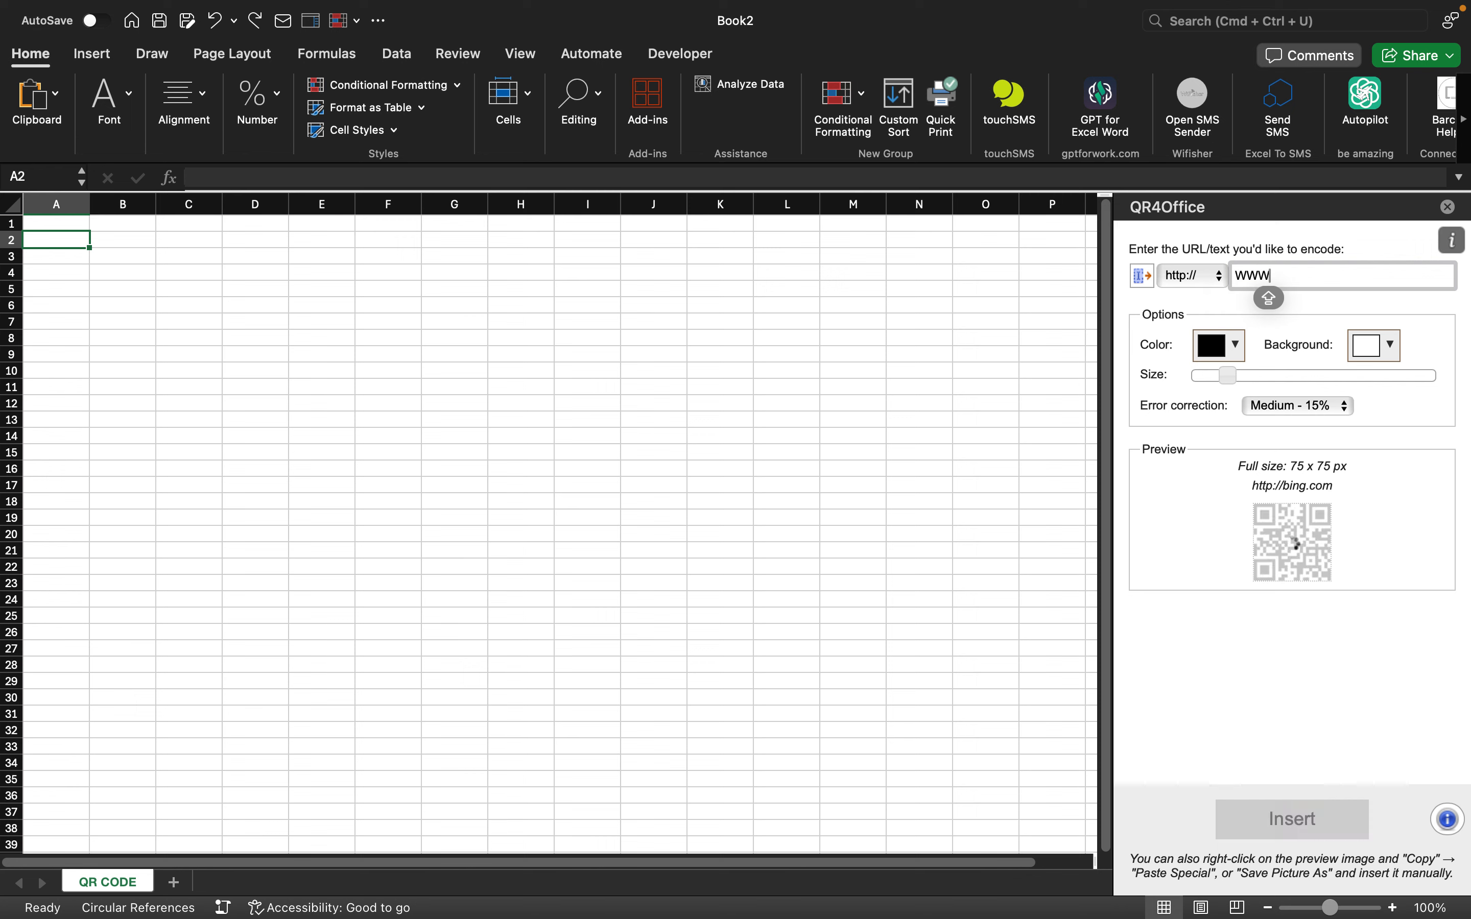
pyautogui.write('.')
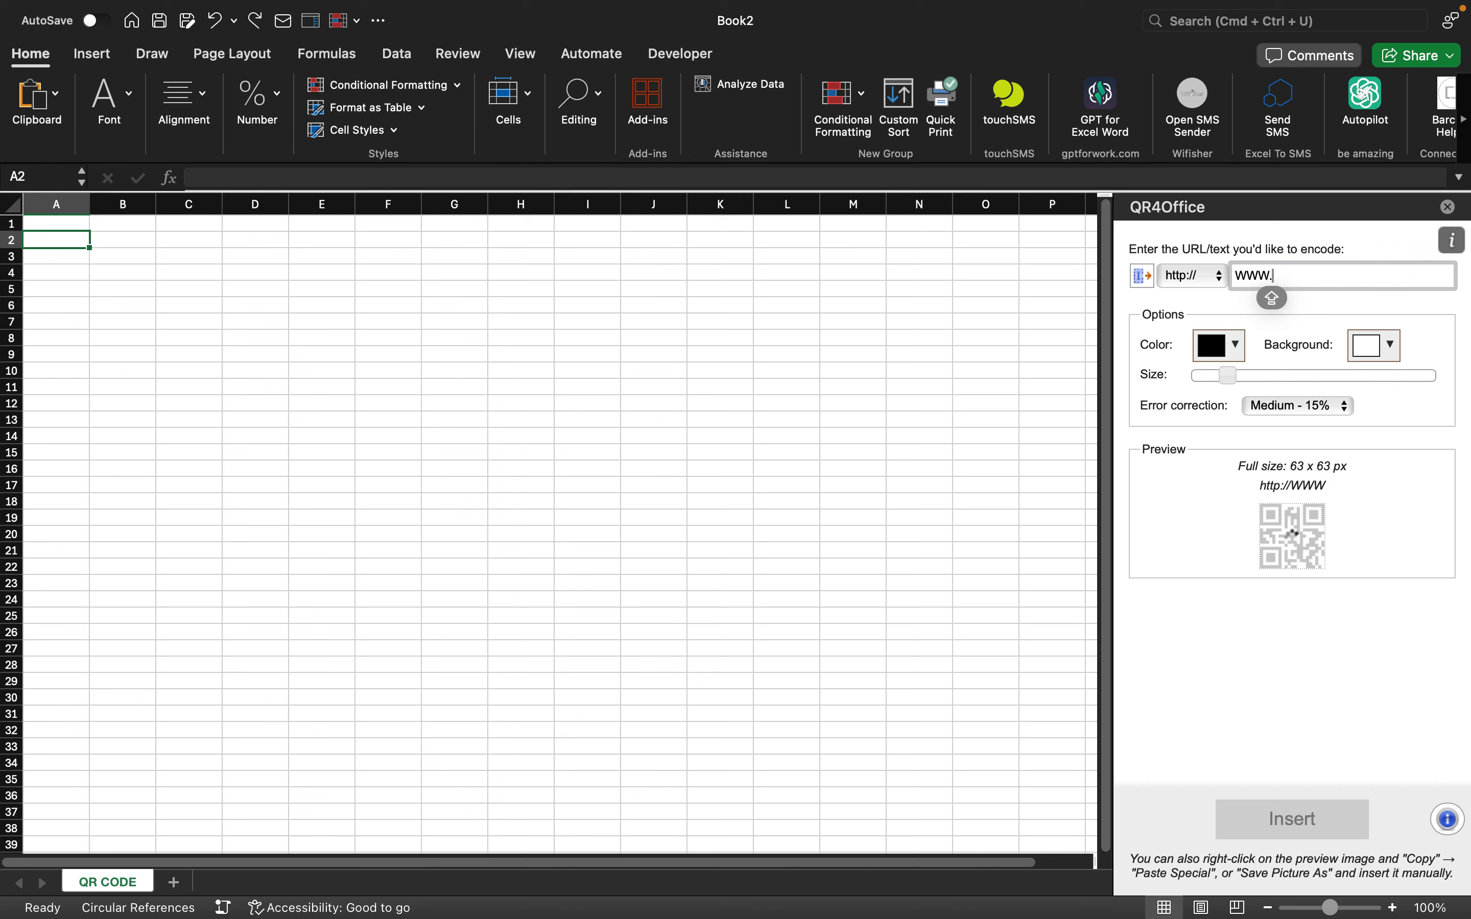
pyautogui.write('DO')
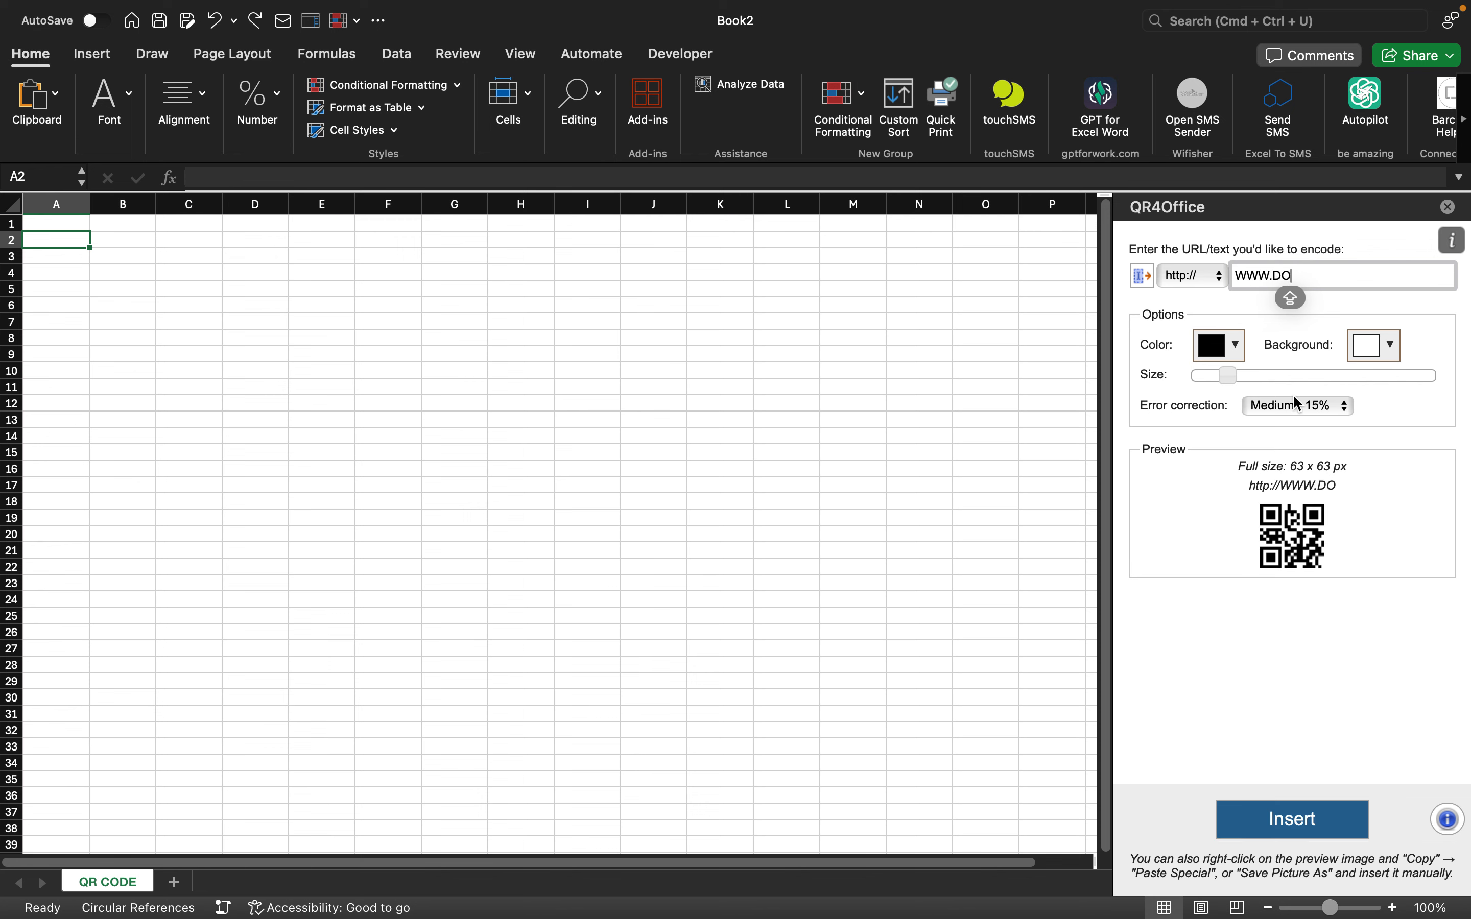
pyautogui.moveTo(1228, 375); pyautogui.dragTo(1344, 376)
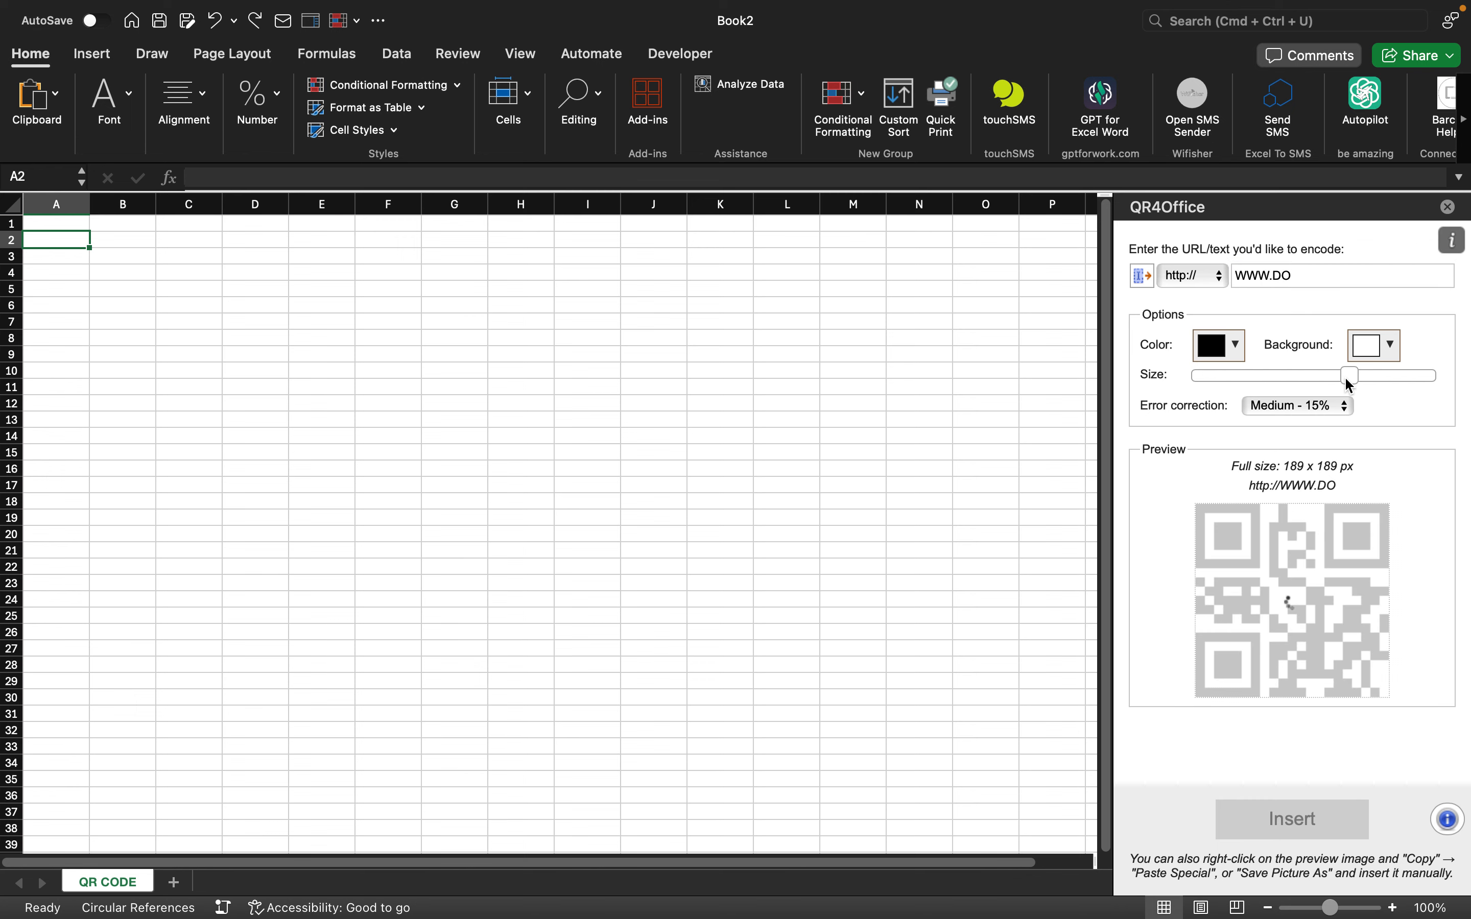
pyautogui.click(1287, 839)
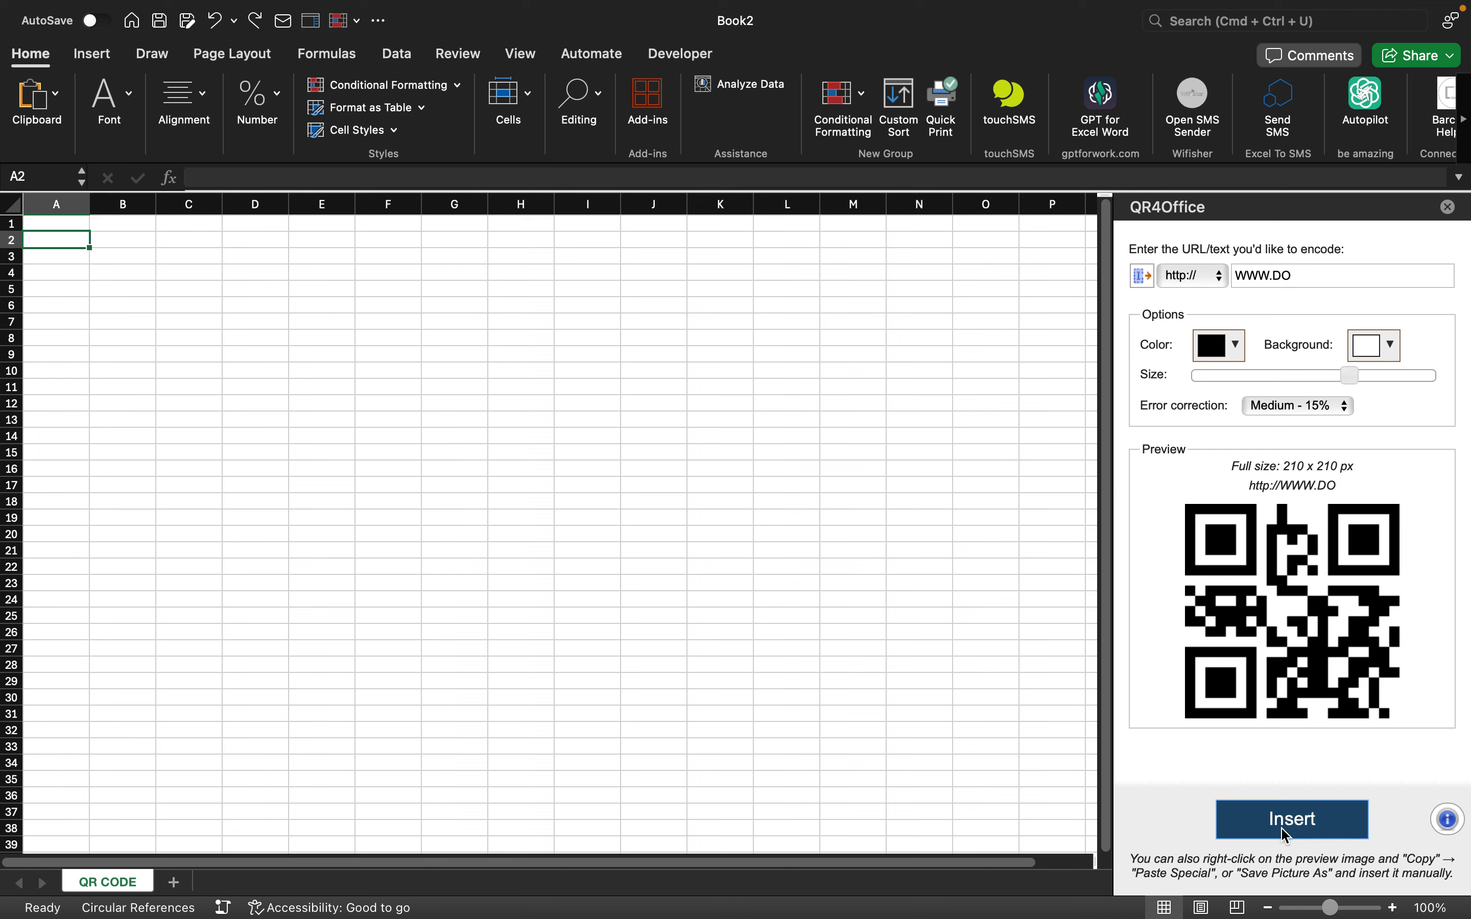
# - Move the inserted QR code to start near cell D5 and enlarge it to span about columns D to I, down to row 25
pyautogui.moveTo(125, 307); pyautogui.dragTo(350, 355)
pyautogui.moveTo(410, 440); pyautogui.dragTo(601, 530)
pyautogui.click(831, 465)
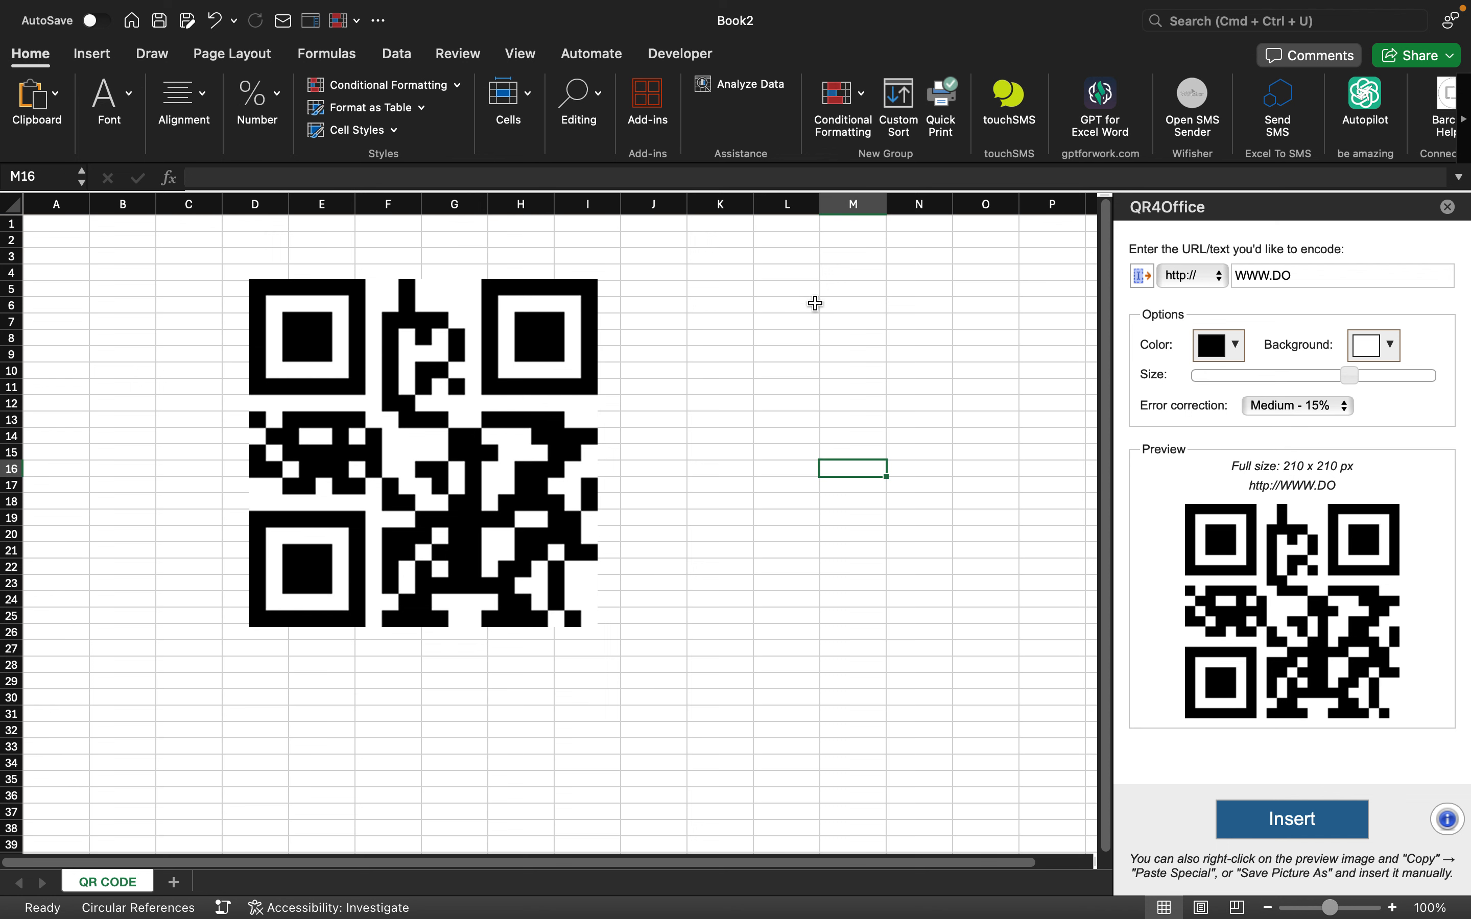
pyautogui.click(815, 304)
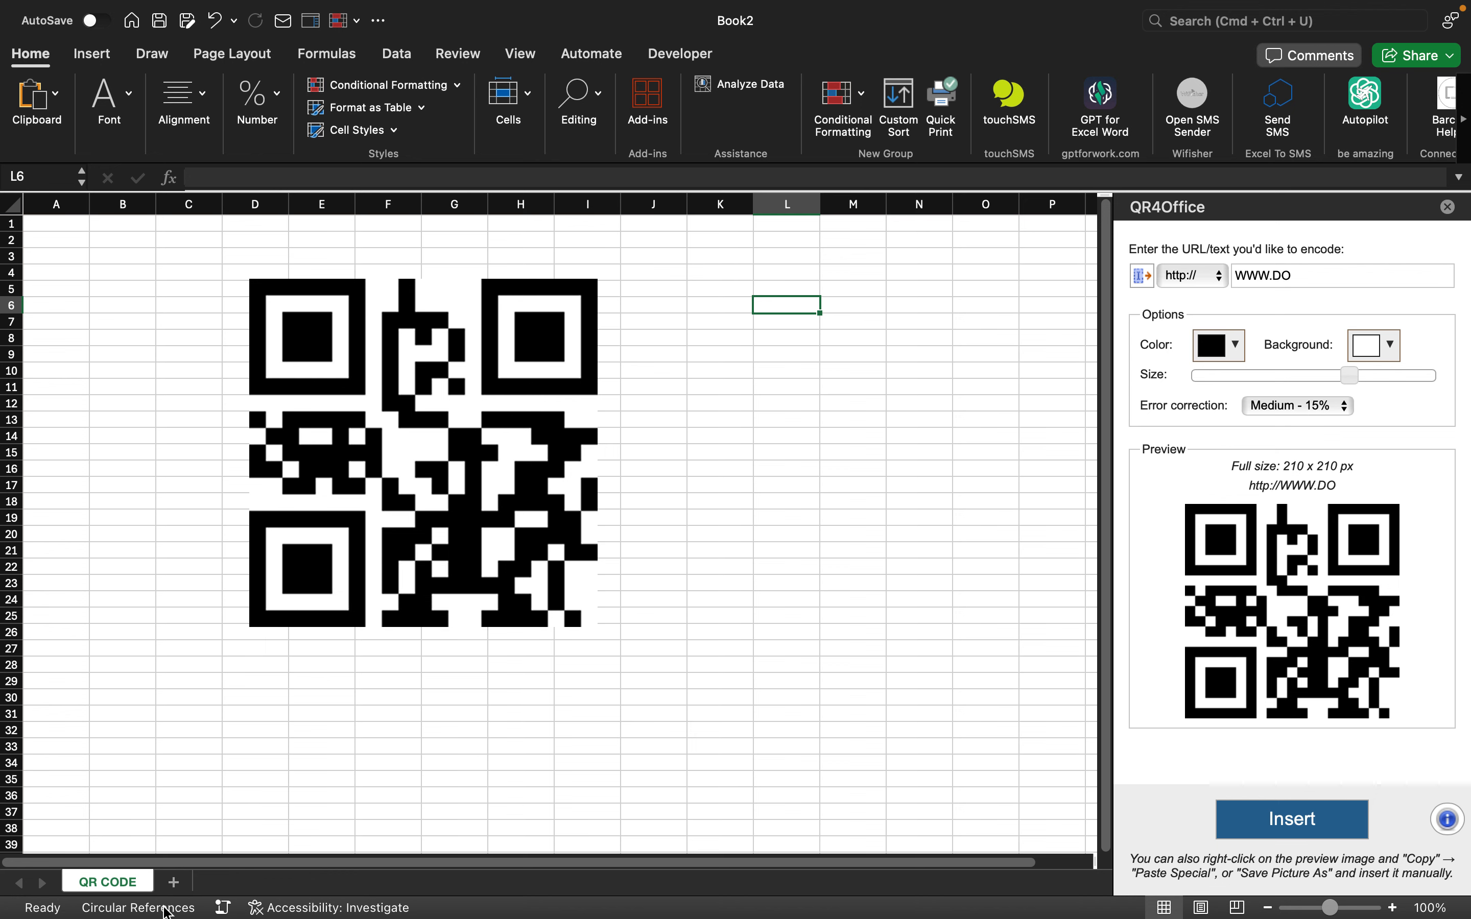
# - Add a new worksheet to the workbook and name it BARCODE
pyautogui.click(174, 882)
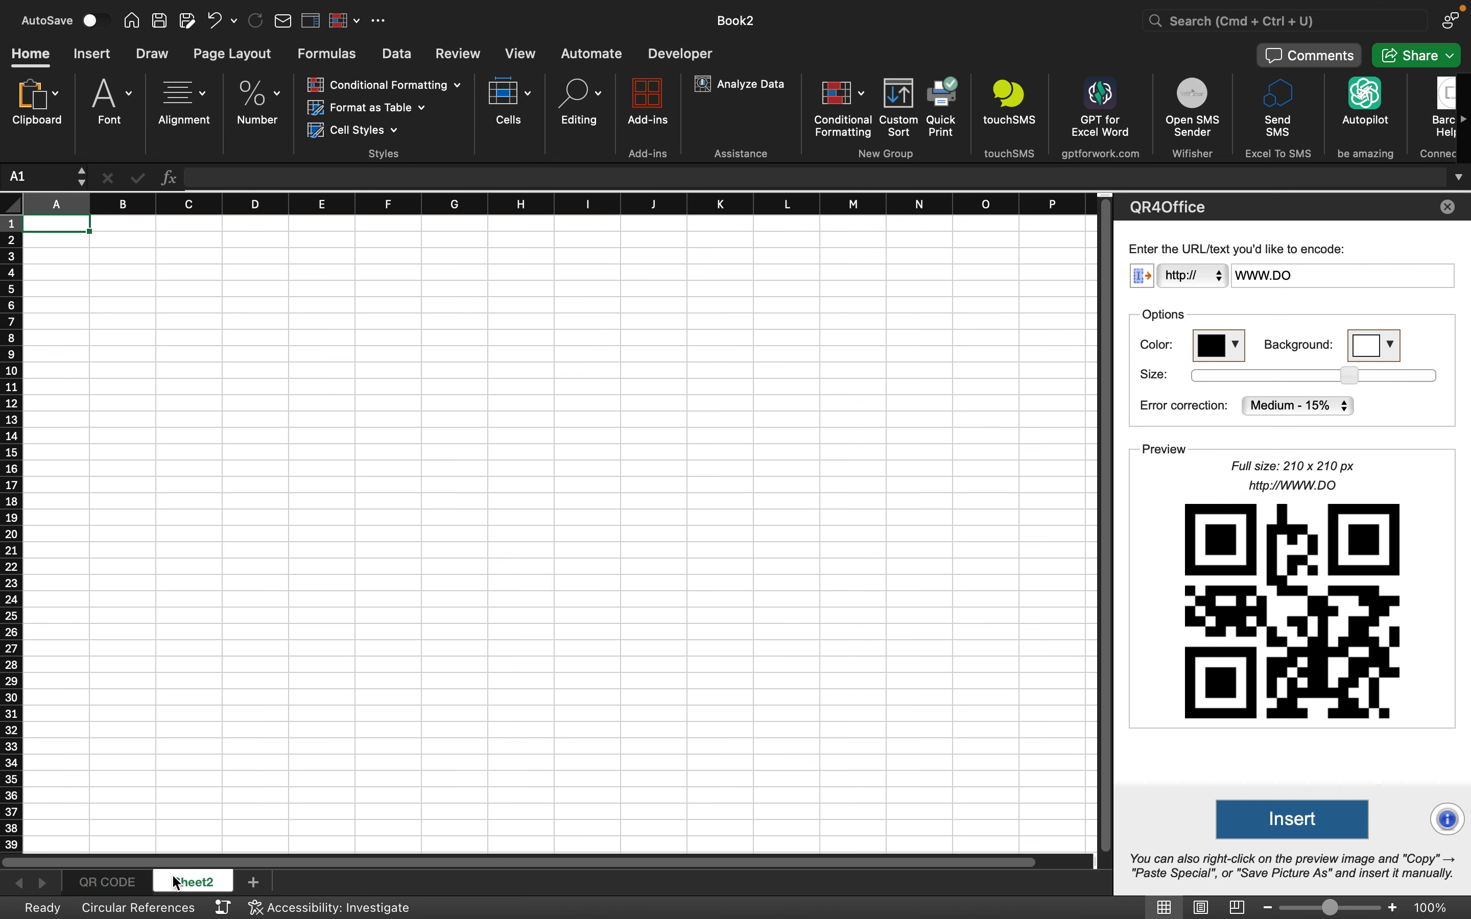
pyautogui.doubleClick(178, 880)
pyautogui.write('BARCO')
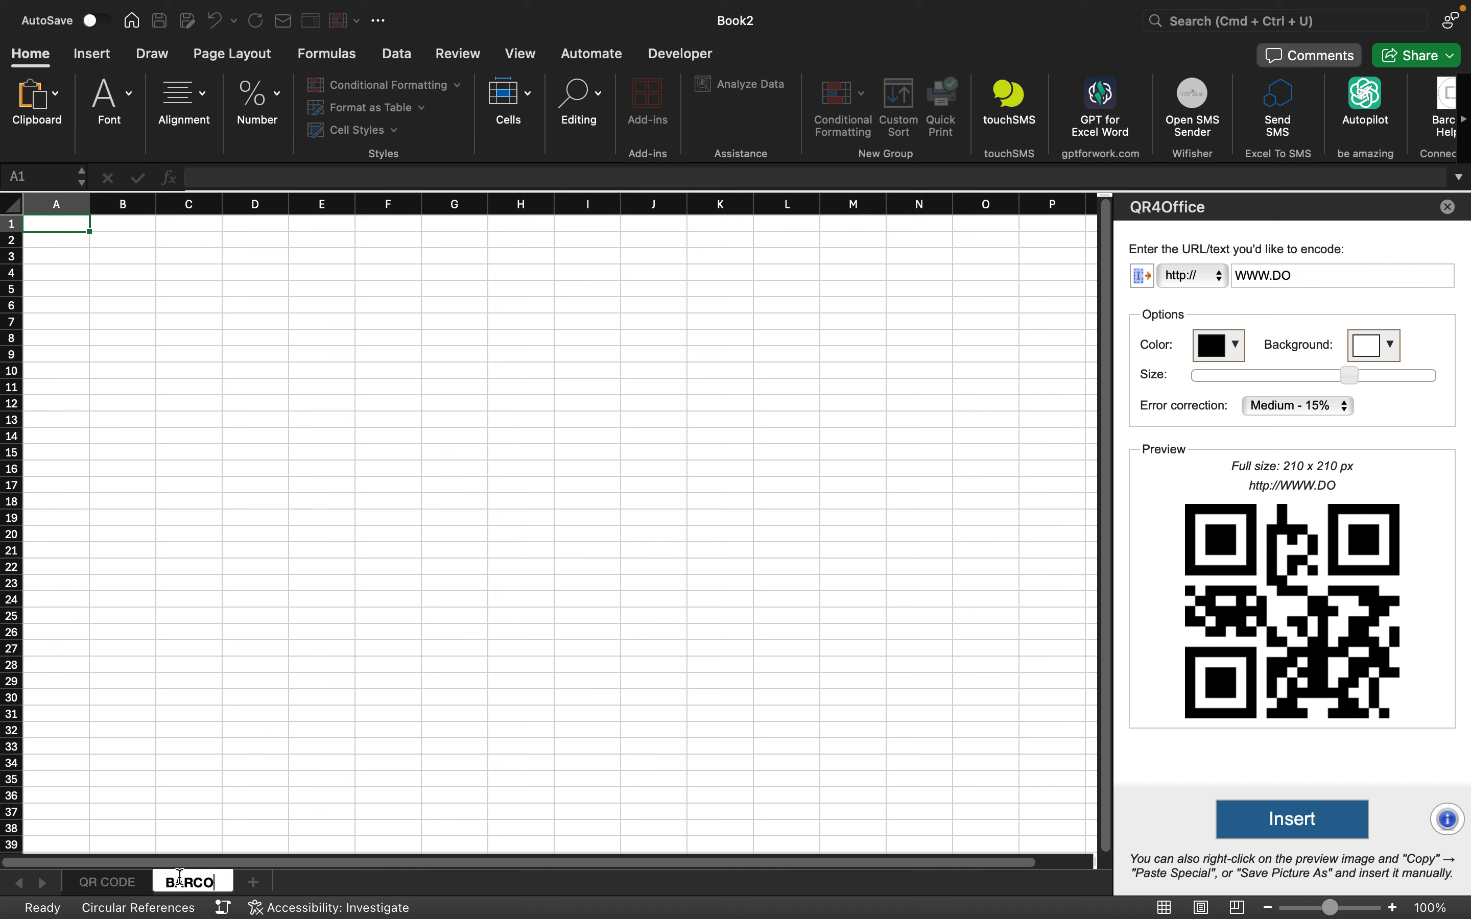
pyautogui.write('DE')
pyautogui.click(202, 749)
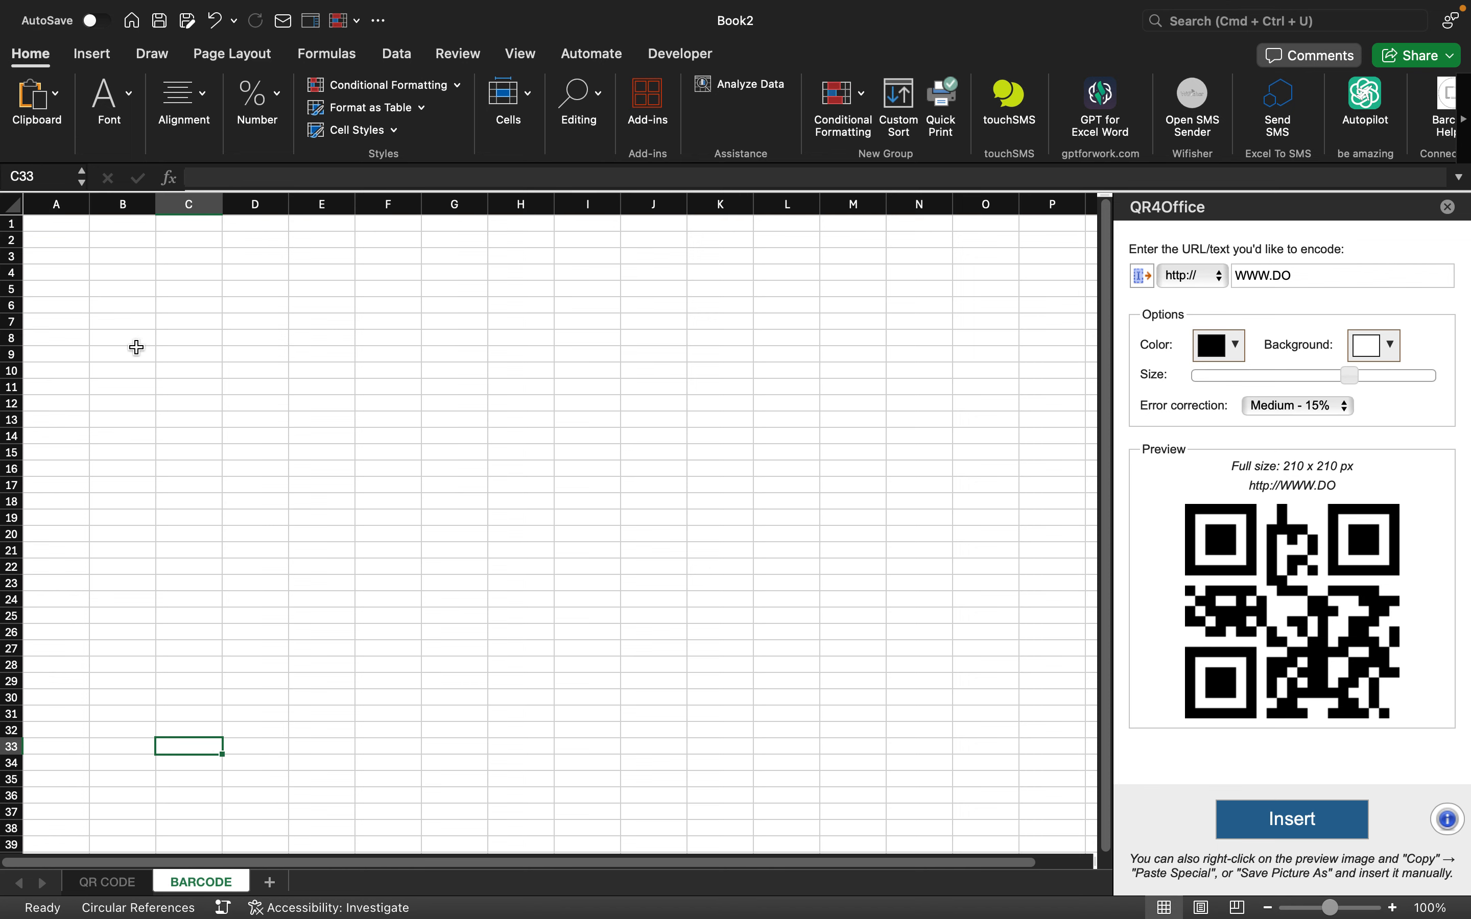
pyautogui.click(81, 228)
pyautogui.press('Down')
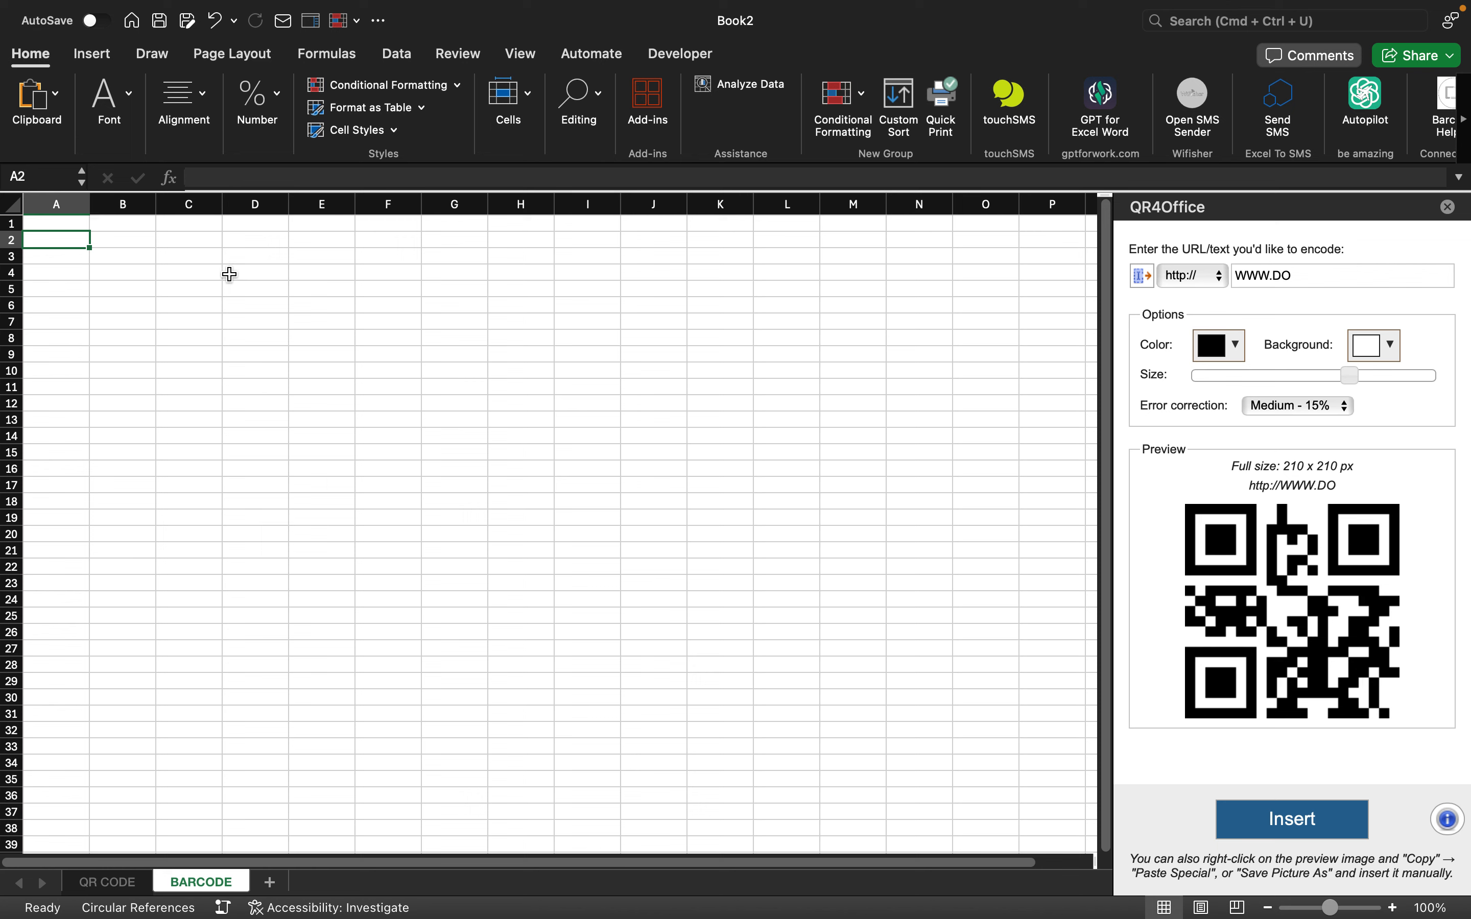
pyautogui.click(271, 284)
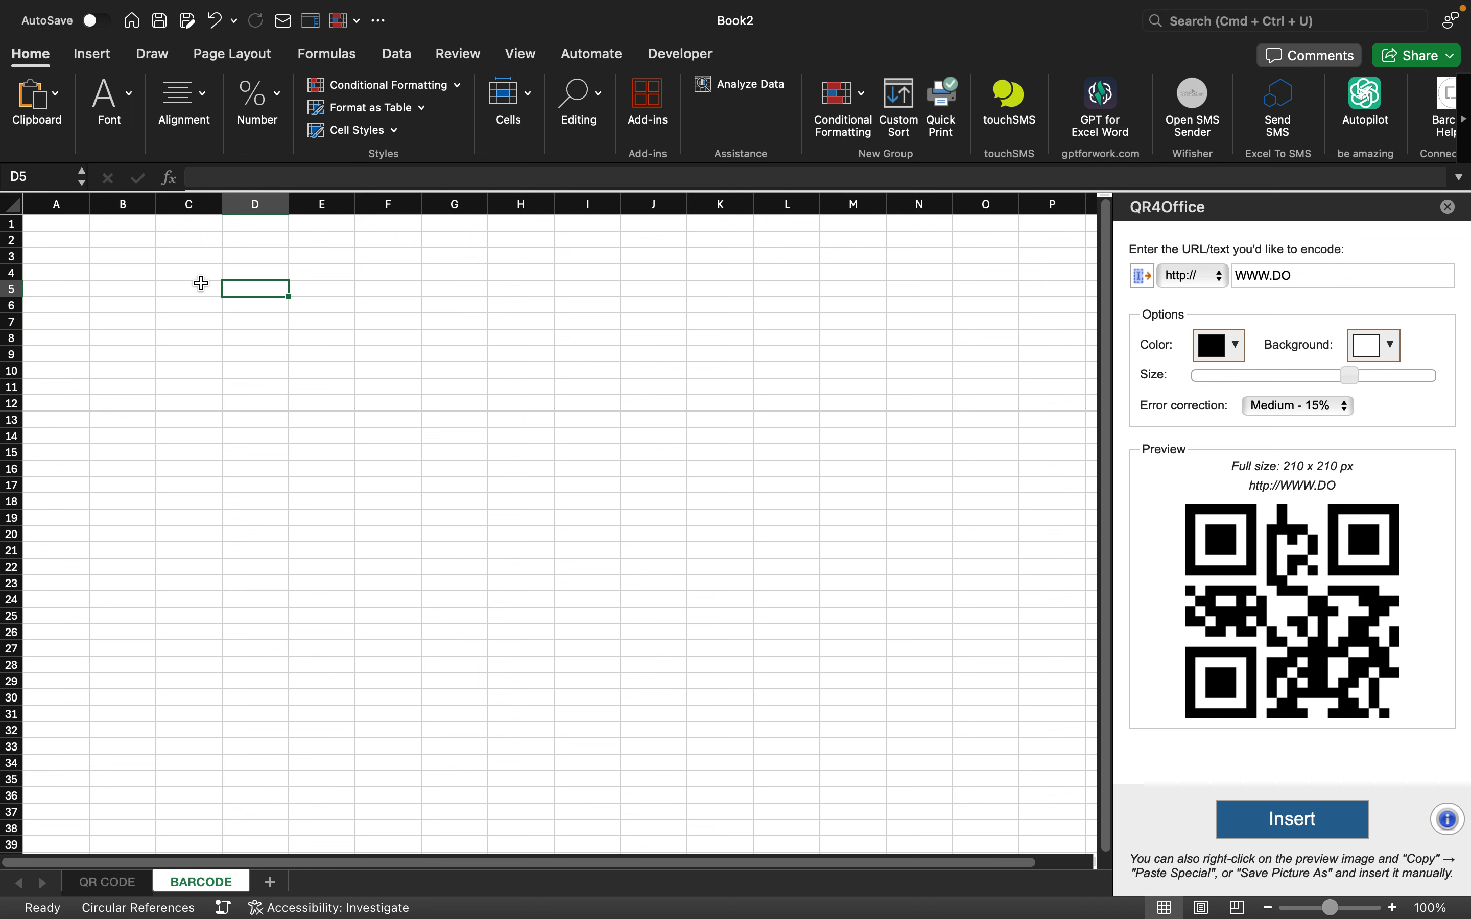
pyautogui.click(152, 272)
pyautogui.click(146, 257)
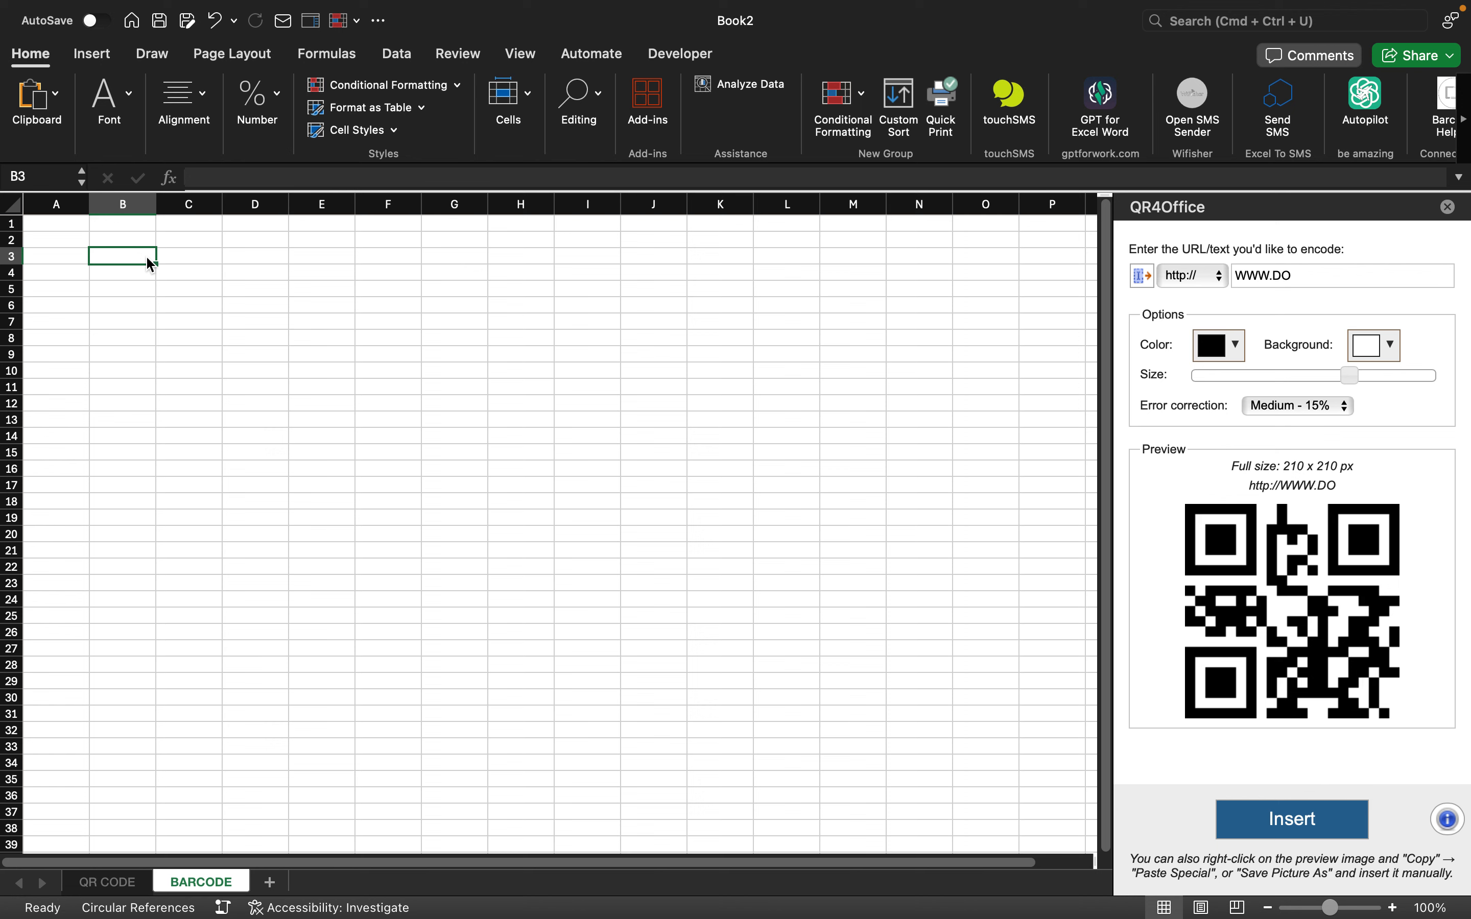
pyautogui.write('=RAND')
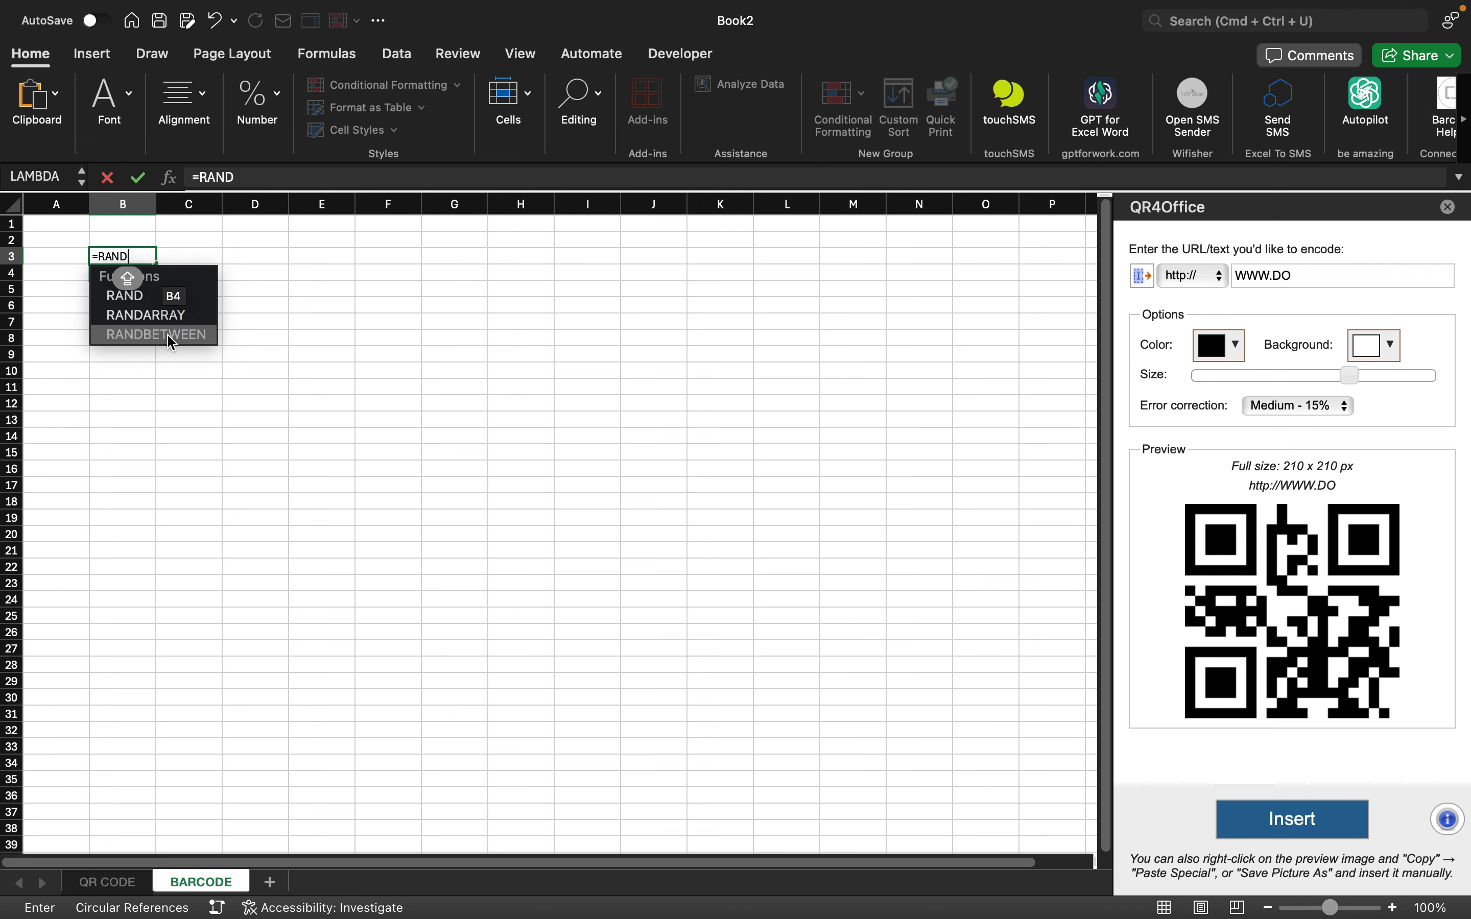
pyautogui.doubleClick(172, 333)
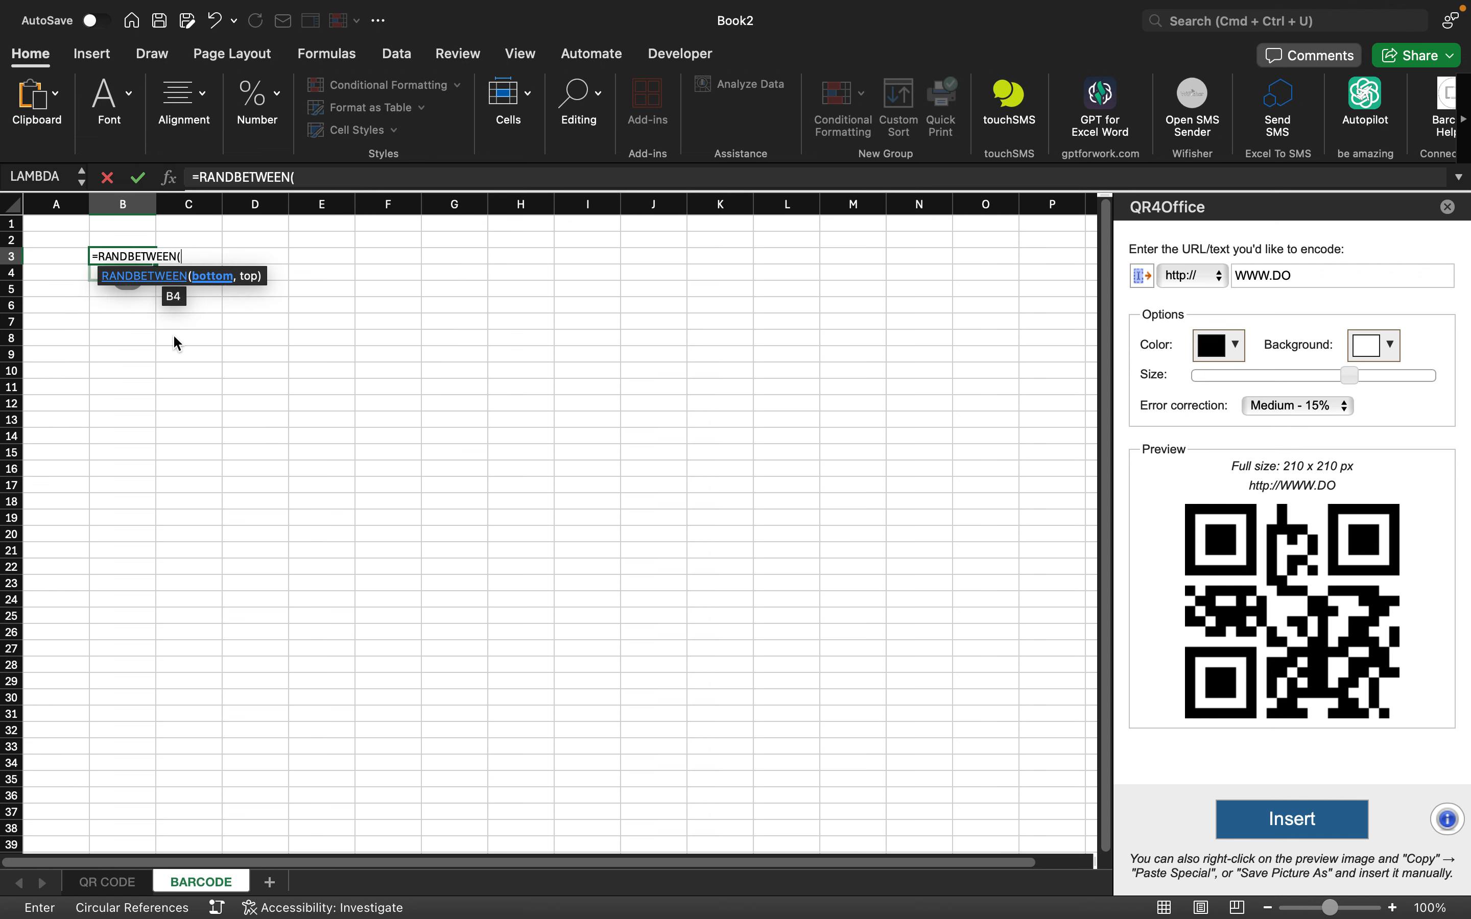
pyautogui.write('100')
pyautogui.write('0000000')
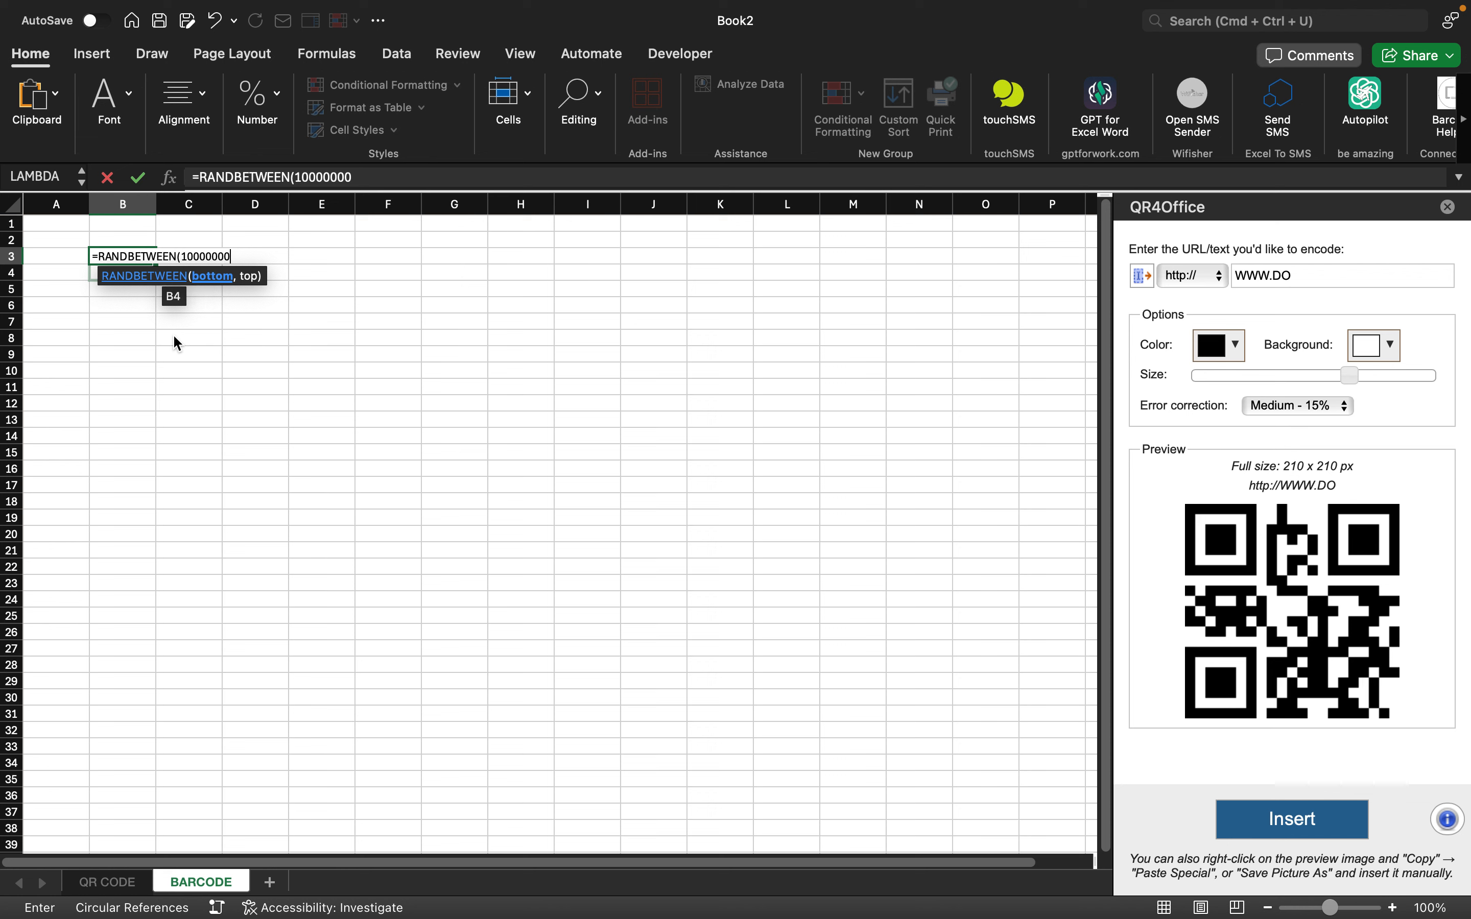
pyautogui.write('00')
pyautogui.write(',999999999999')
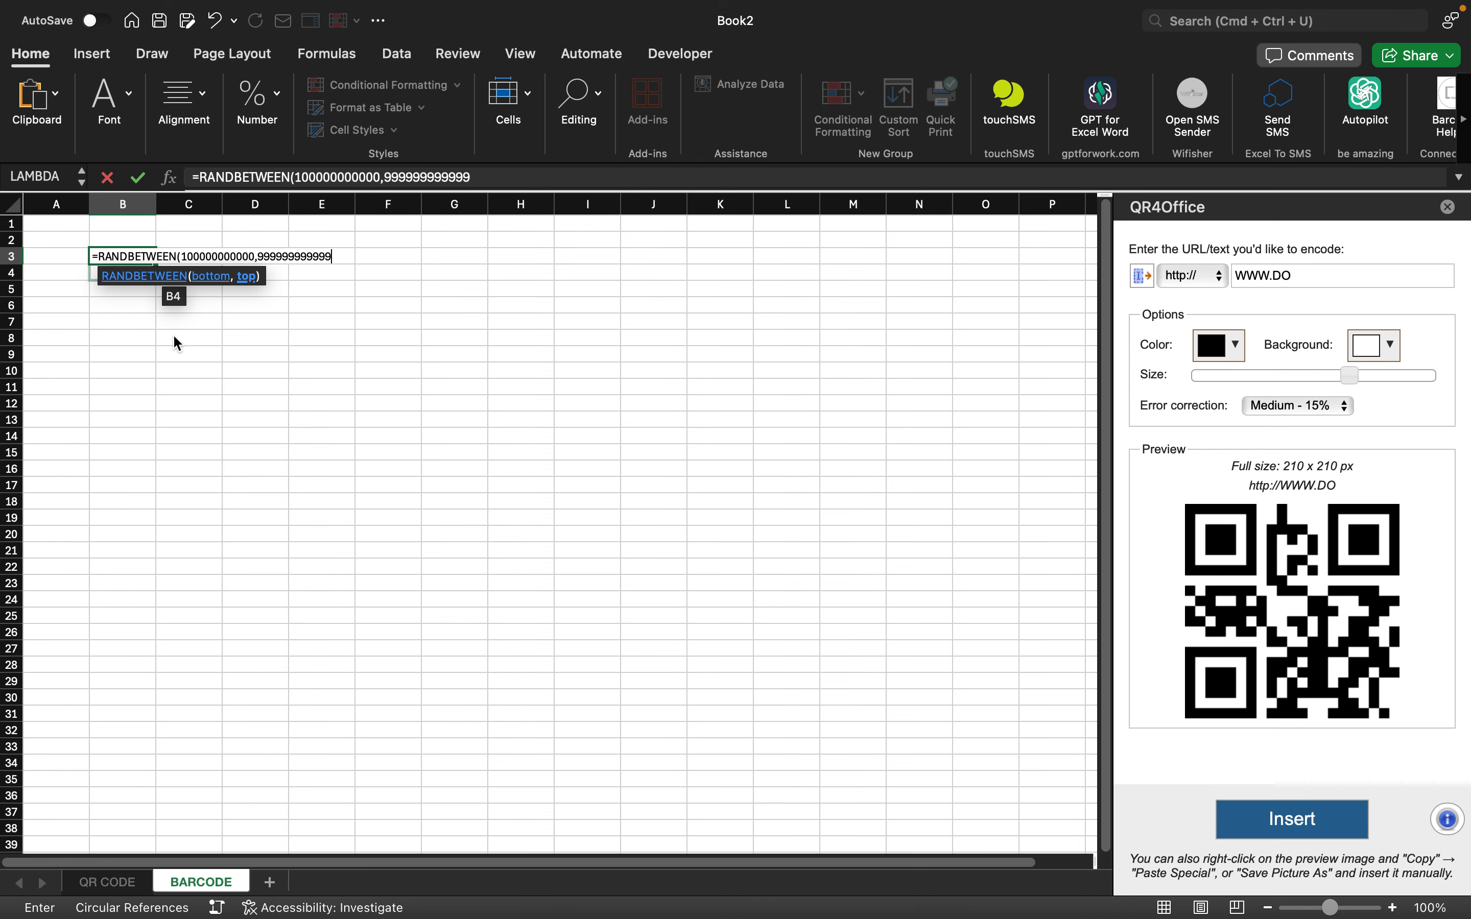
pyautogui.press('capslock')
pyautogui.write(')')
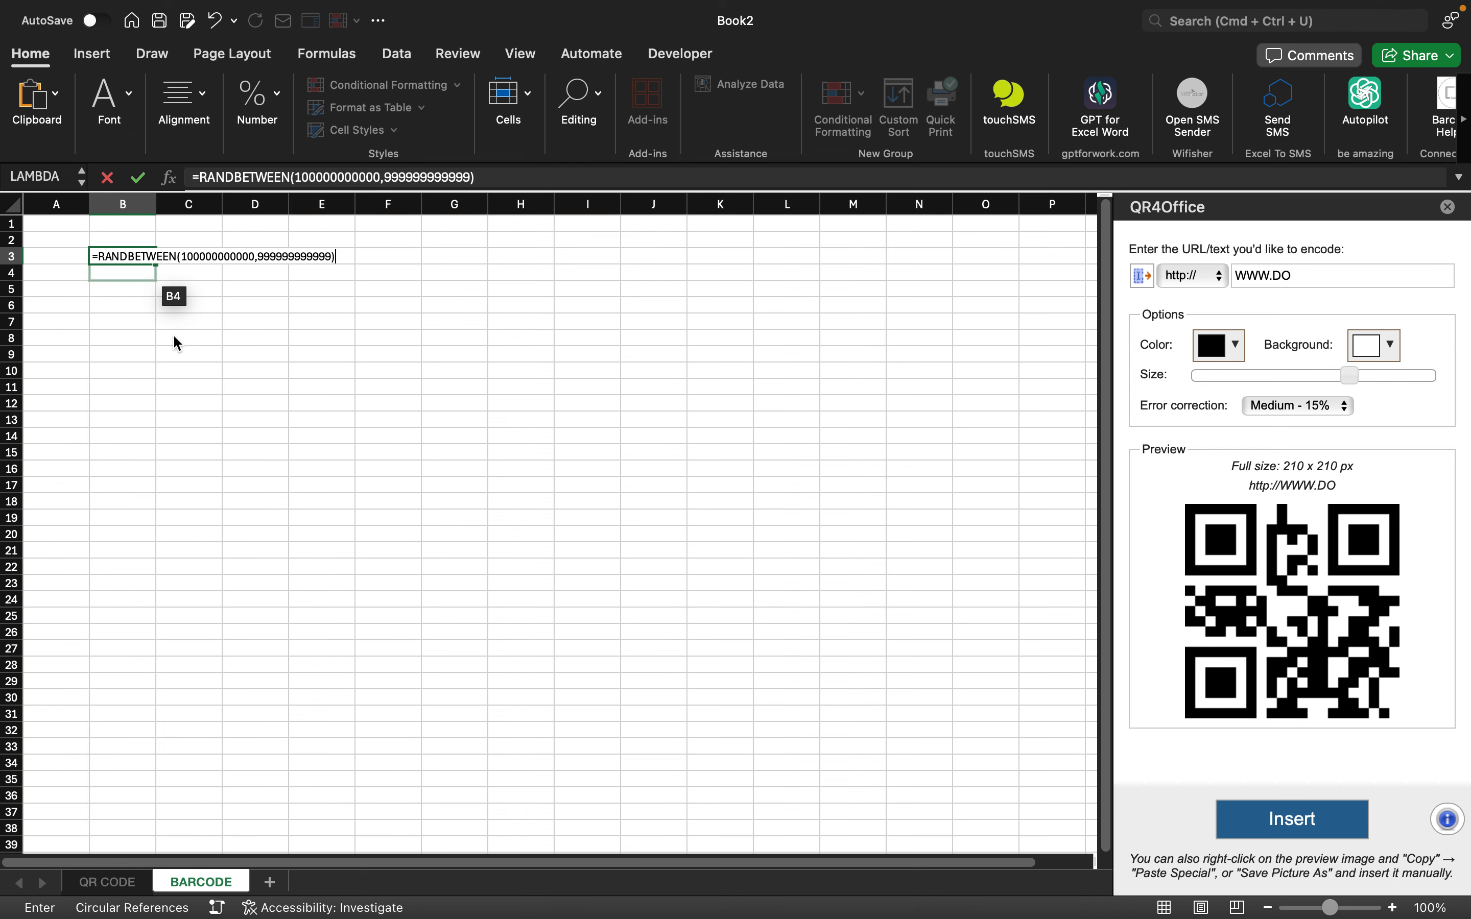
pyautogui.press('Return')
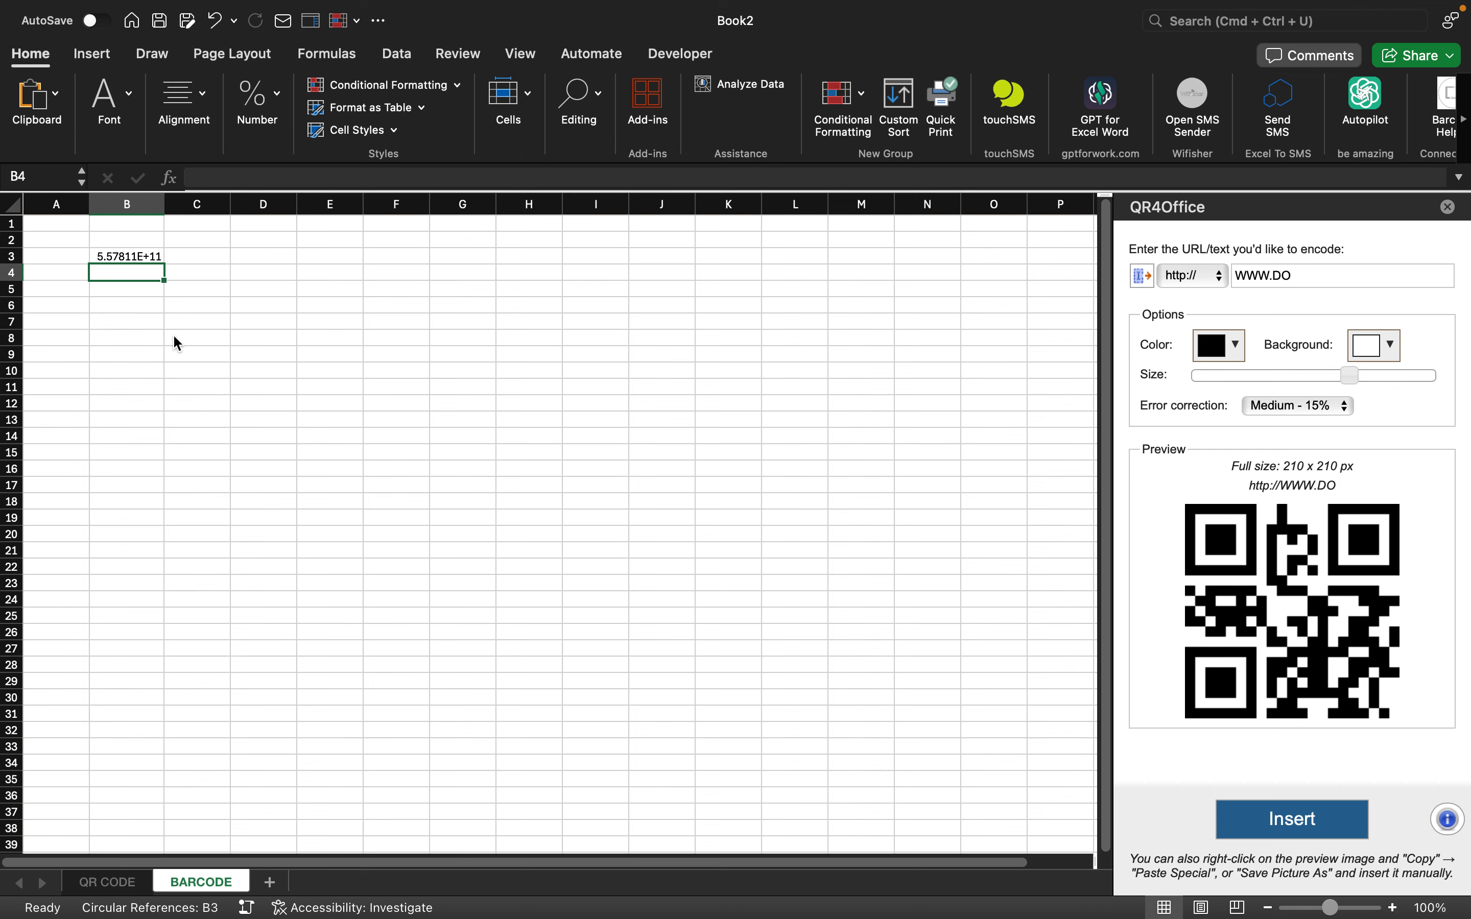
# - Widen column B to roughly twice its width and review the formula in cell B3
pyautogui.press('Up')
pyautogui.moveTo(163, 201); pyautogui.dragTo(230, 204)
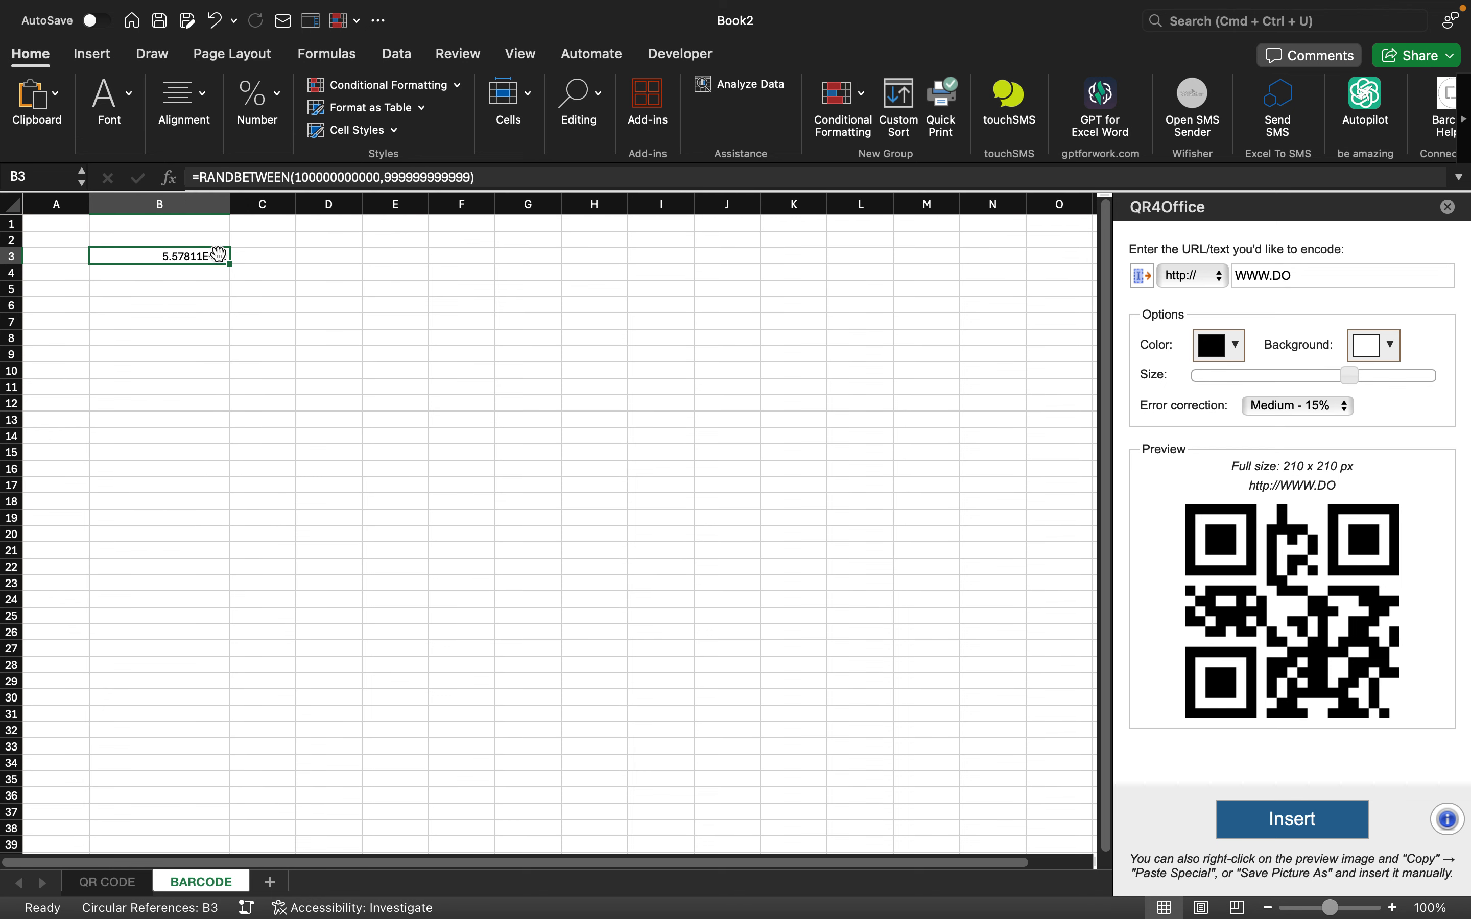
pyautogui.doubleClick(200, 256)
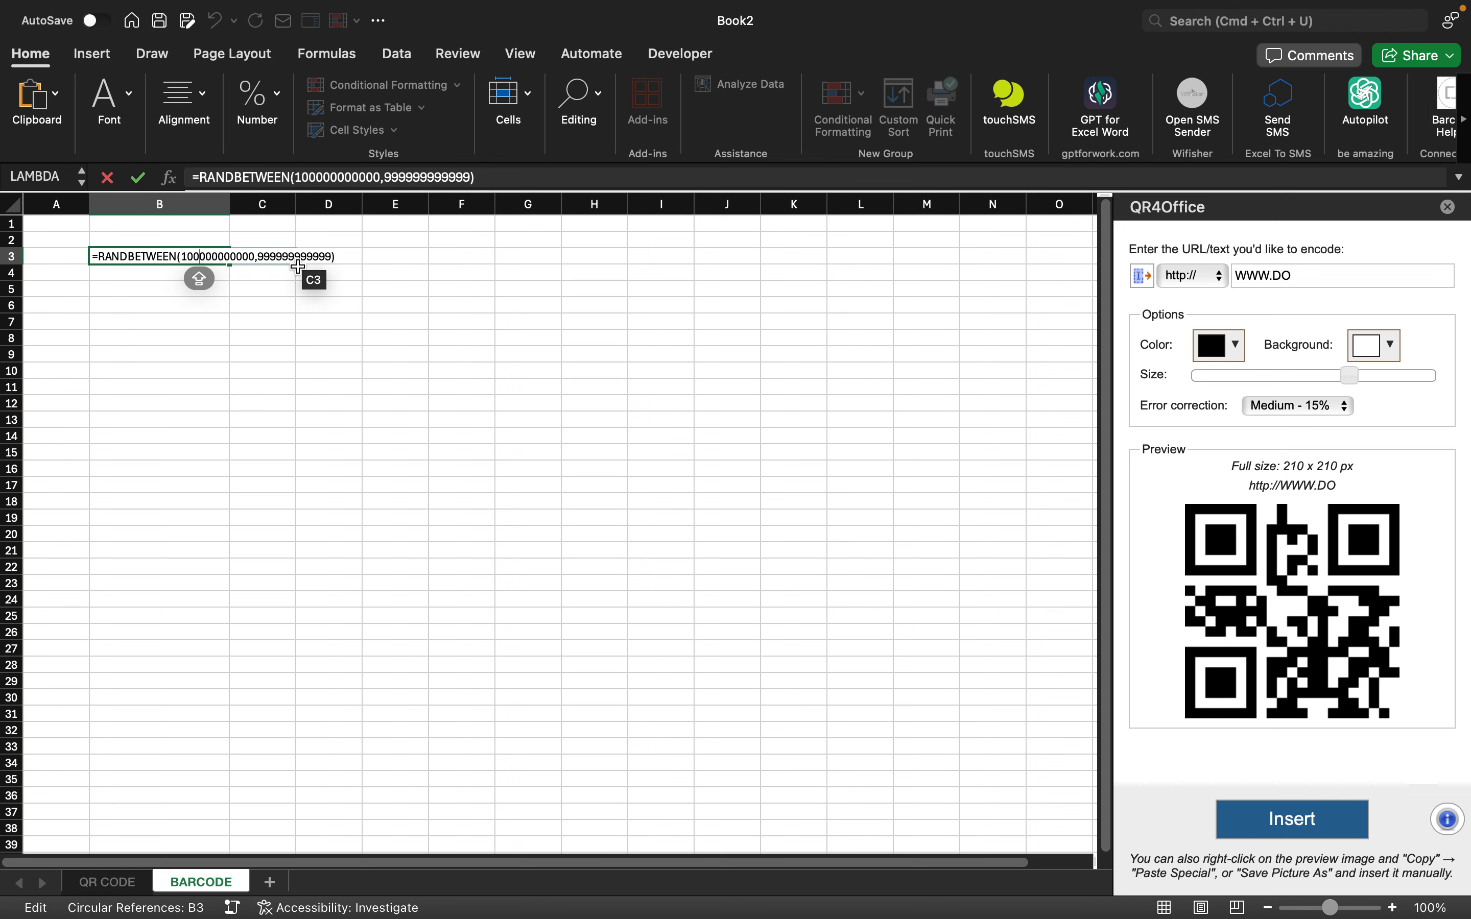
pyautogui.click(249, 303)
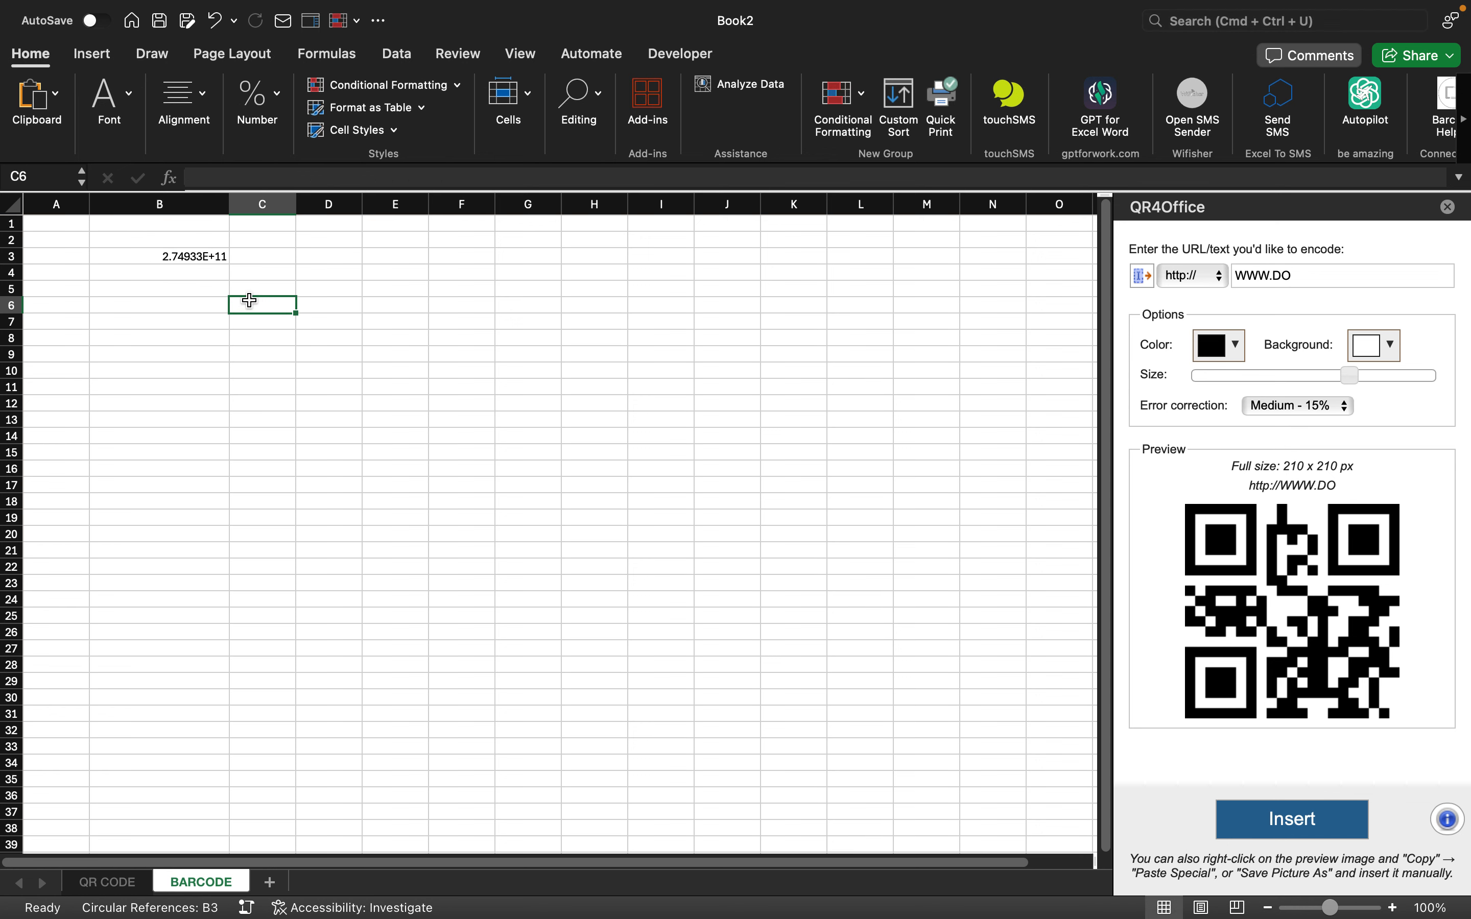
# - Format cell B3 with the Number category and 0 decimal places
pyautogui.click(180, 254)
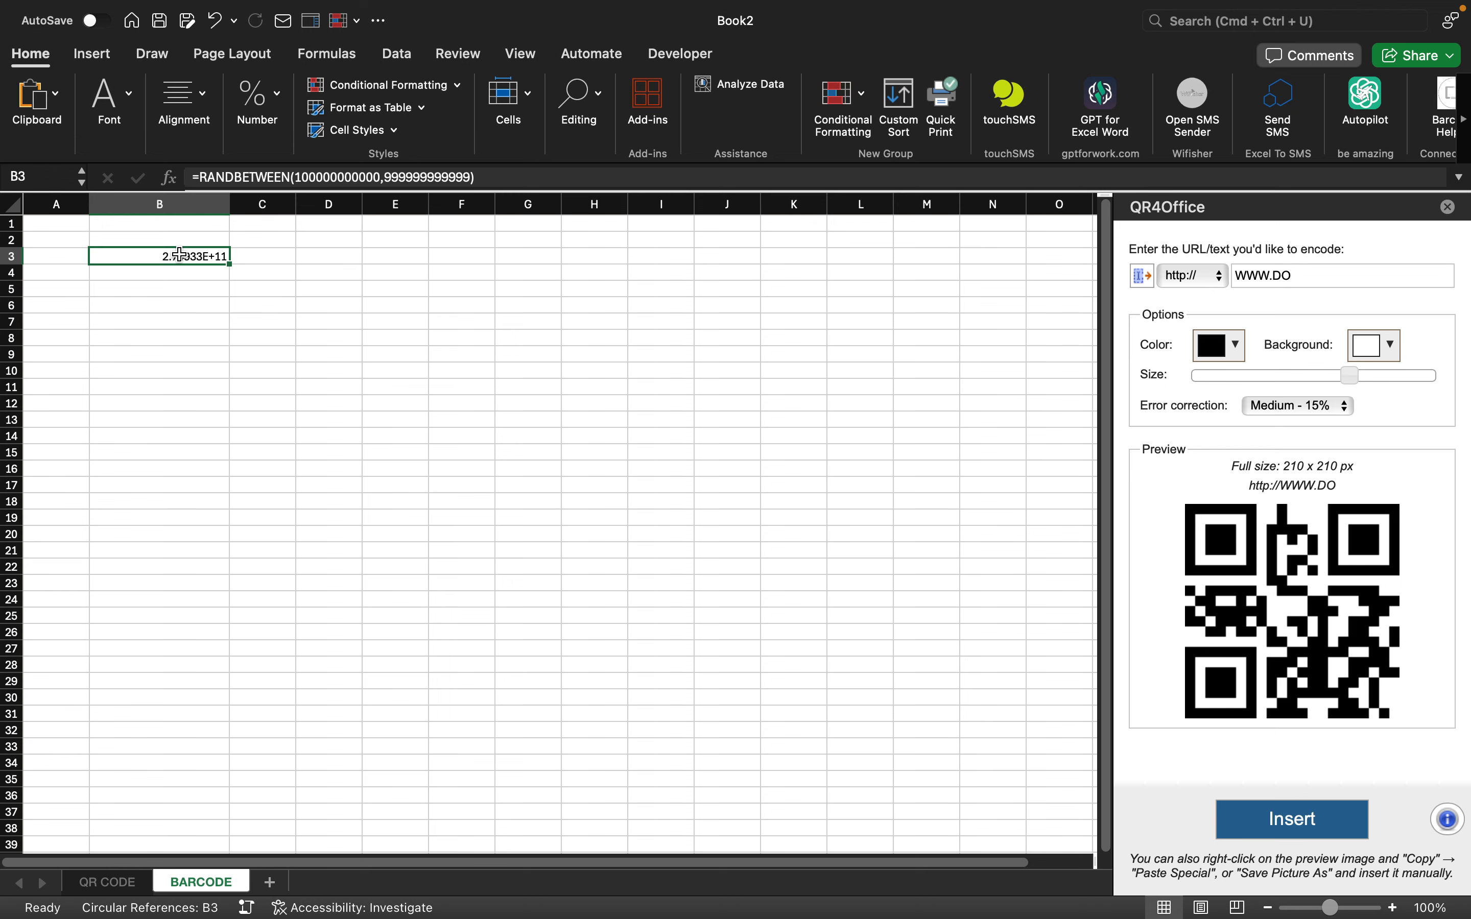
pyautogui.press('super+1')
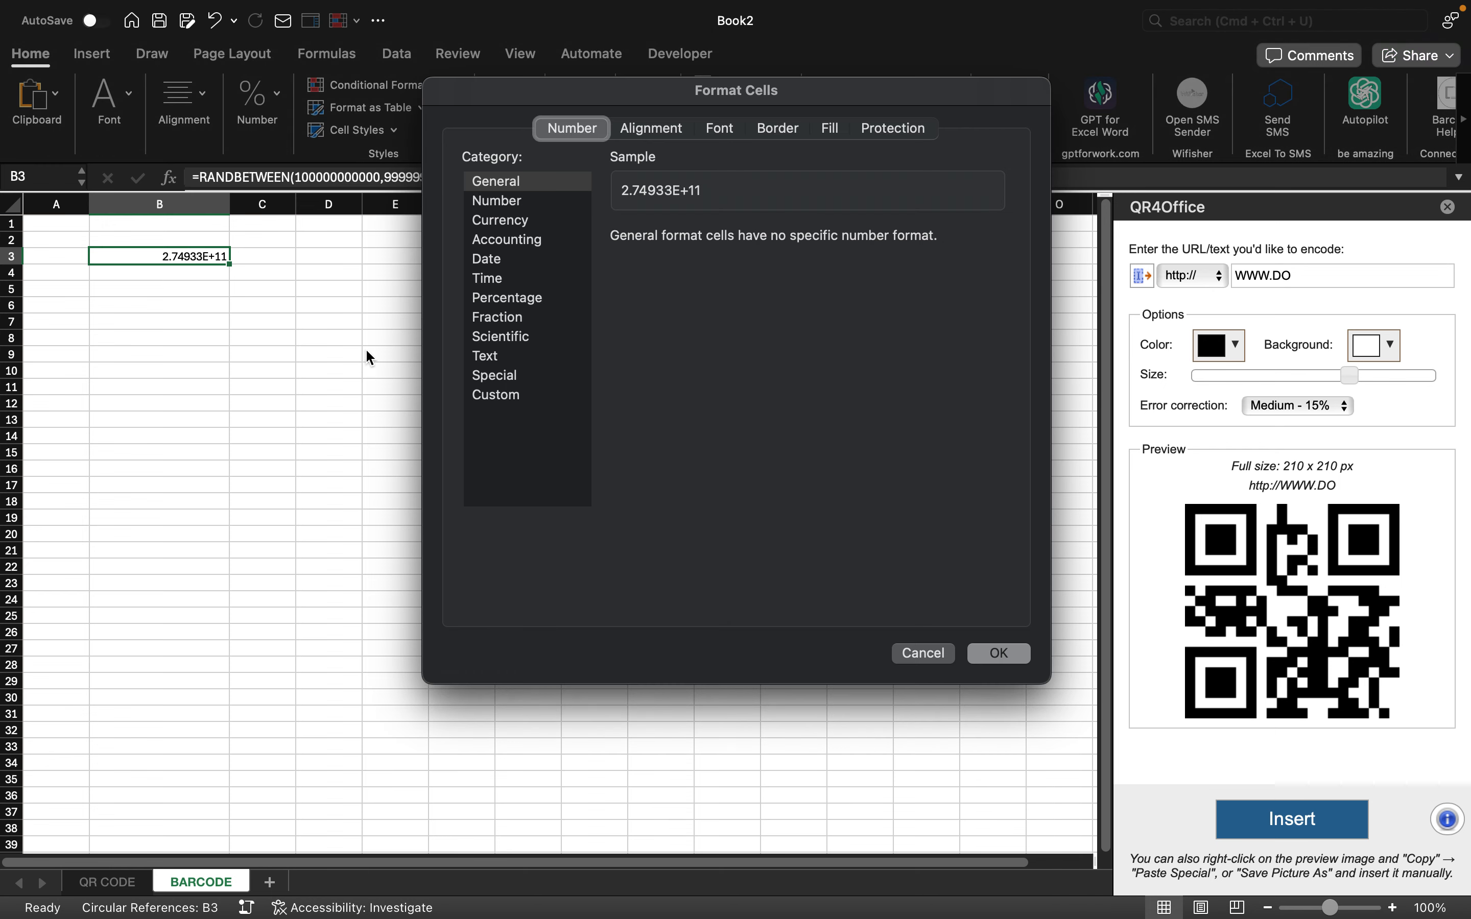
pyautogui.click(519, 207)
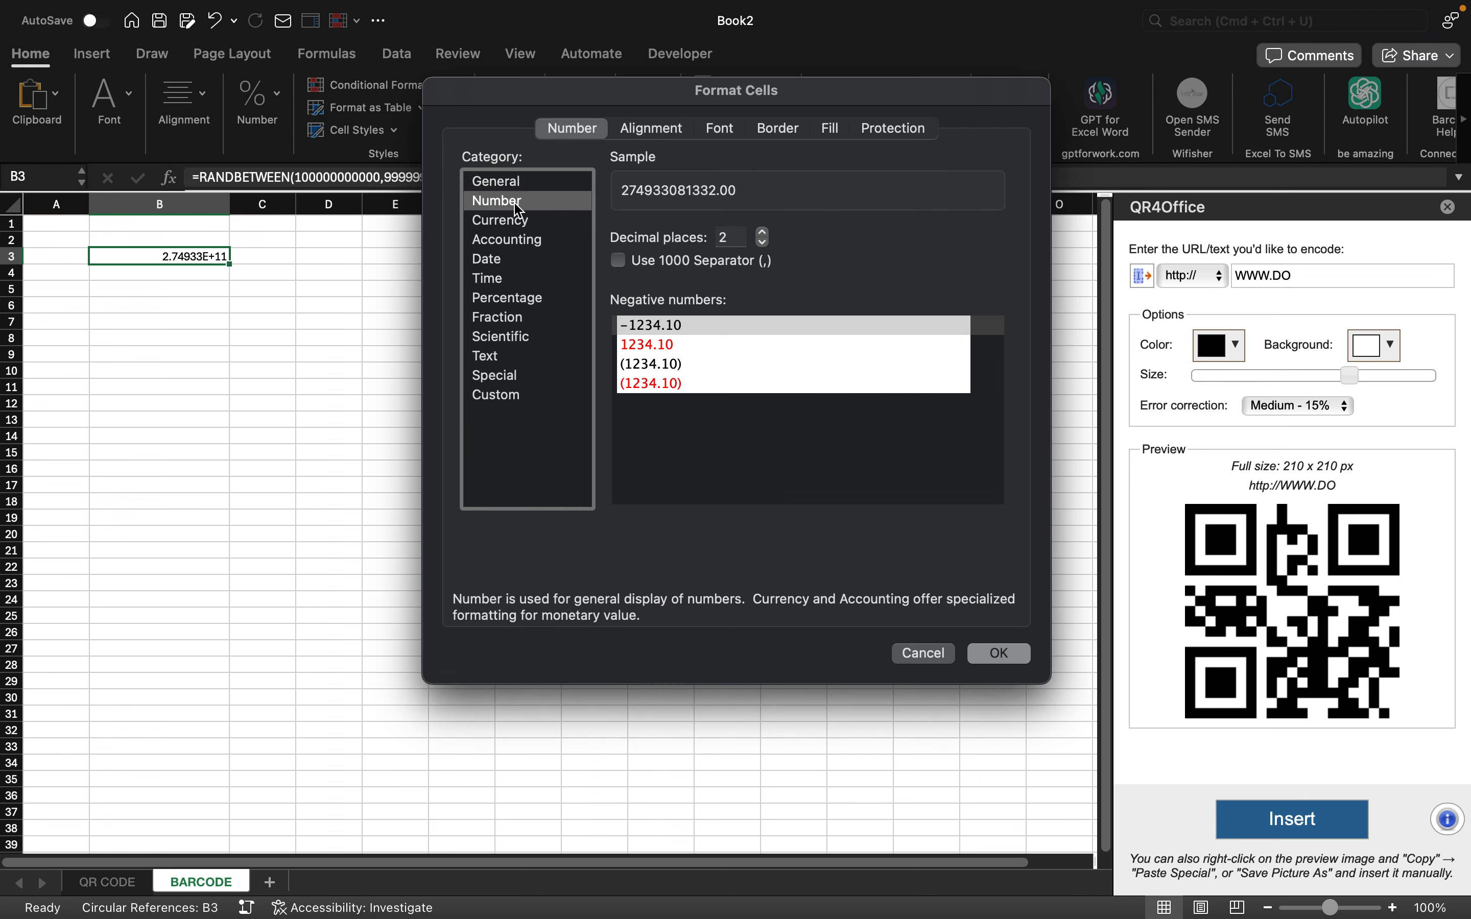
pyautogui.click(506, 361)
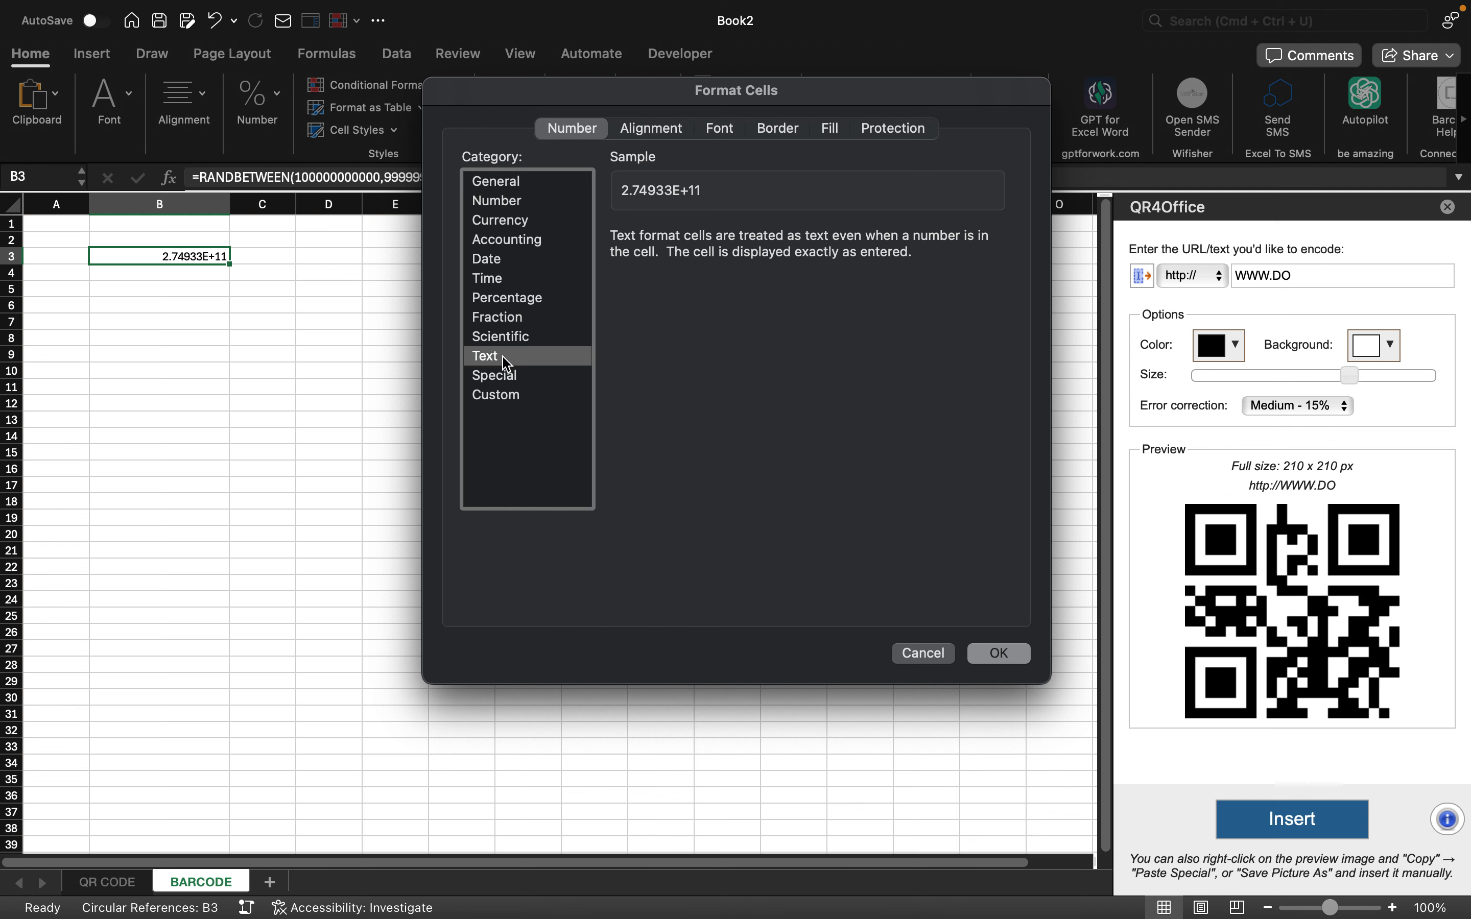
pyautogui.click(514, 203)
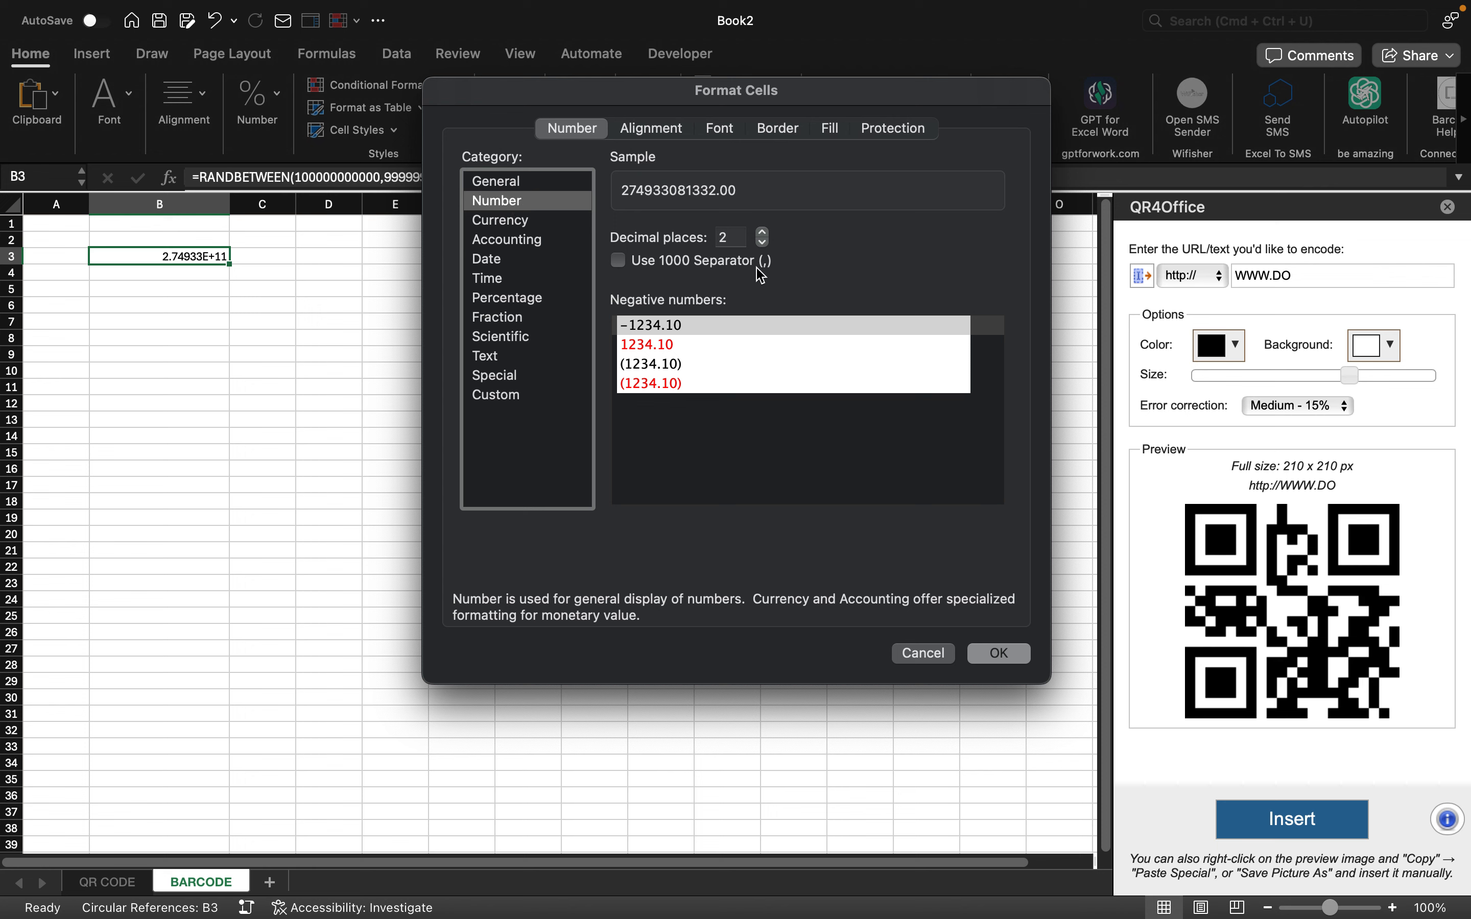
pyautogui.click(763, 242)
pyautogui.click(764, 244)
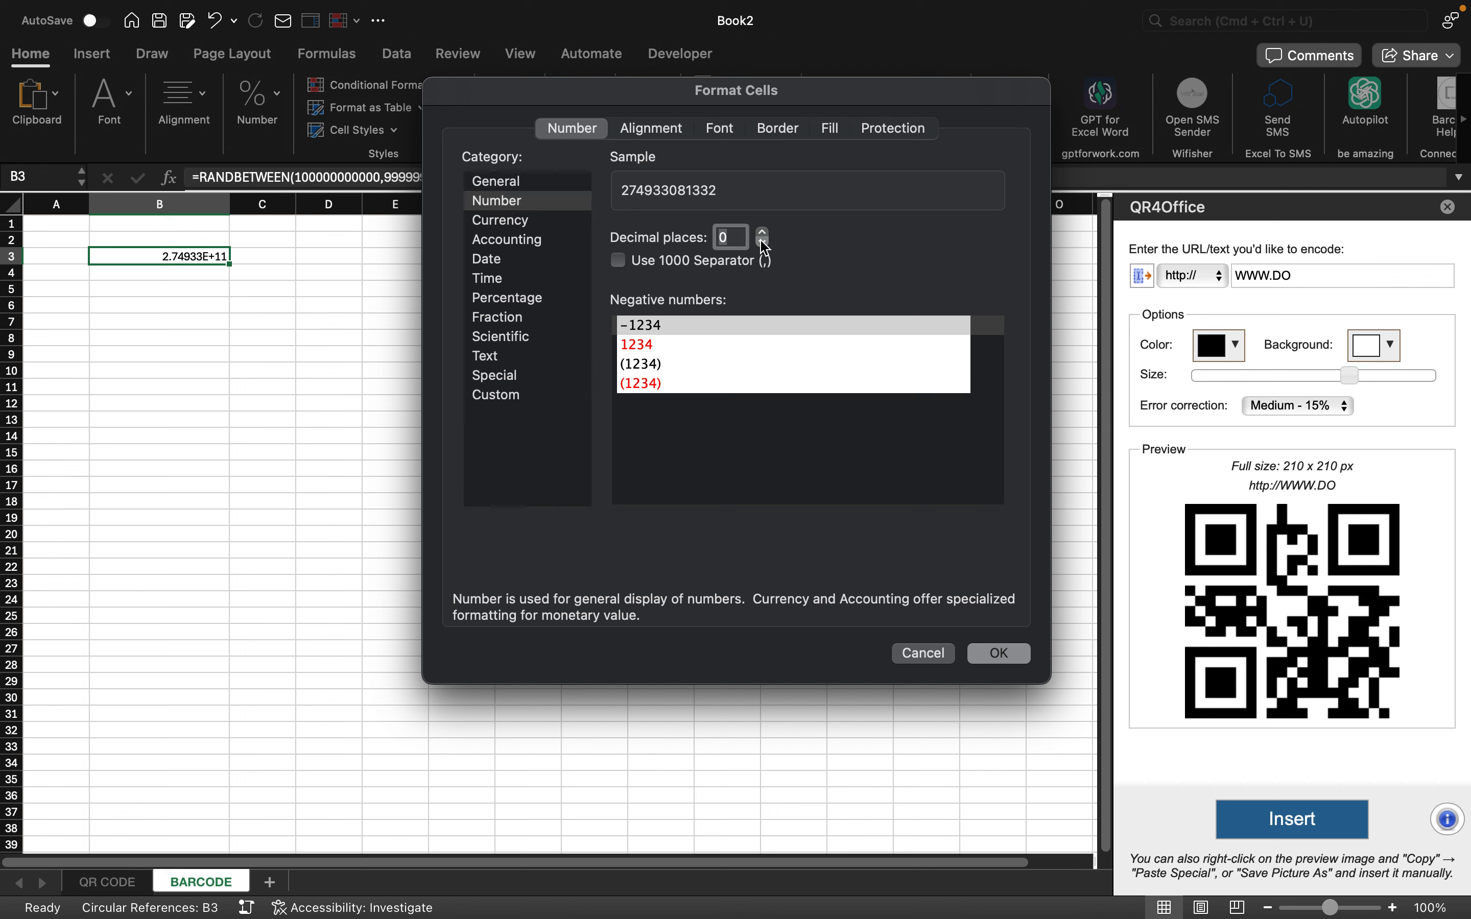
pyautogui.click(1002, 656)
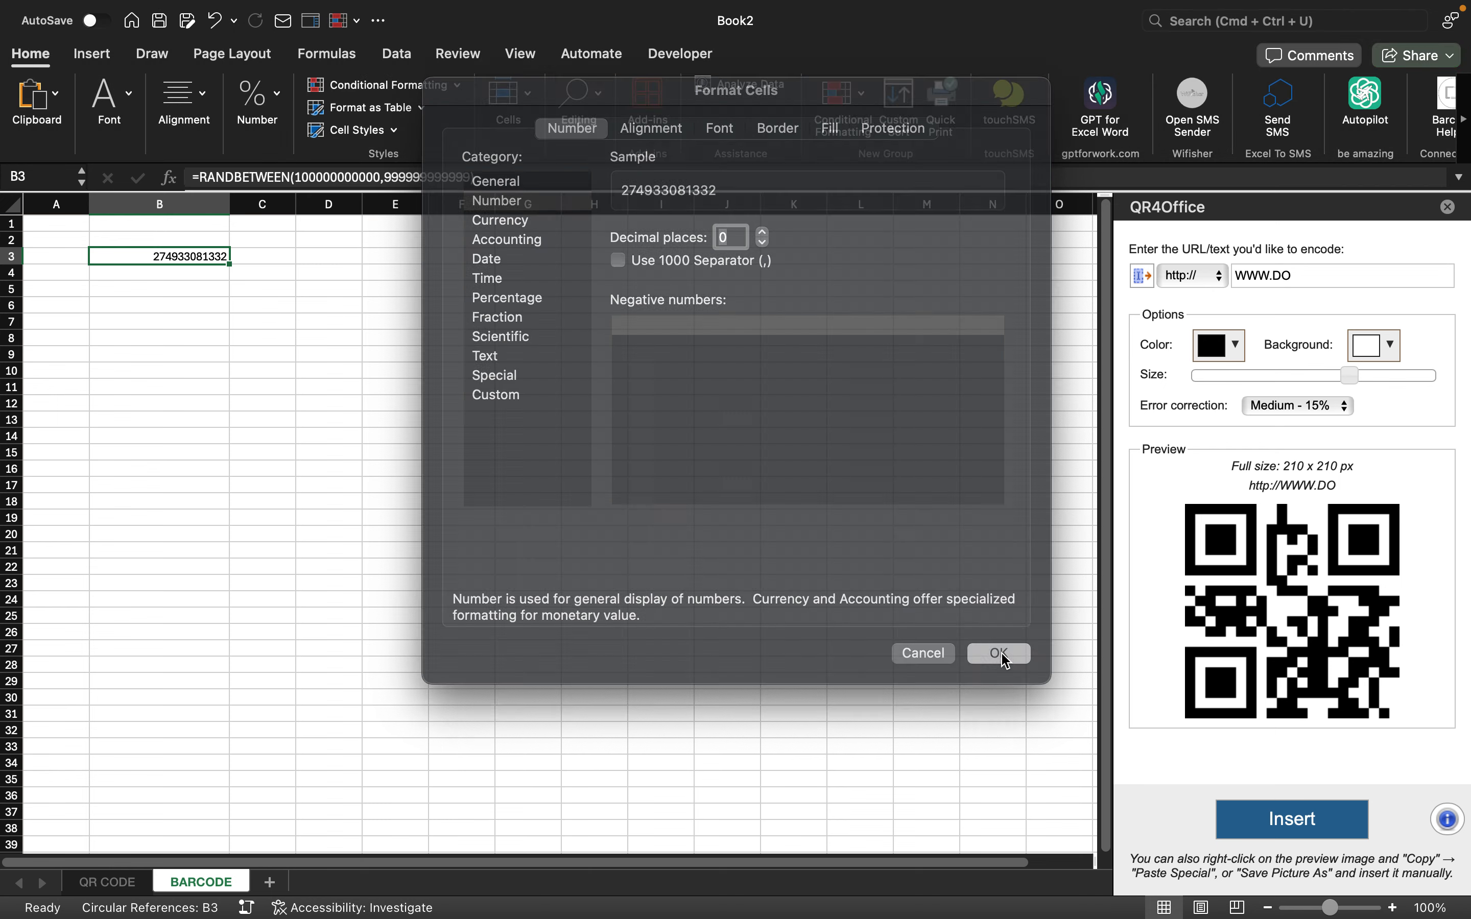
pyautogui.click(248, 316)
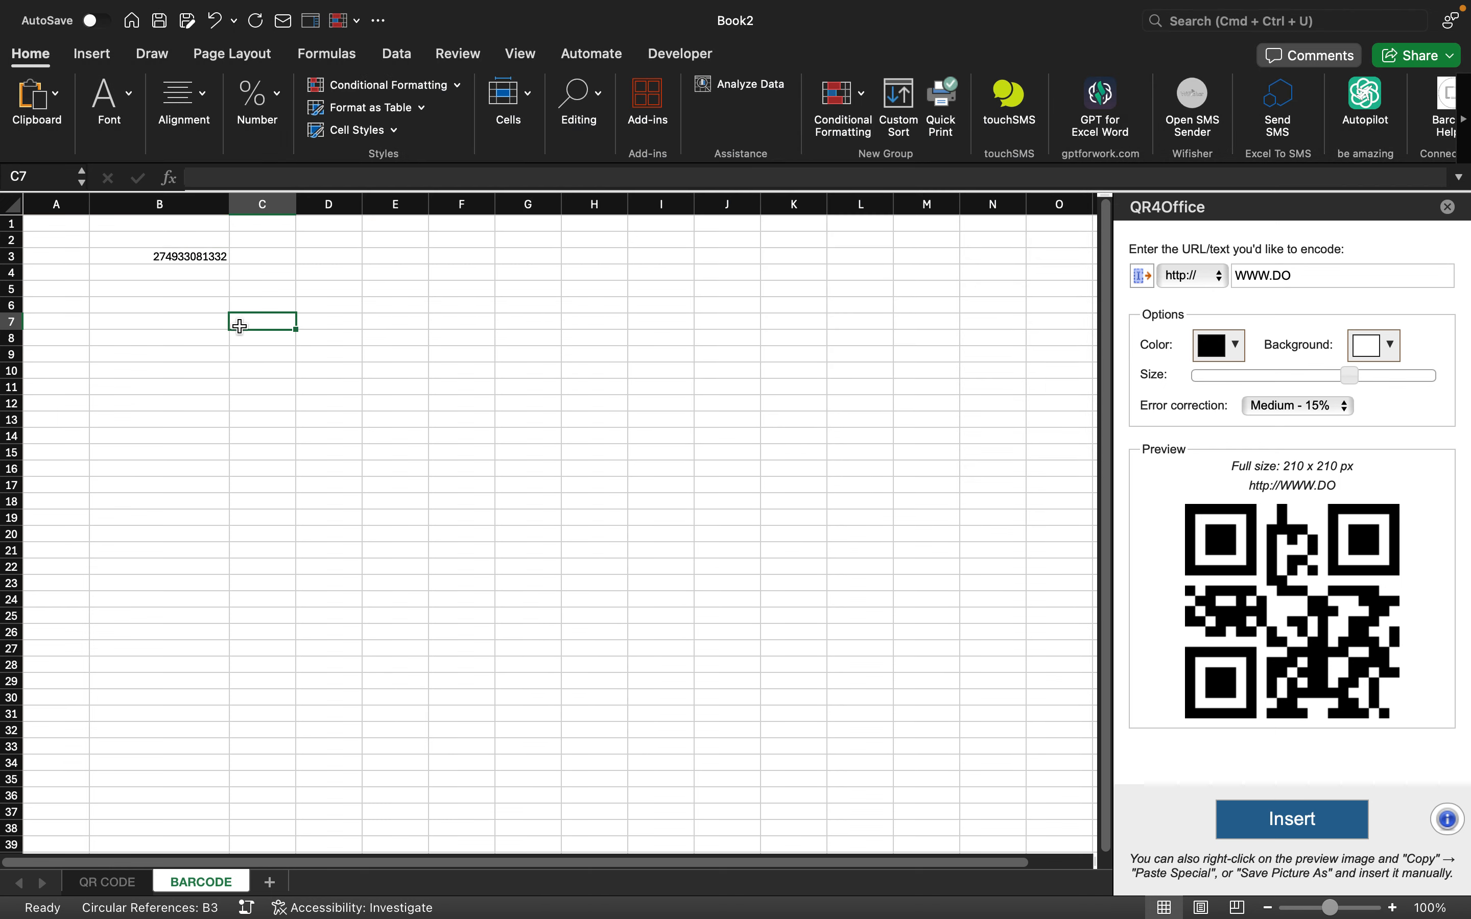
# - Fill the random number formula from B3 down through B31, finishing with cell C3 selected
pyautogui.click(193, 255)
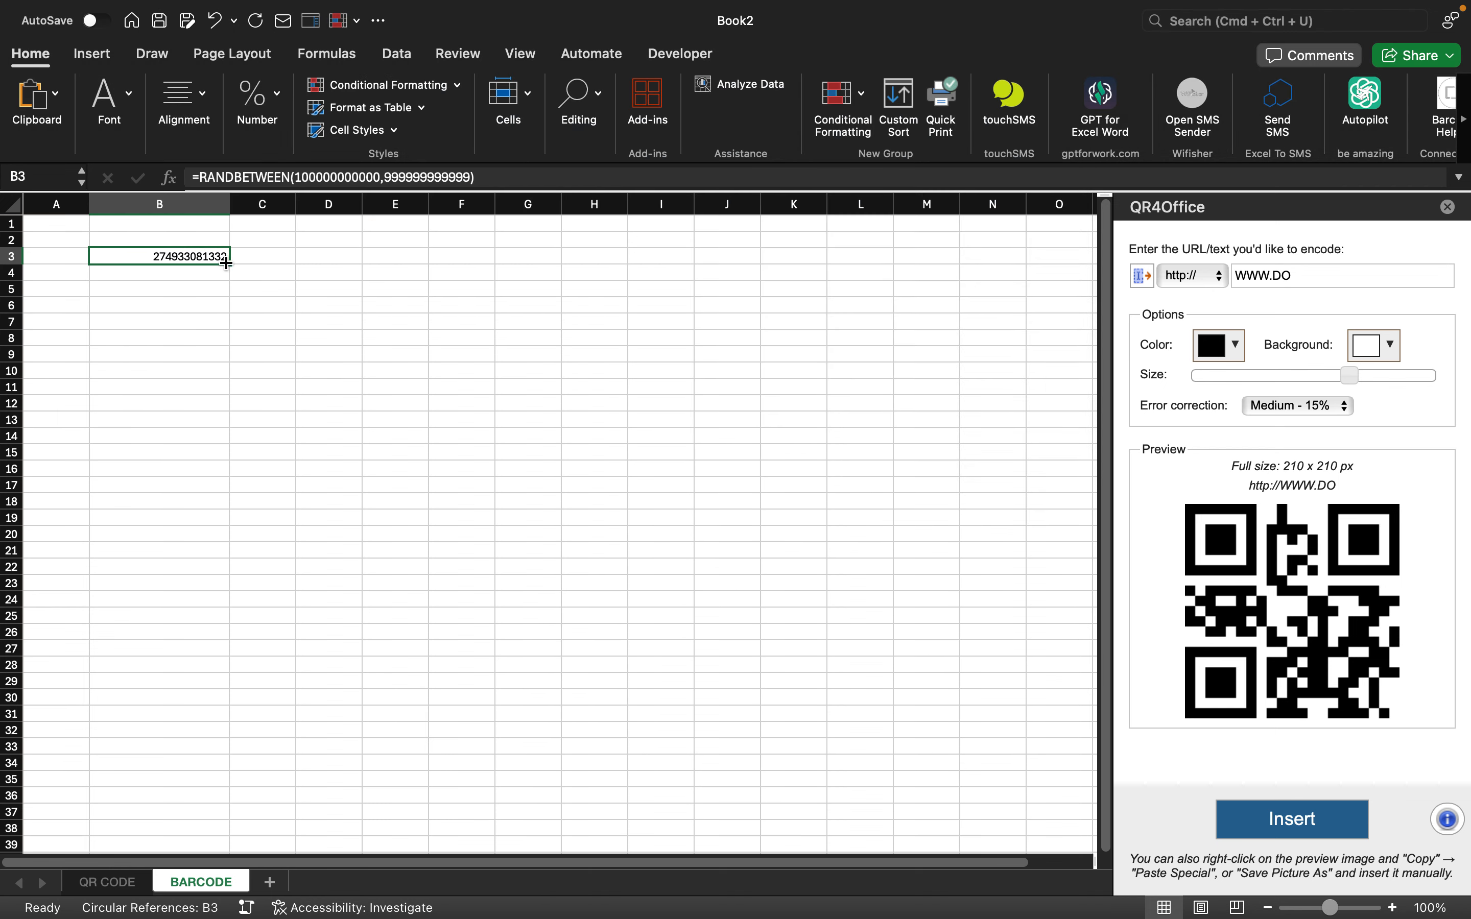
pyautogui.moveTo(231, 262); pyautogui.dragTo(247, 727)
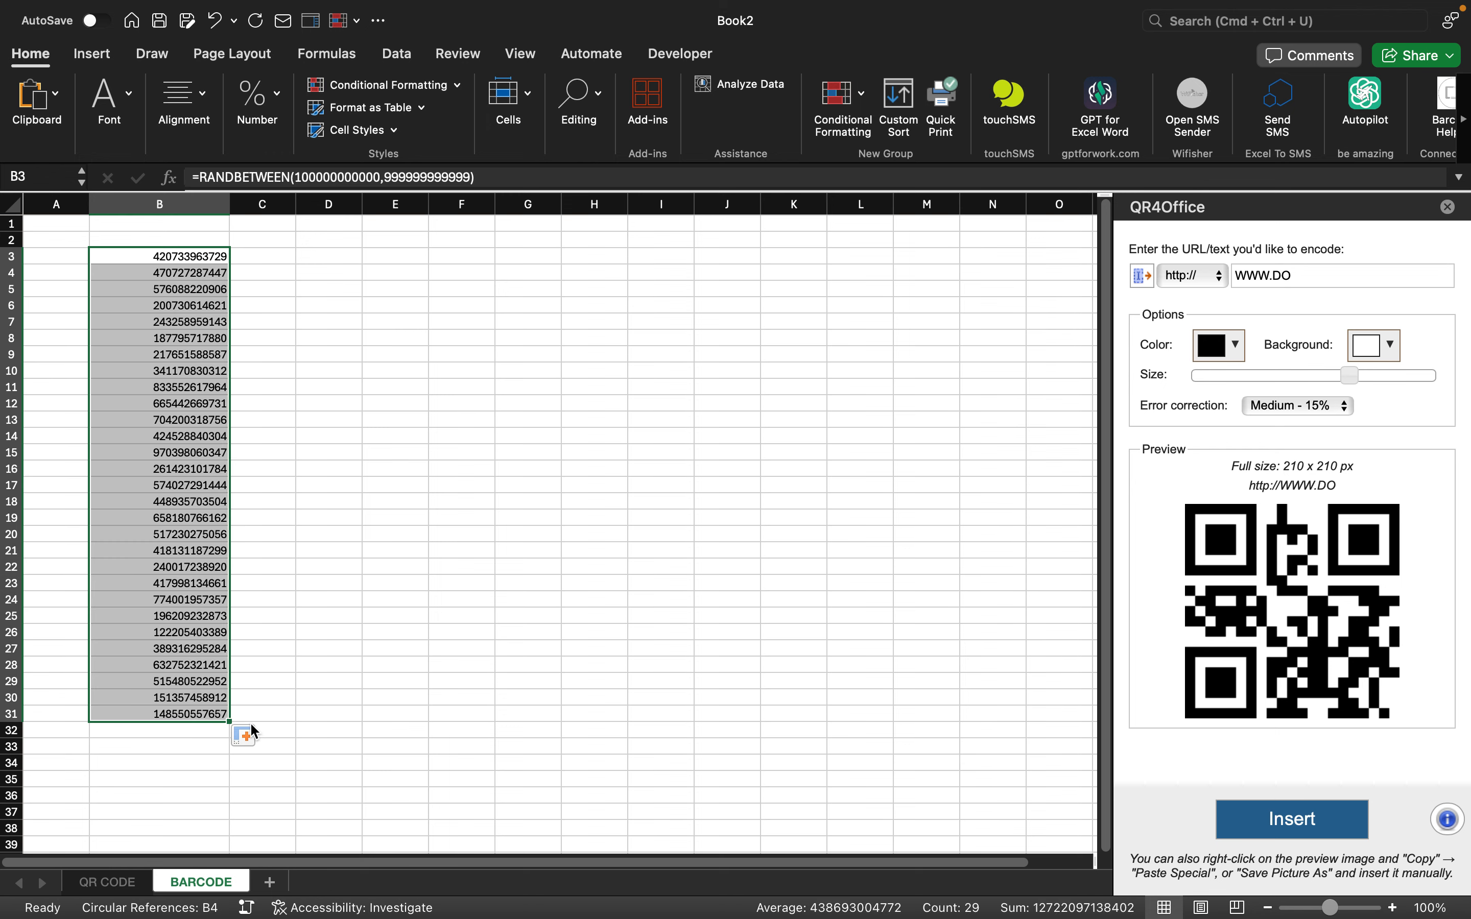
pyautogui.click(305, 275)
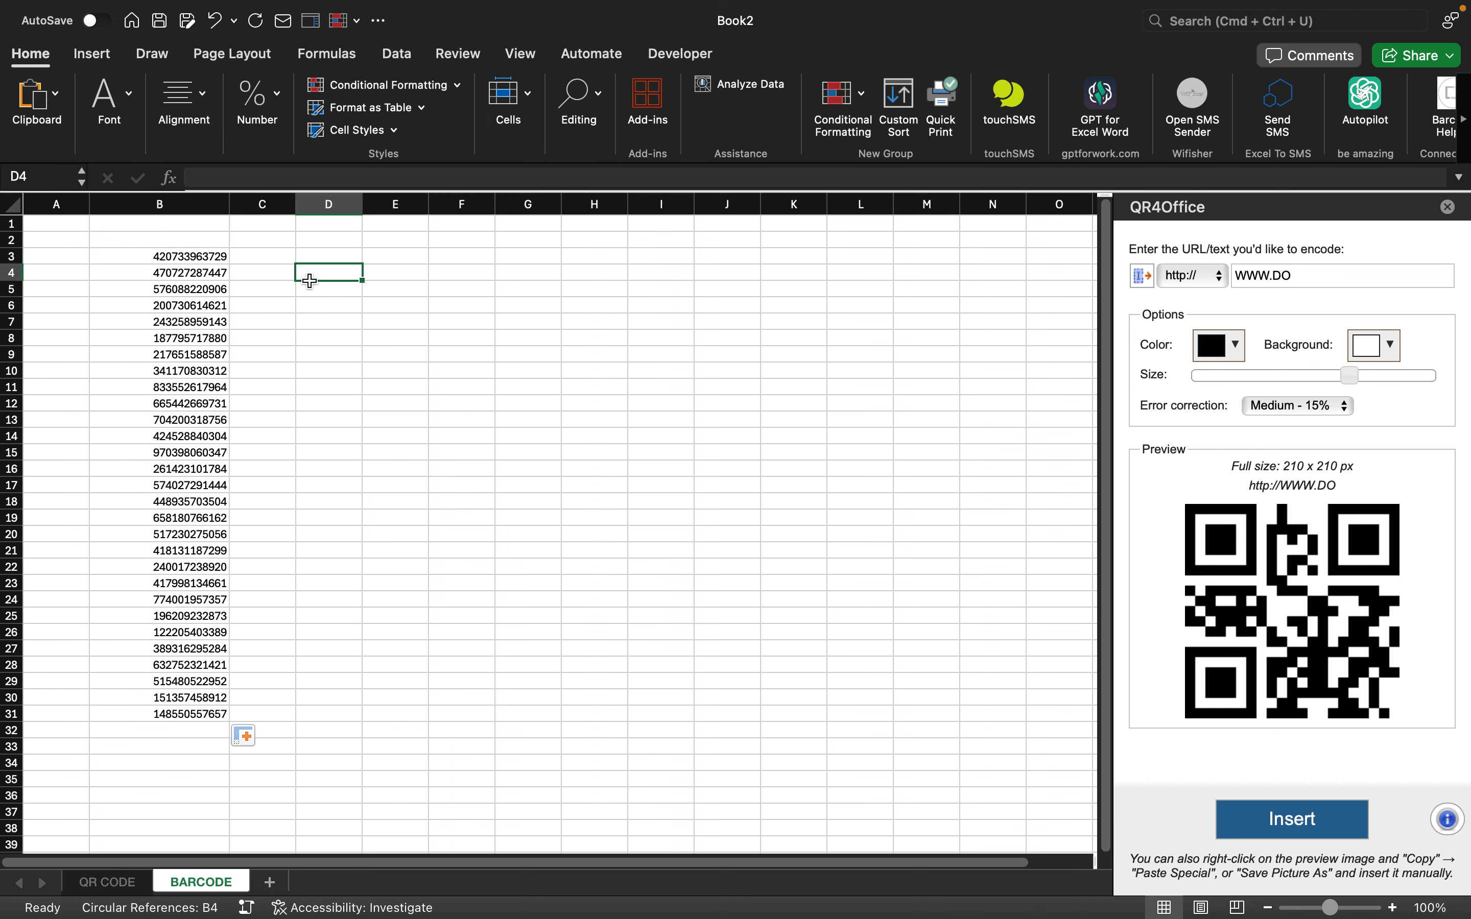
pyautogui.click(257, 260)
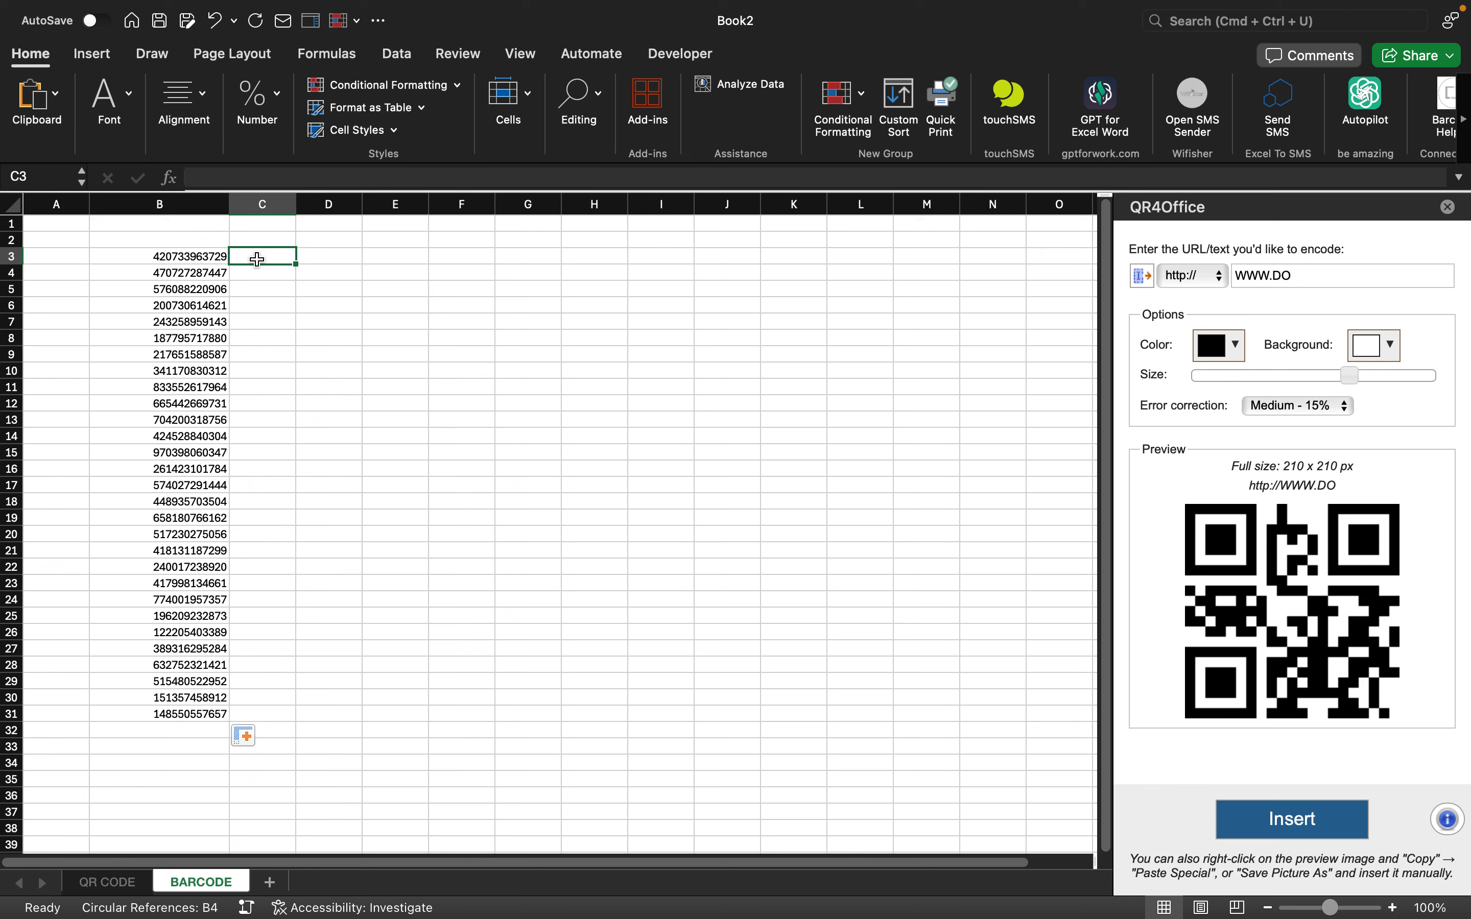
# - Enter the formula ="("&B3&")" in cell C3 and fill it down through C31
pyautogui.write('="(')
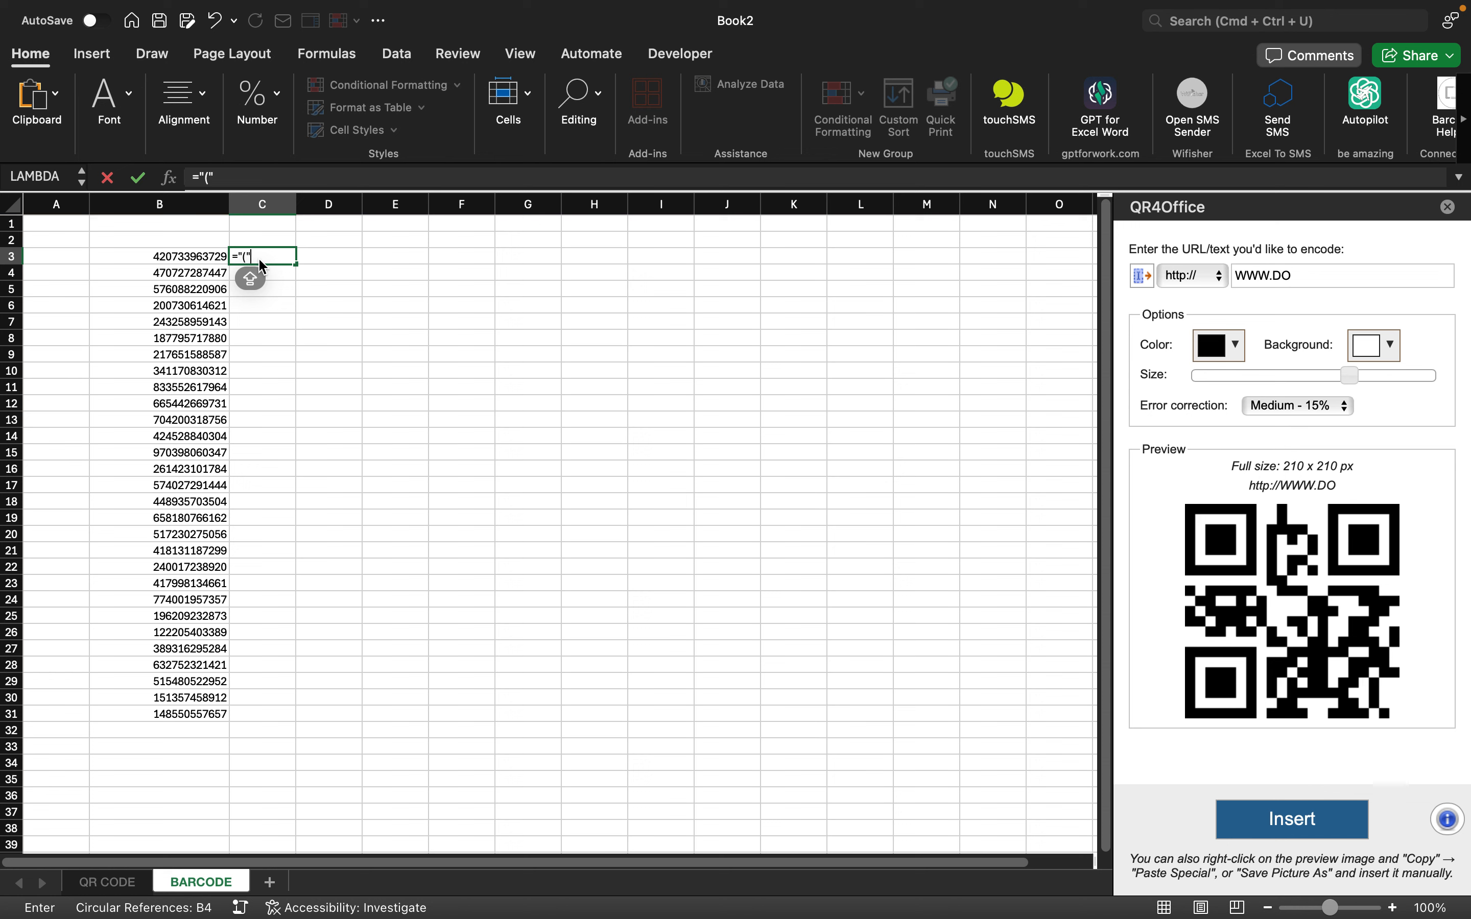
pyautogui.write('&')
pyautogui.click(183, 256)
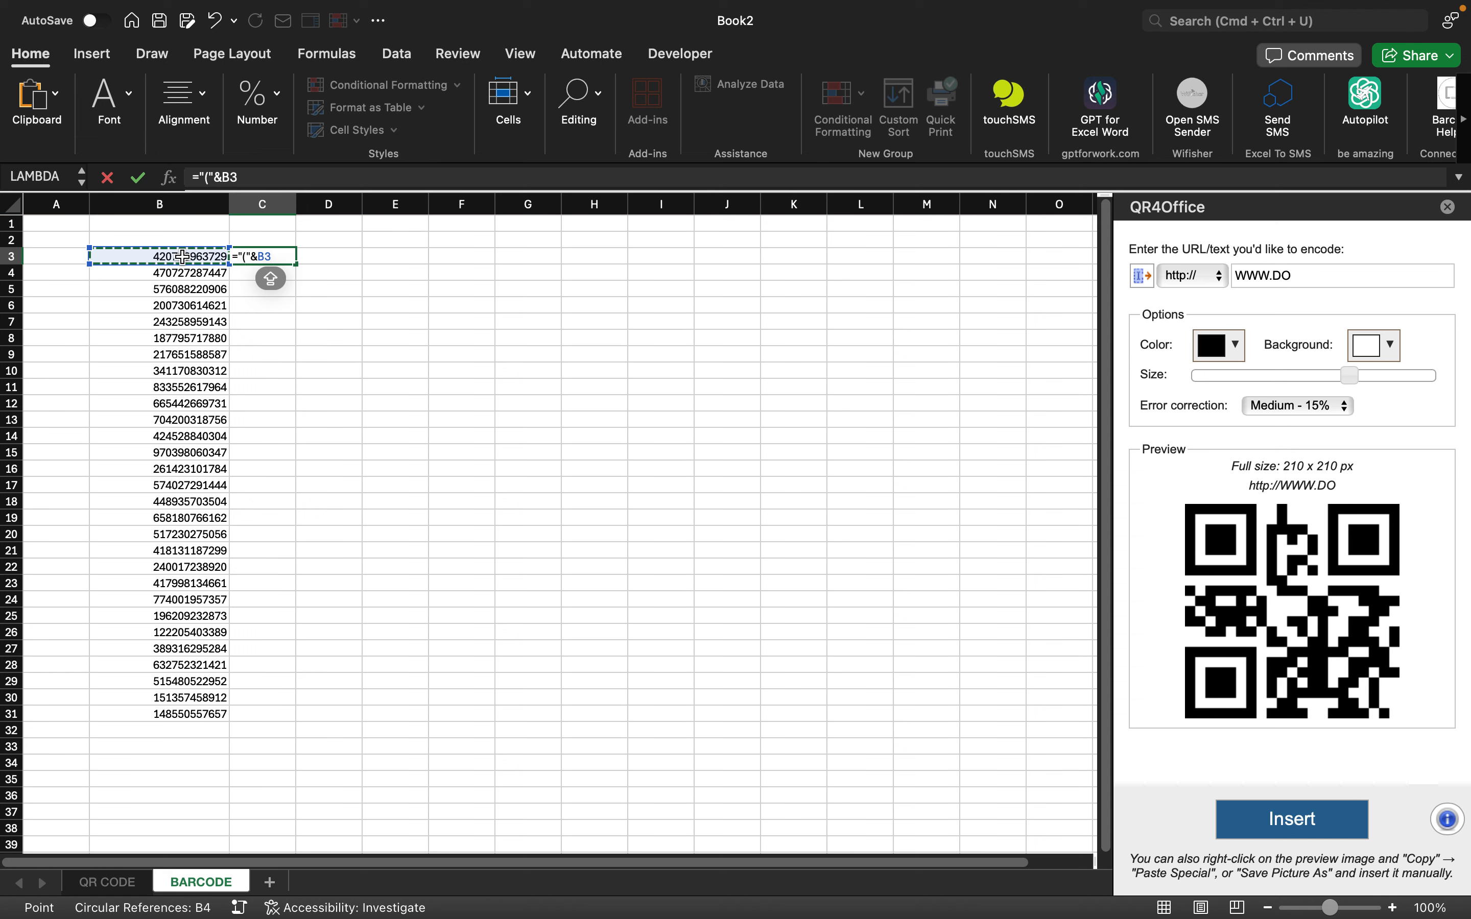
pyautogui.write('&')
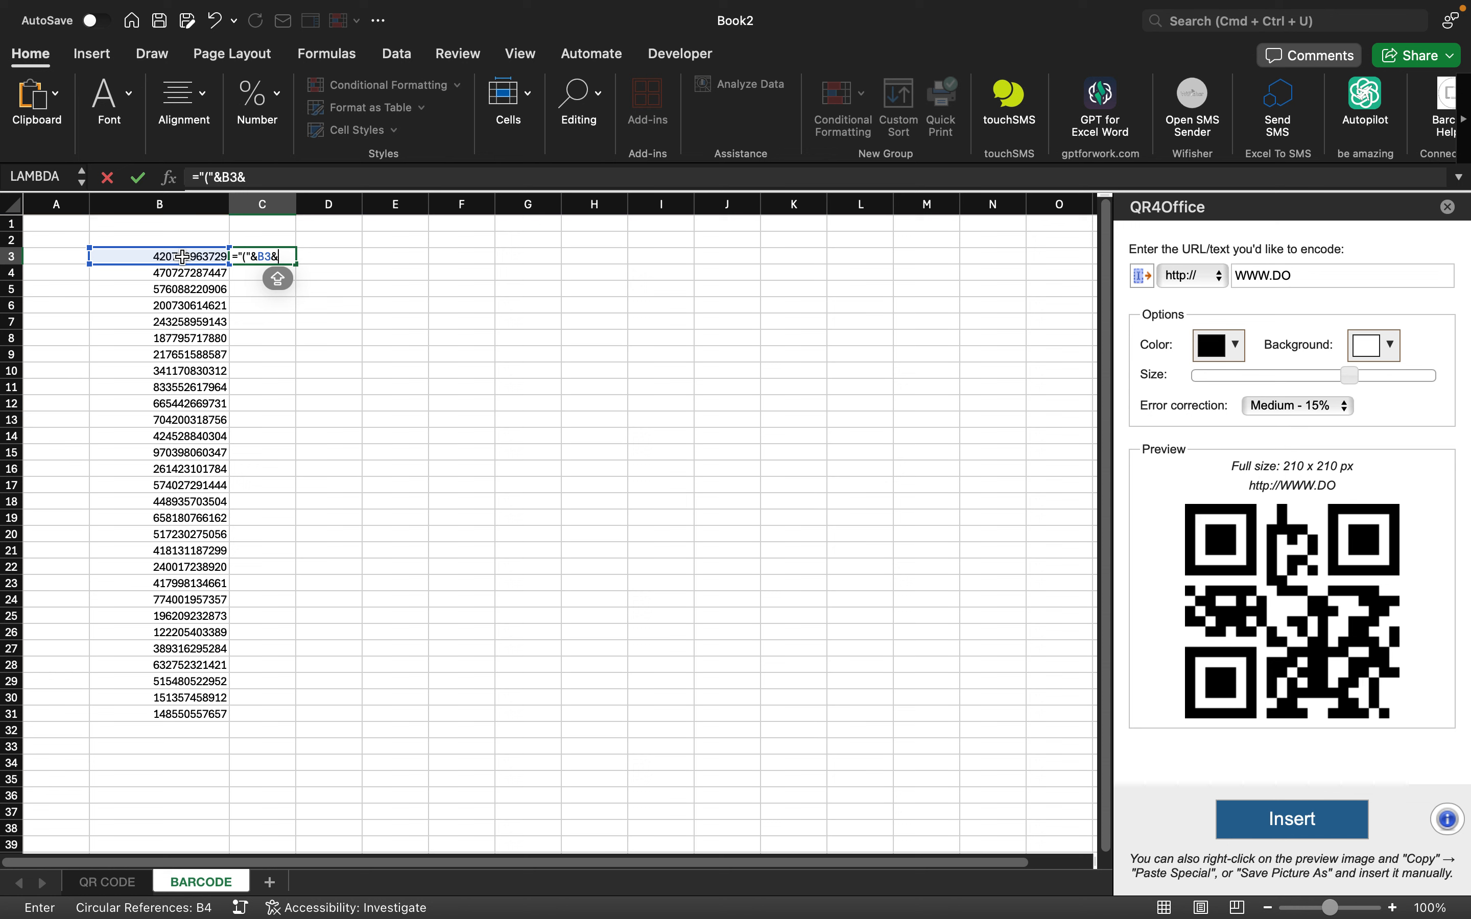
pyautogui.press('capslock')
pyautogui.write(')')
pyautogui.press('Return')
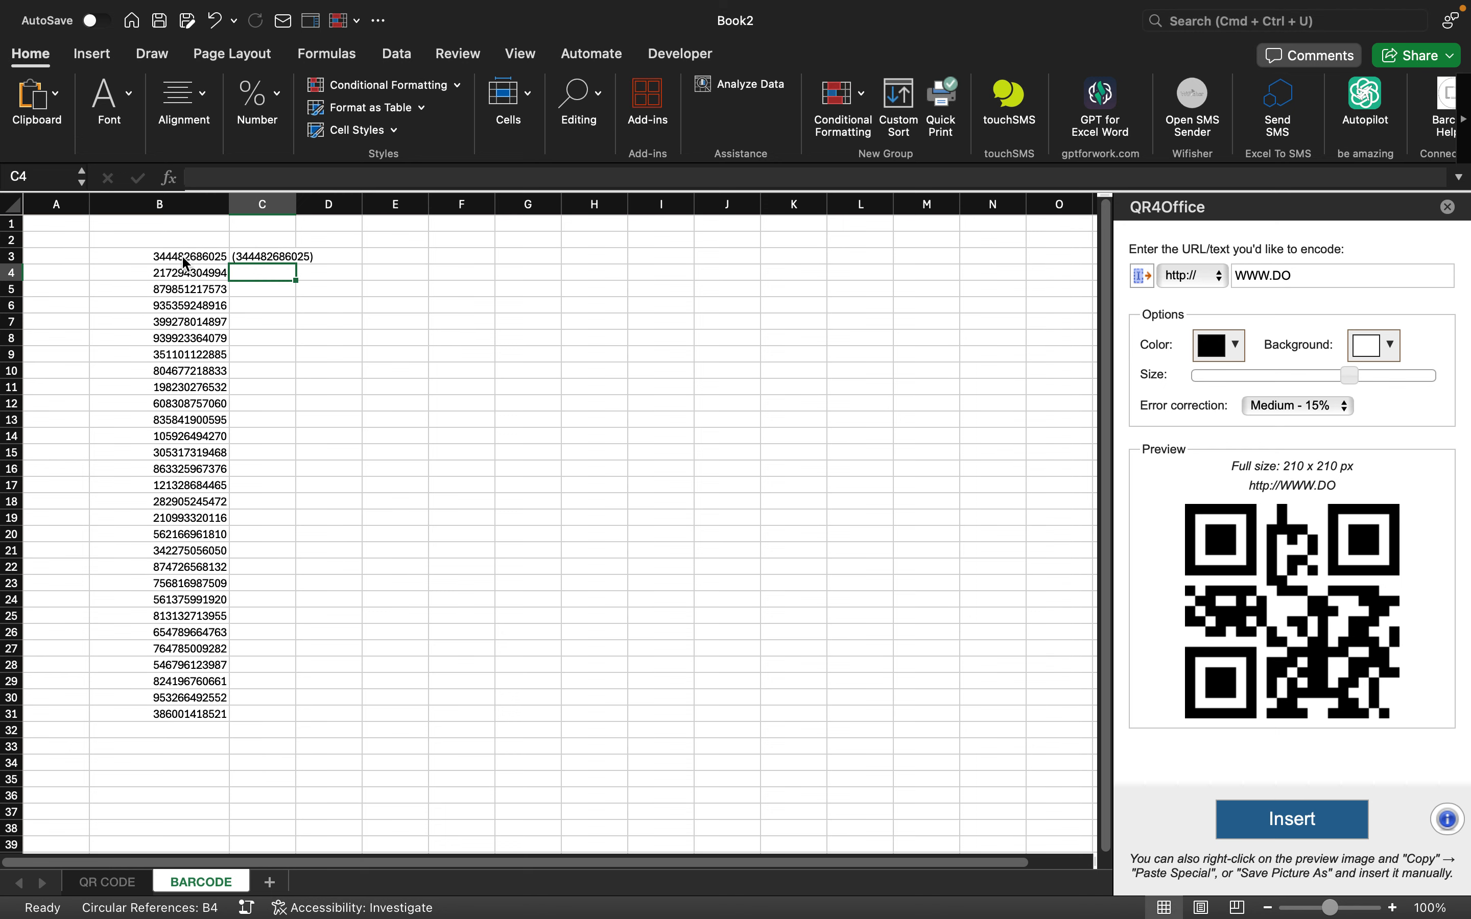
pyautogui.press('Up')
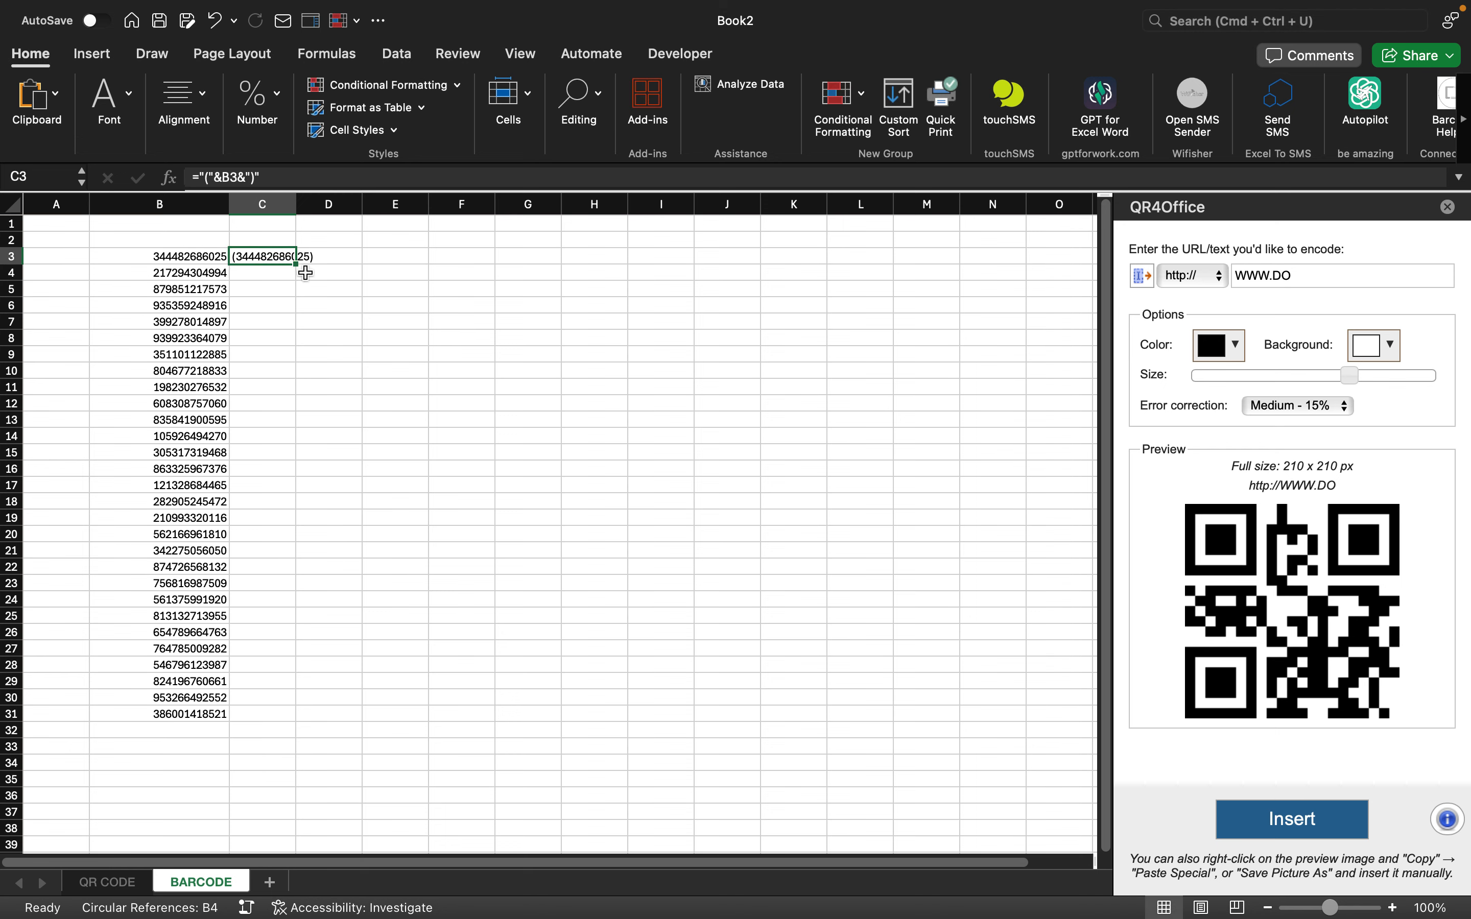
pyautogui.moveTo(295, 264); pyautogui.dragTo(306, 715)
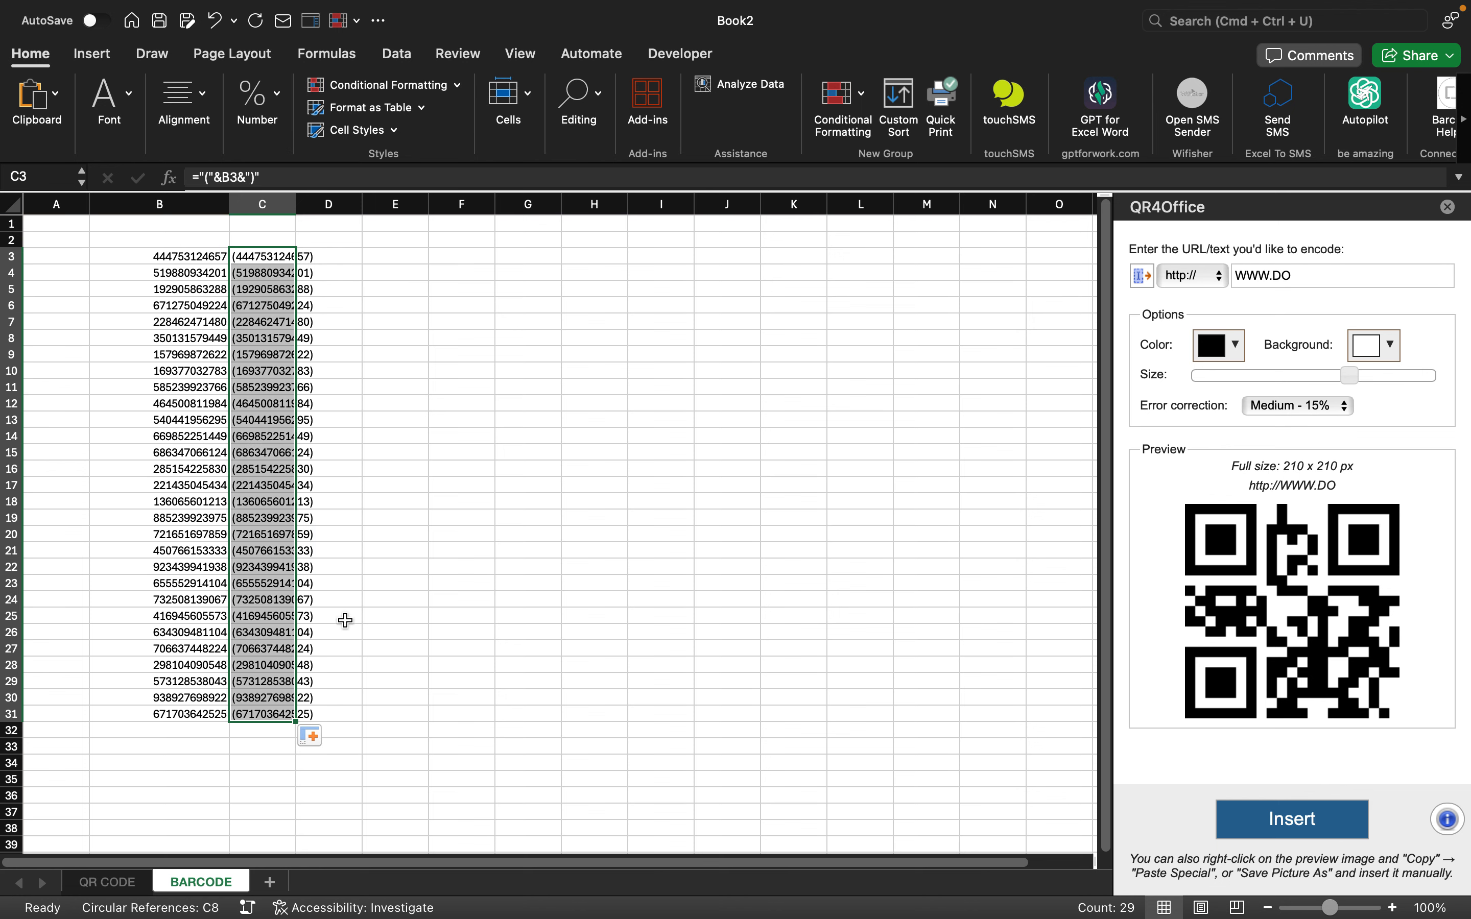
pyautogui.click(393, 253)
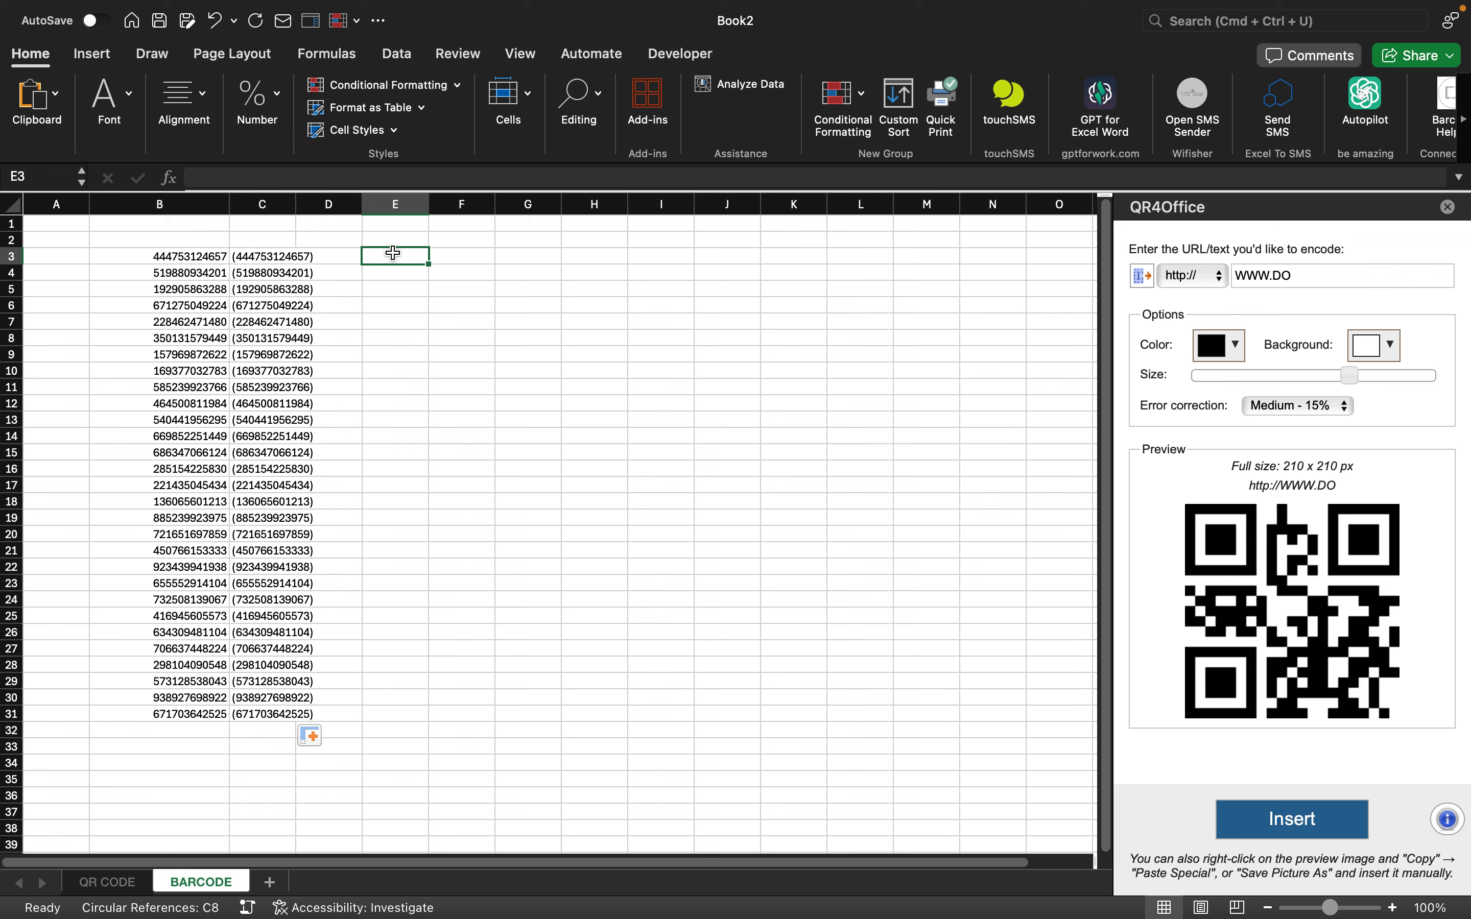
pyautogui.write('=BA')
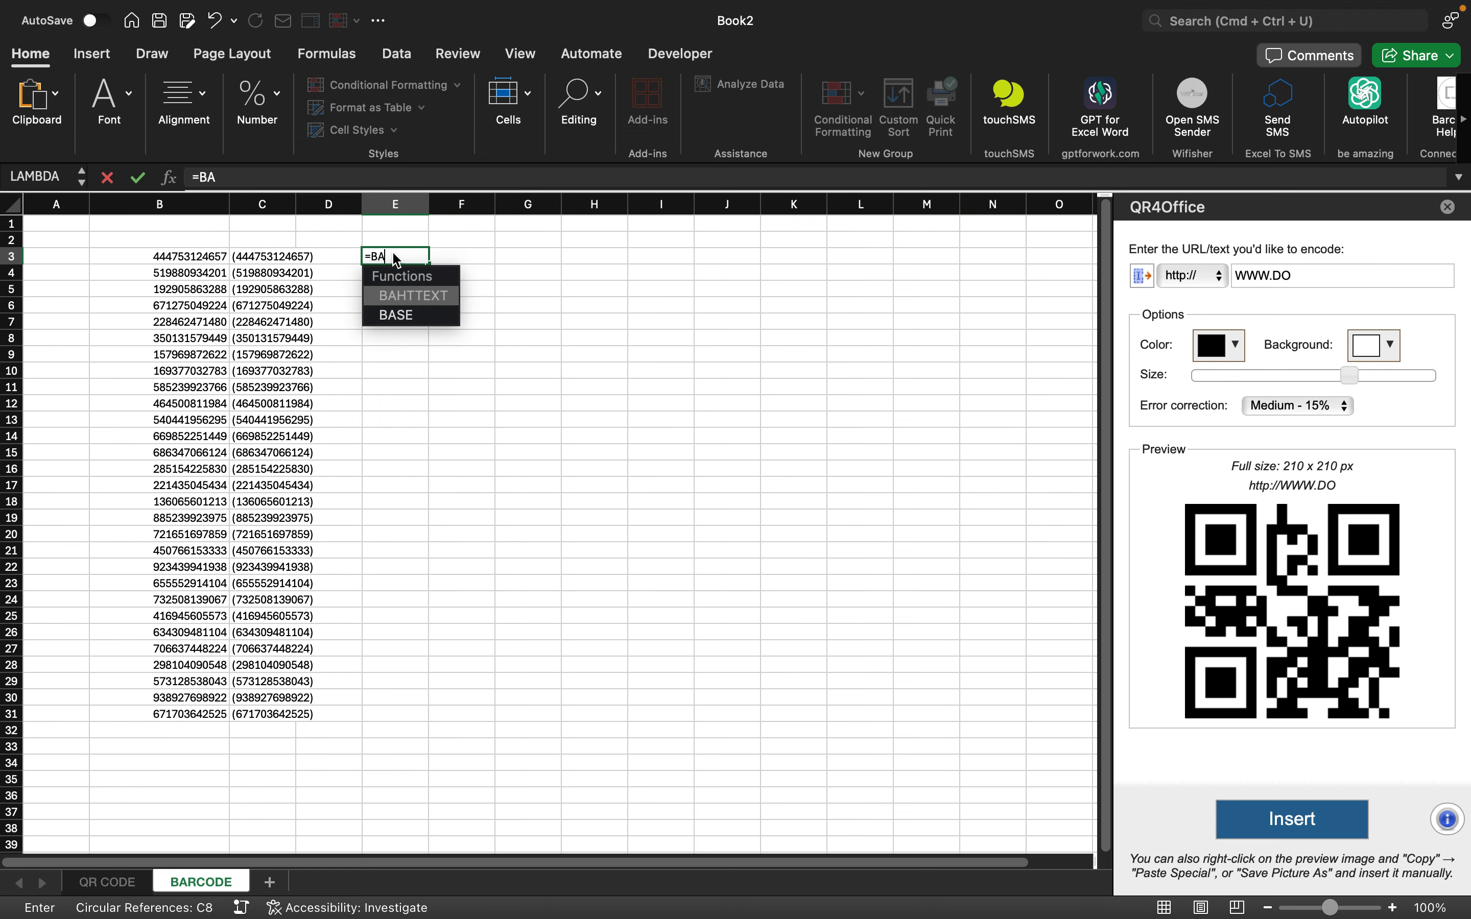
pyautogui.press('shift')
pyautogui.press('BackSpace')
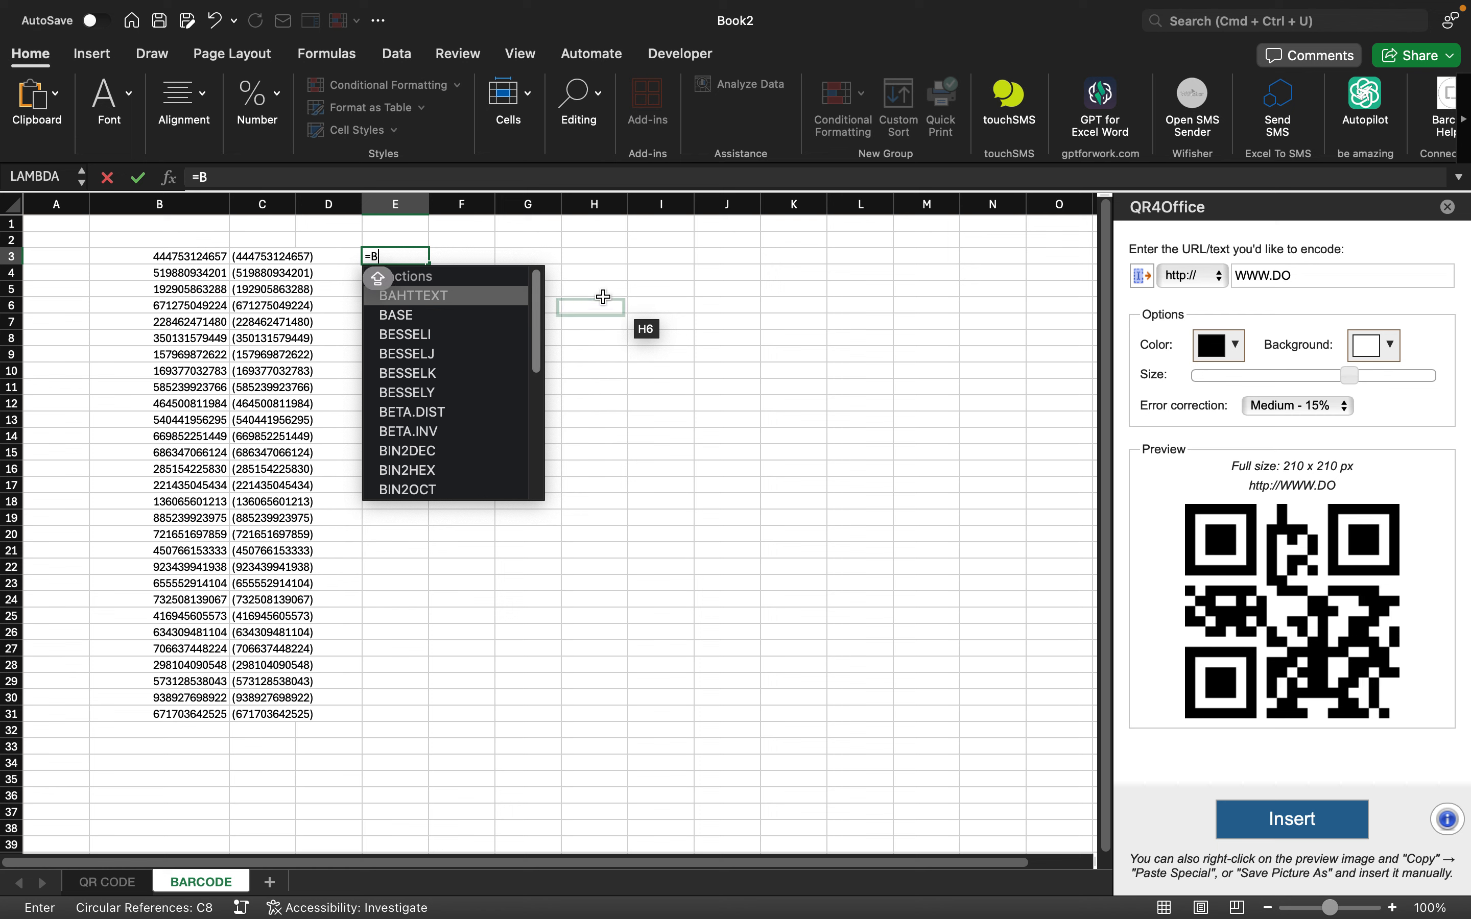
pyautogui.moveTo(538, 344); pyautogui.dragTo(543, 473)
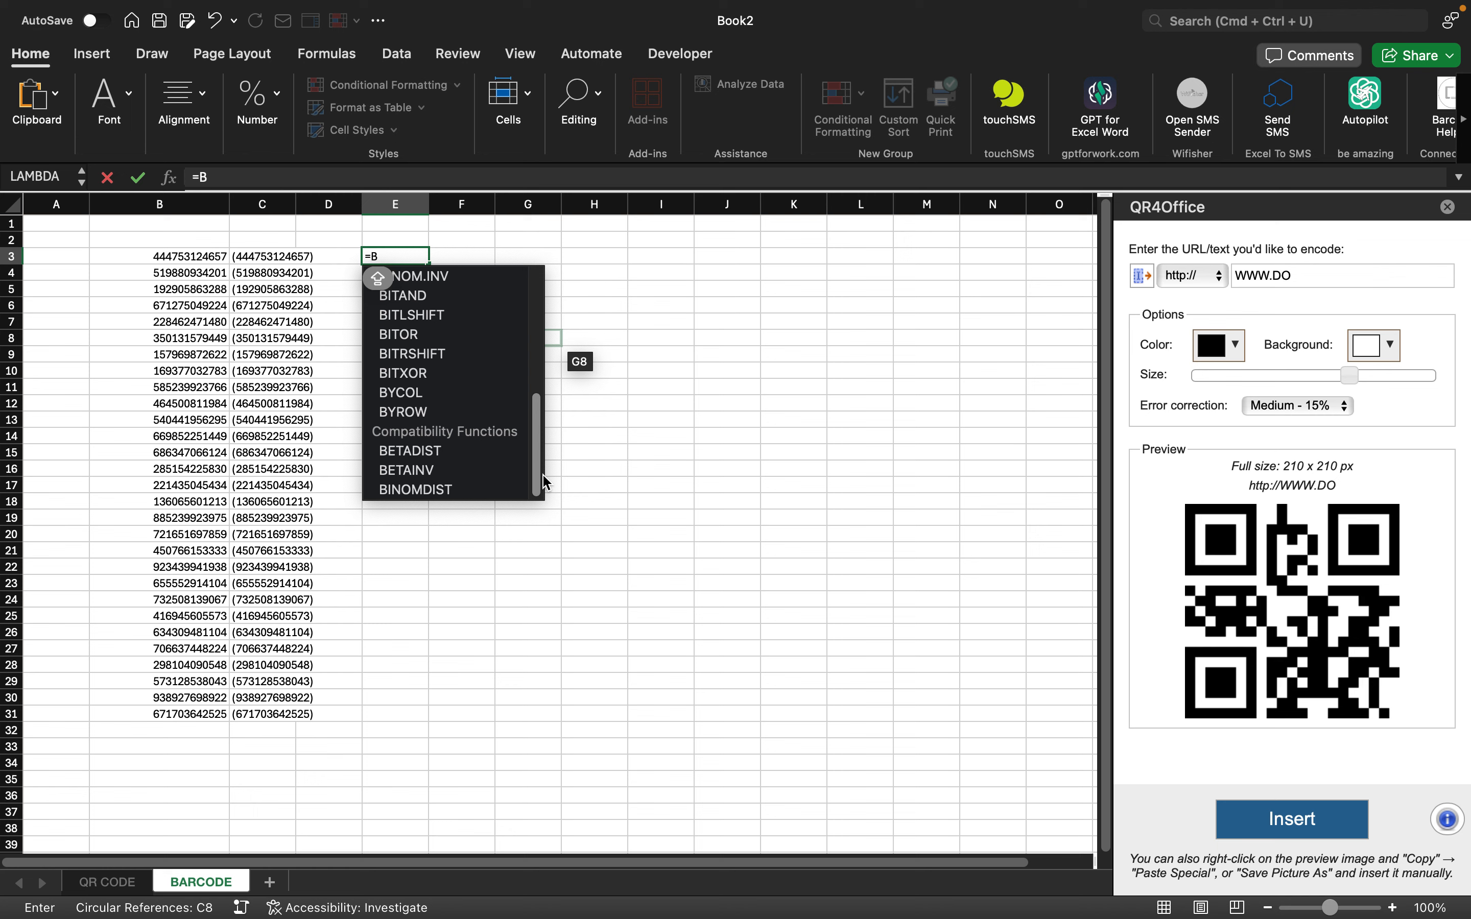
pyautogui.moveTo(543, 480); pyautogui.dragTo(531, 285)
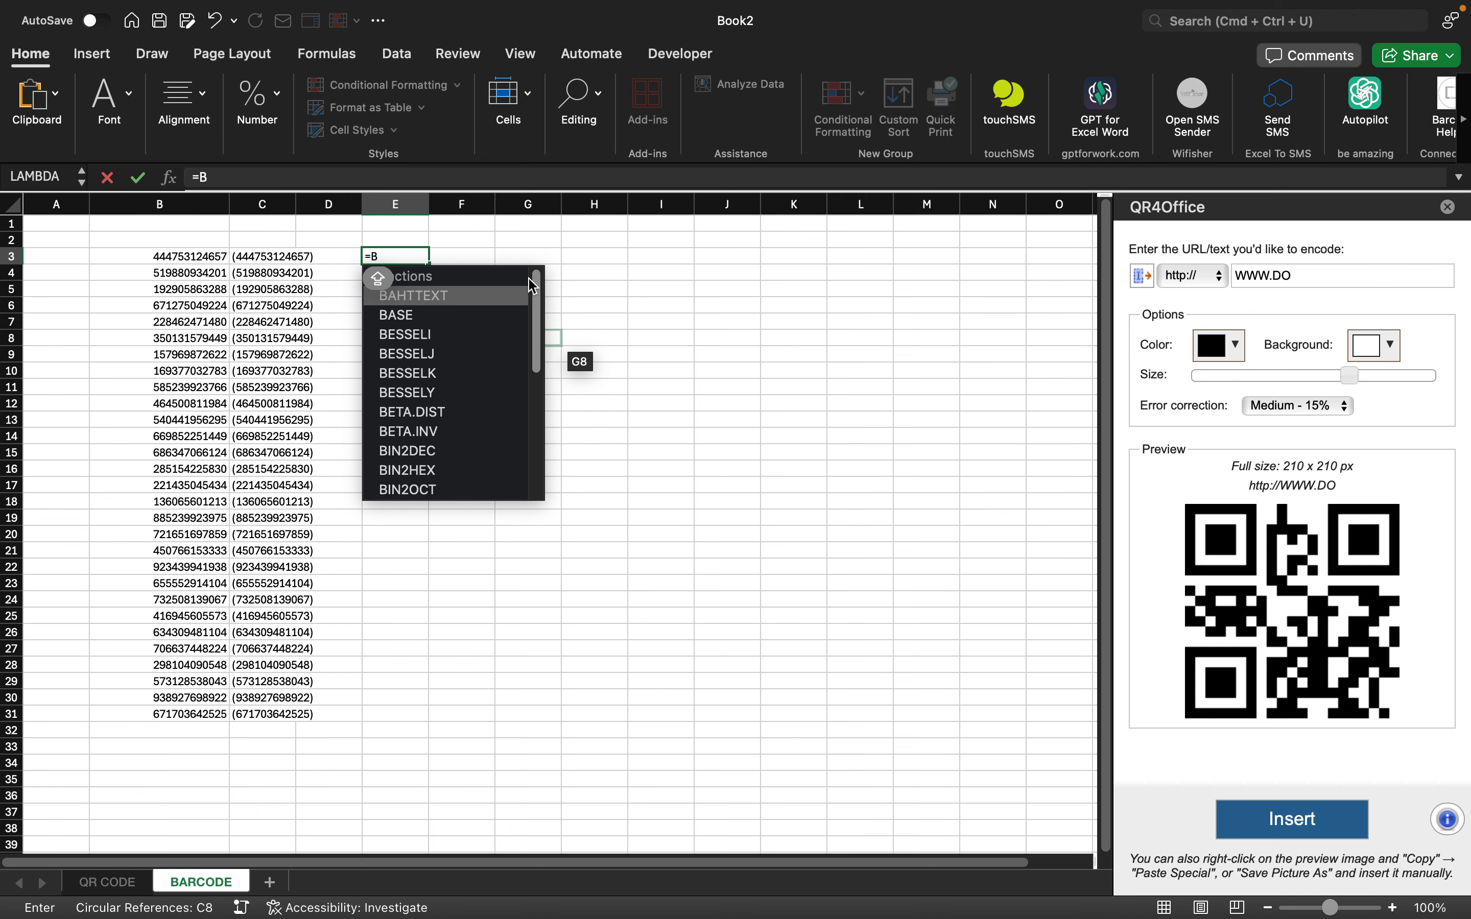
pyautogui.press('BackSpace')
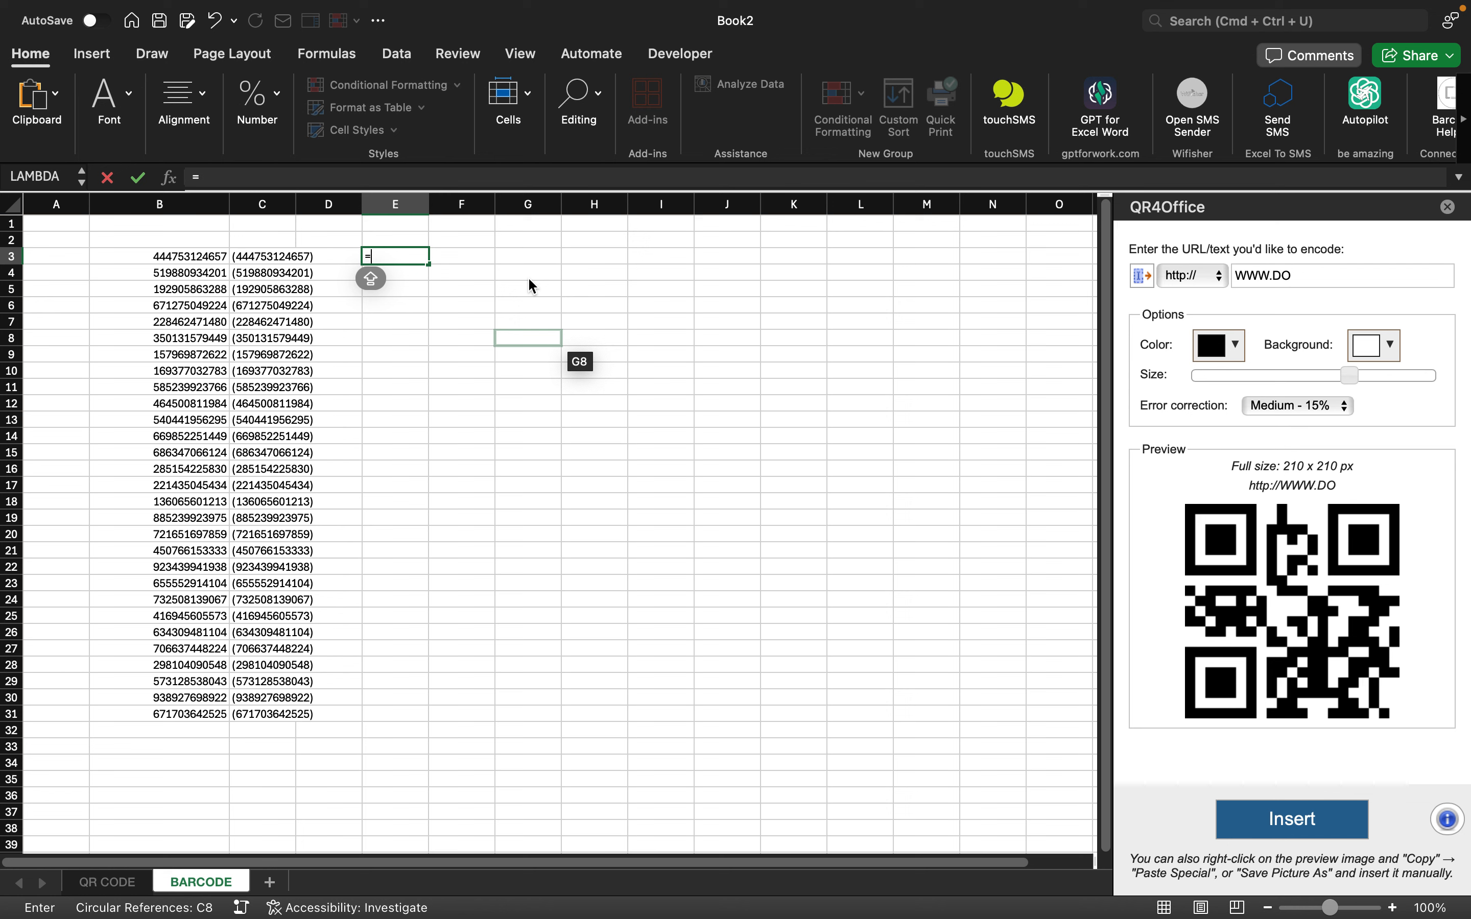
pyautogui.press('BackSpace')
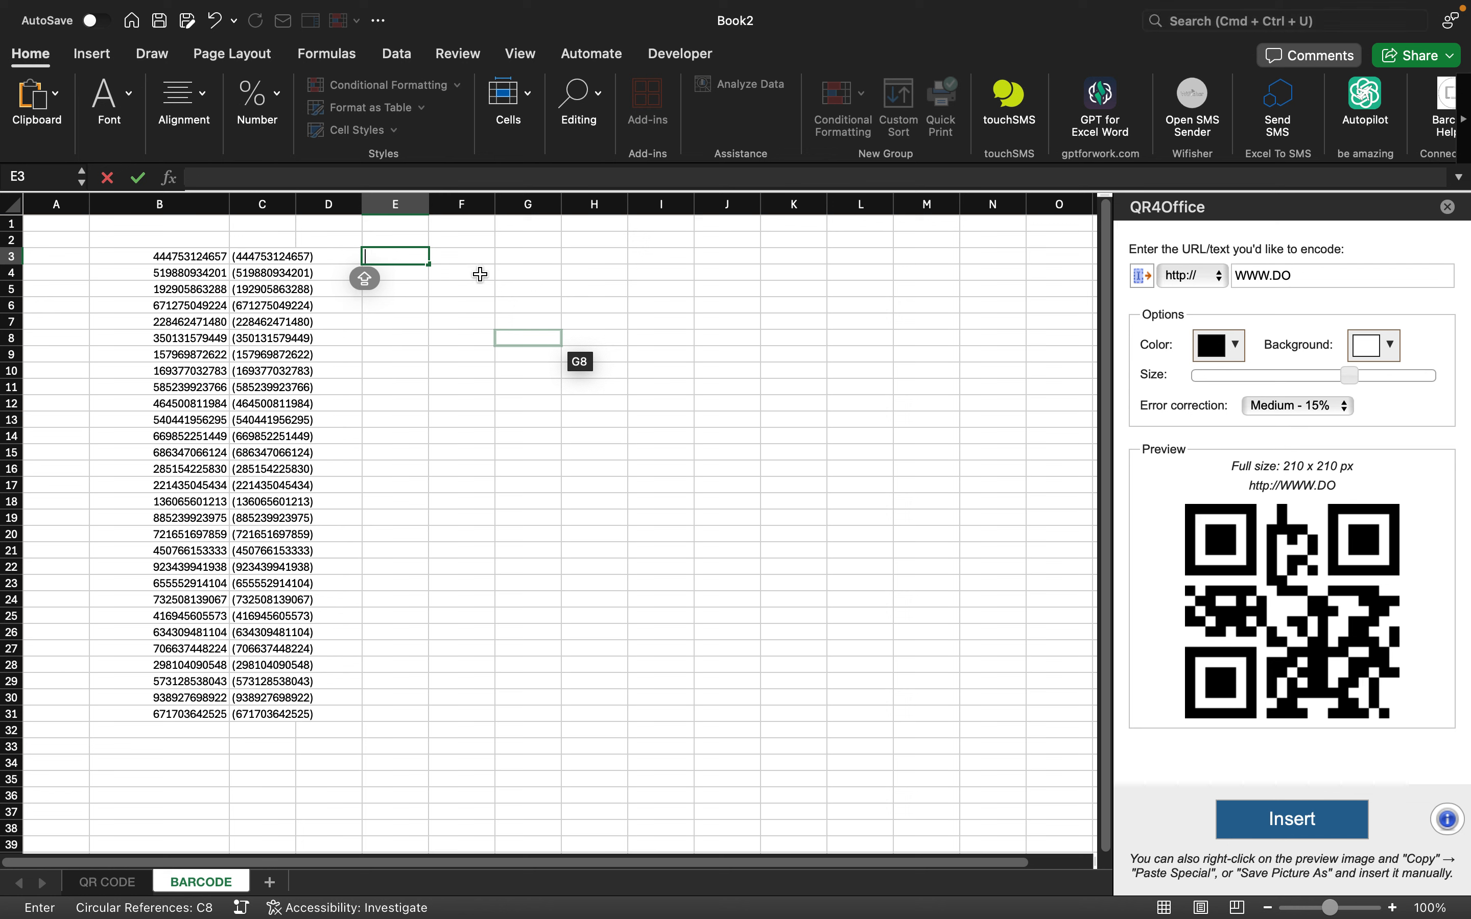
pyautogui.write('=')
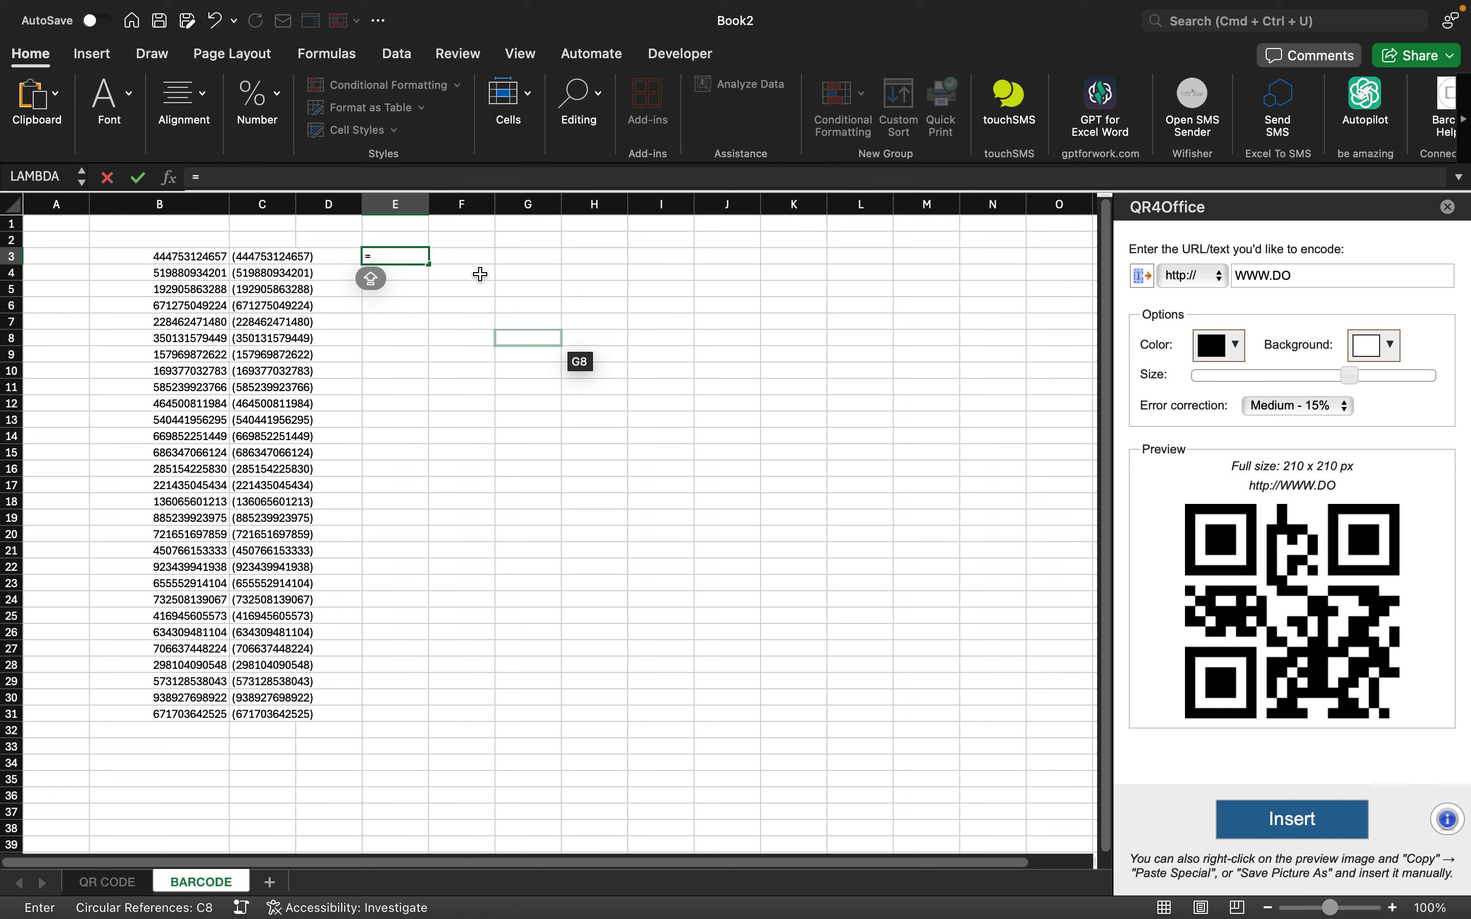
pyautogui.press('Left')
pyautogui.press('Left')
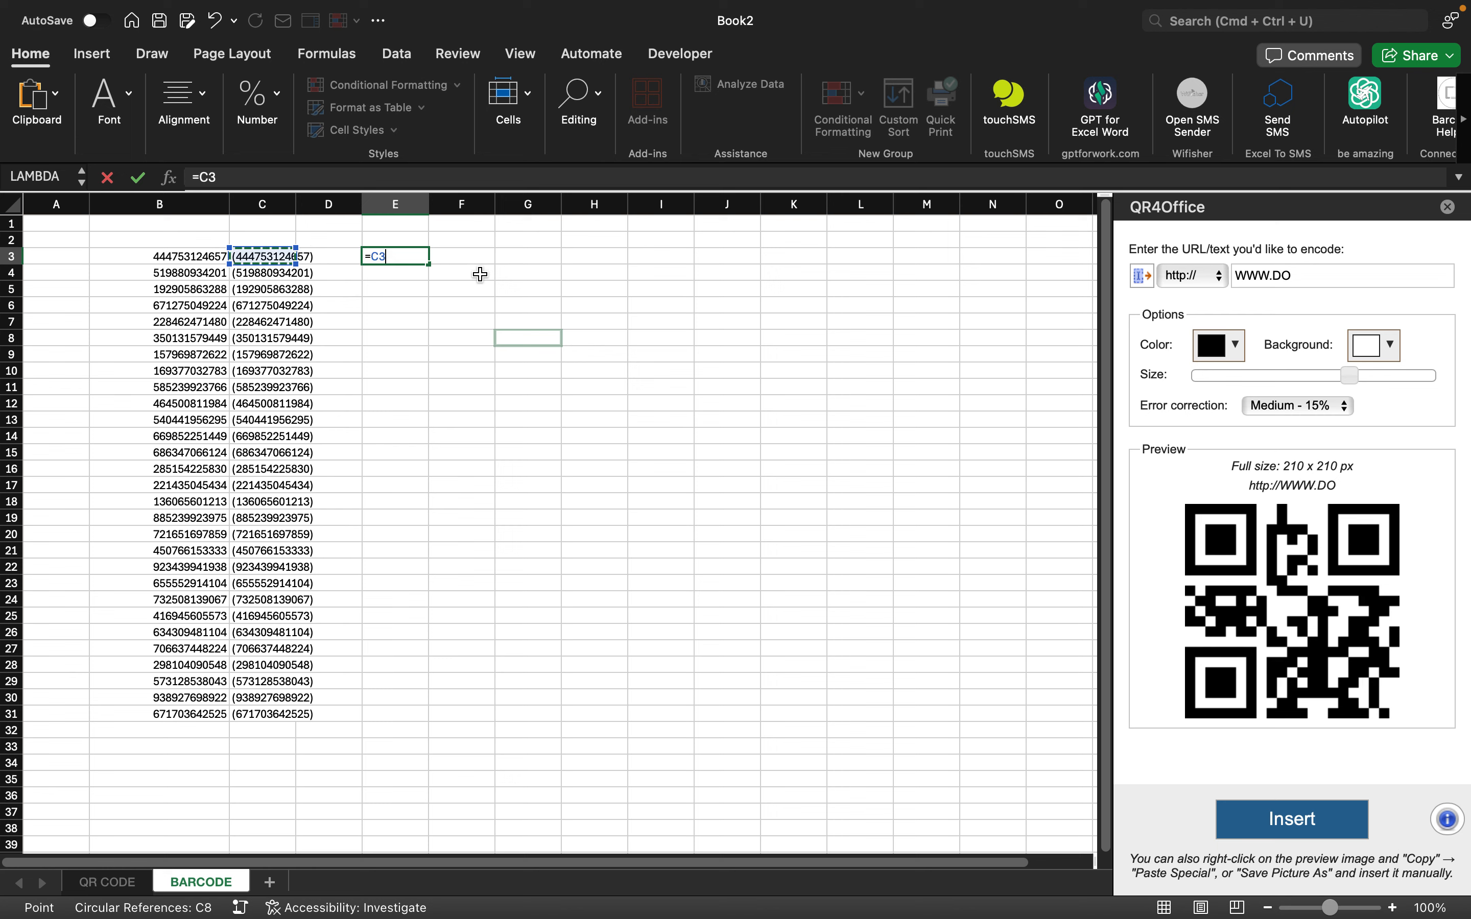
pyautogui.click(125, 103)
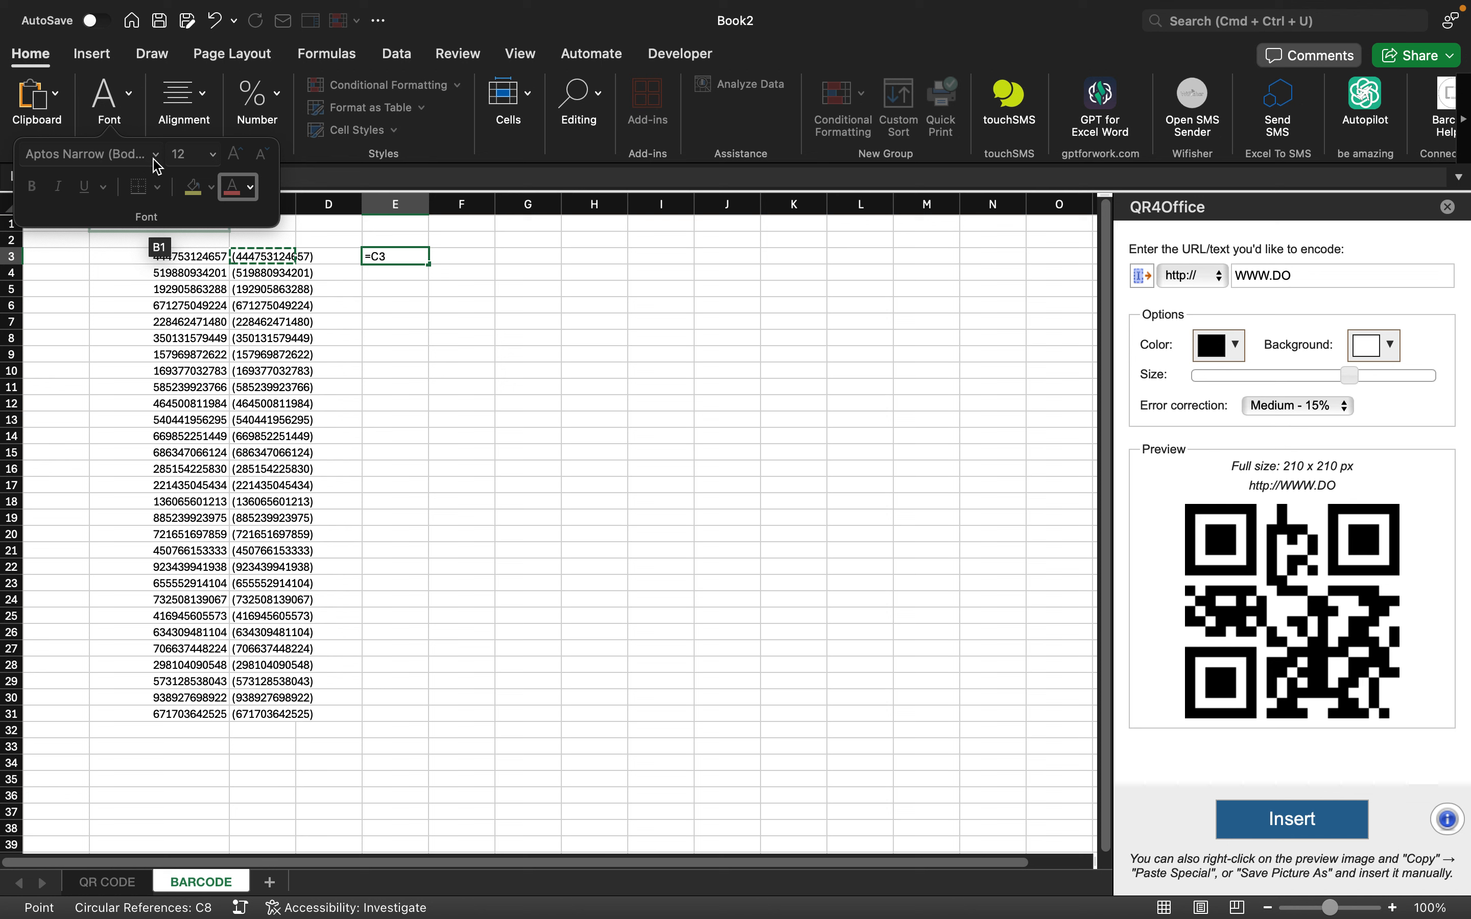
pyautogui.click(127, 100)
pyautogui.click(129, 102)
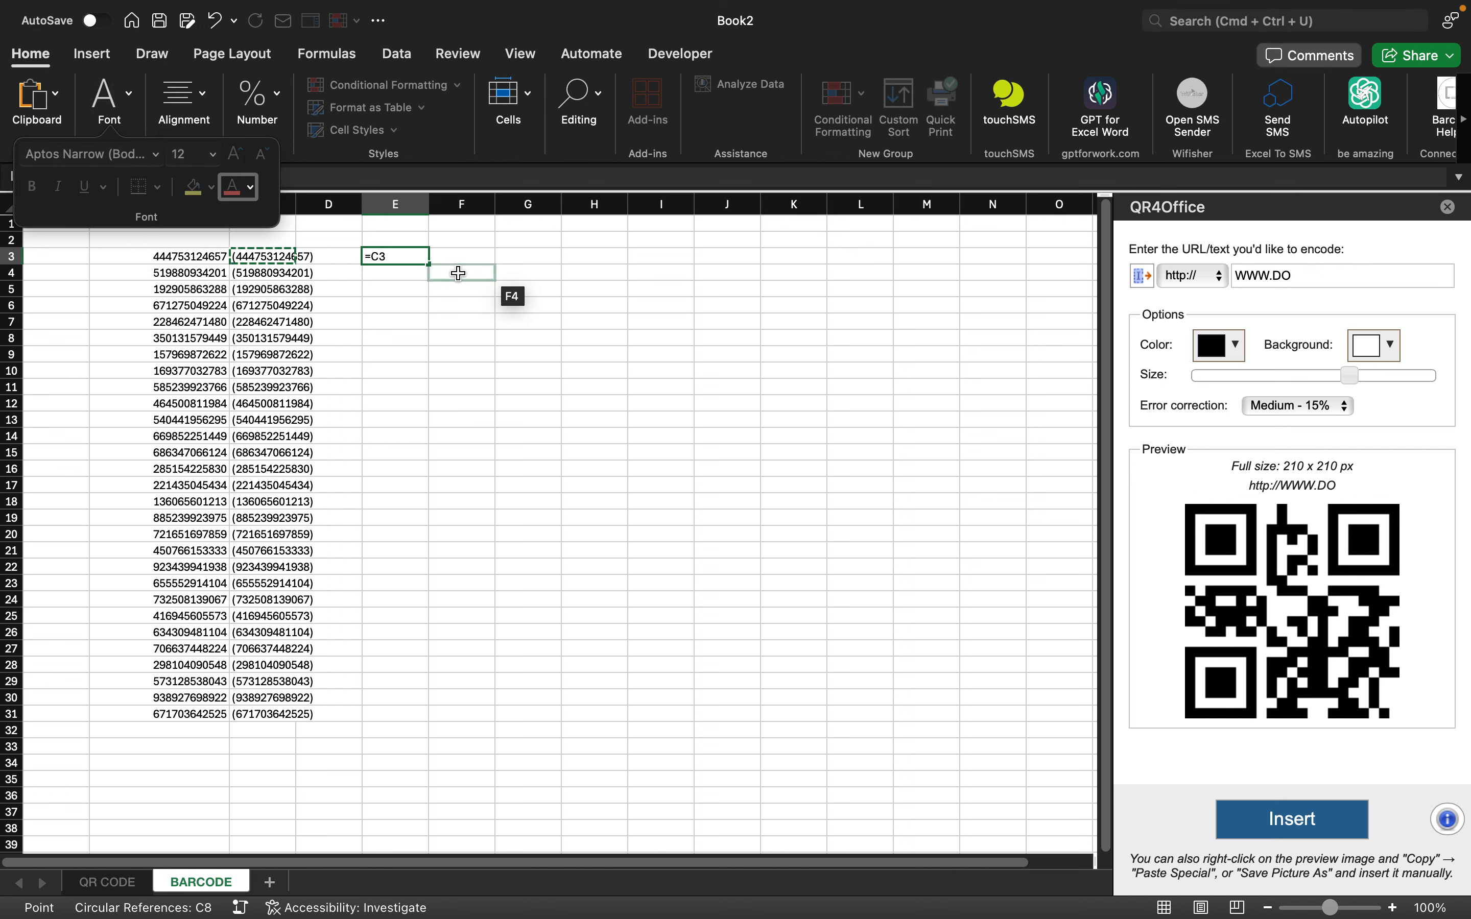
pyautogui.click(392, 258)
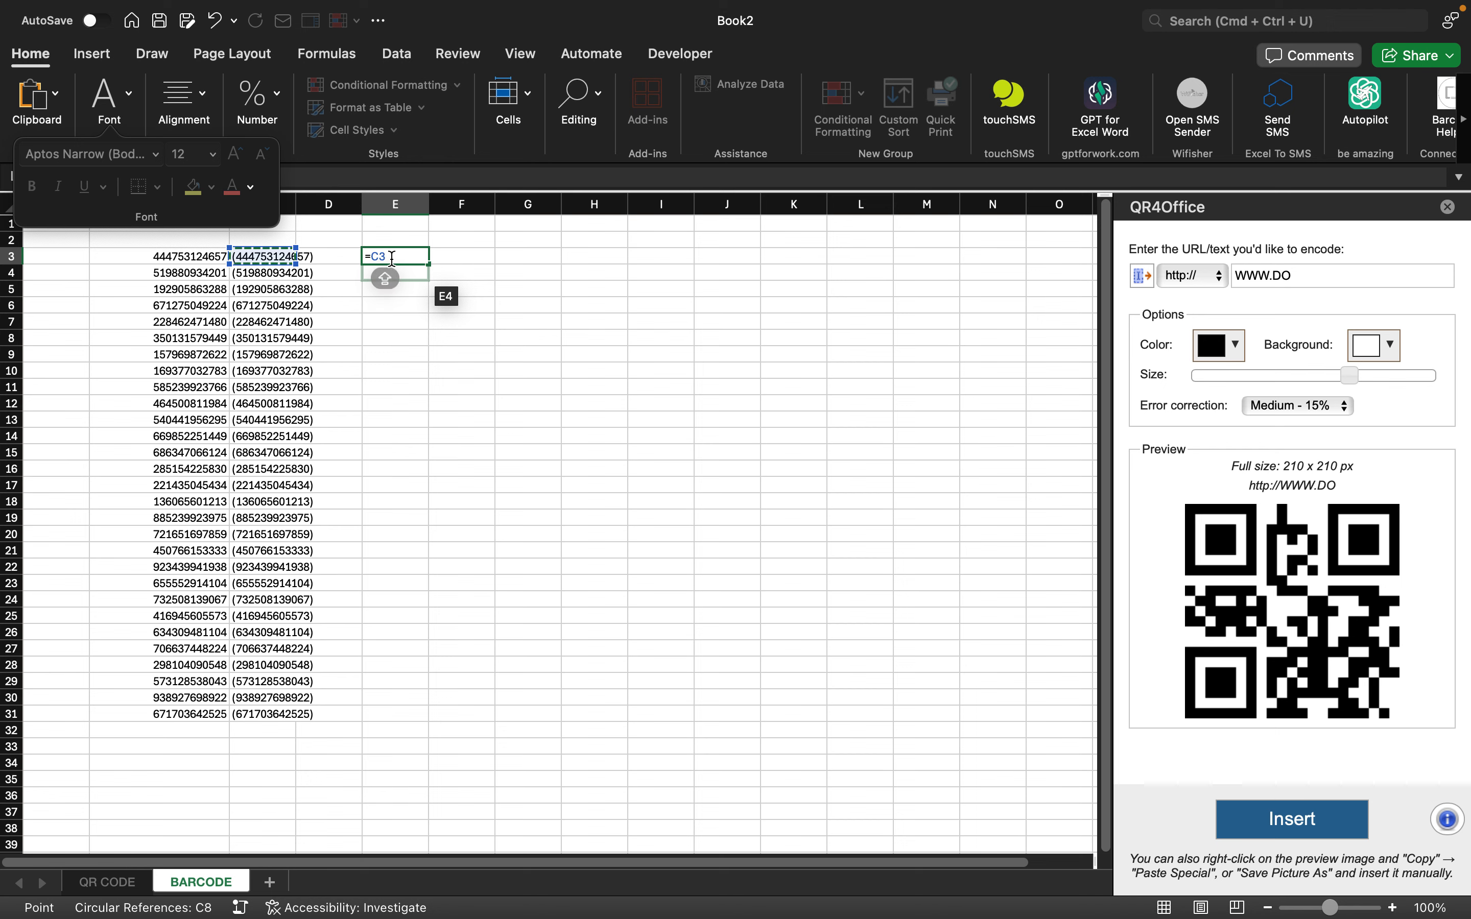
pyautogui.press('BackSpace')
pyautogui.press('BackSpace')
pyautogui.press('BackSpace')
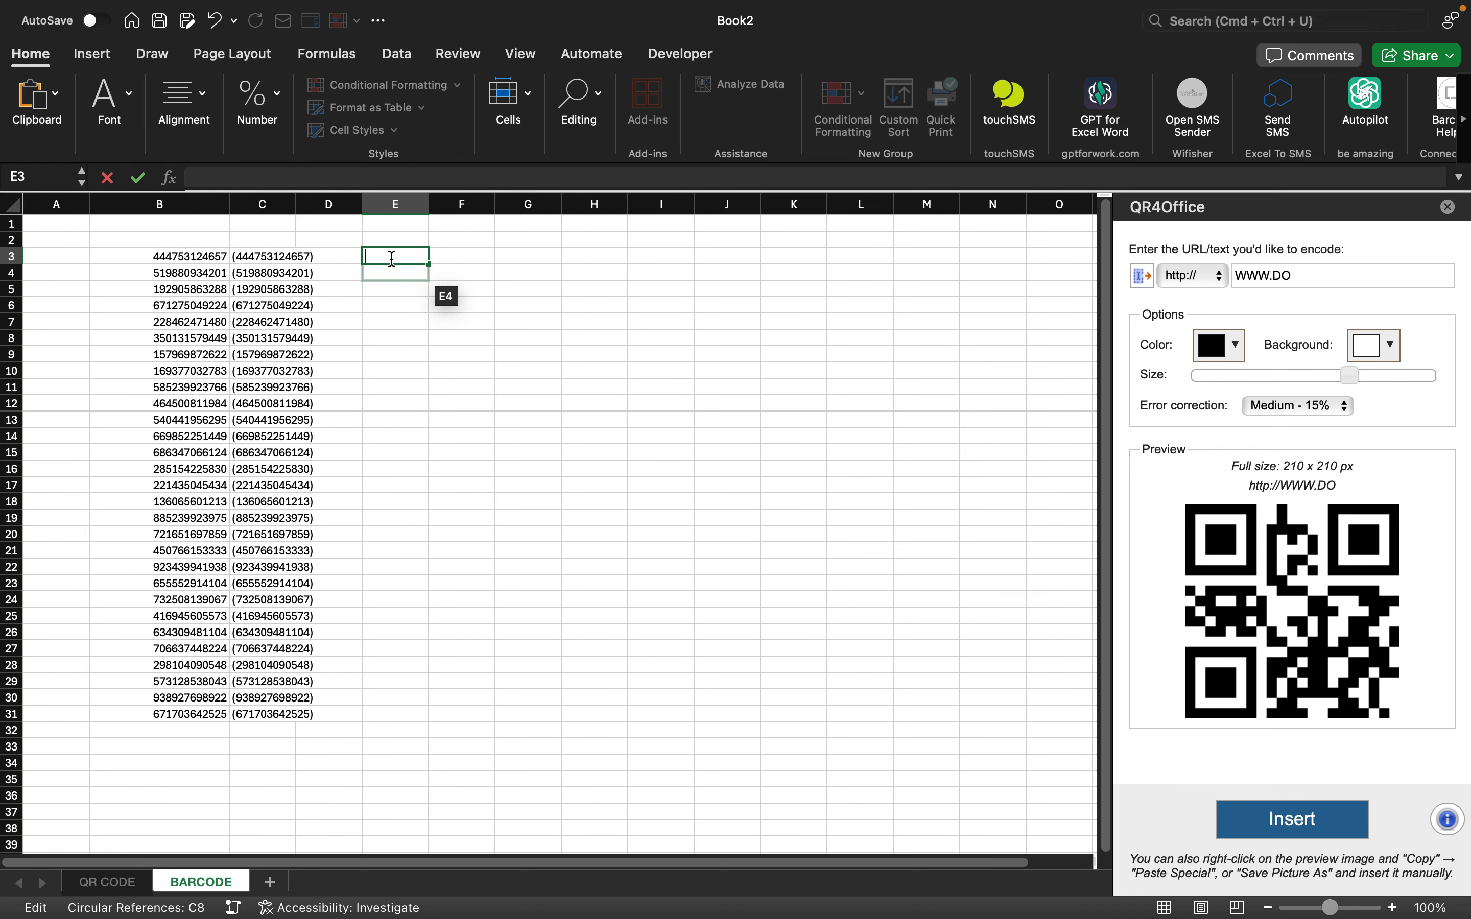
pyautogui.click(407, 370)
pyautogui.click(389, 256)
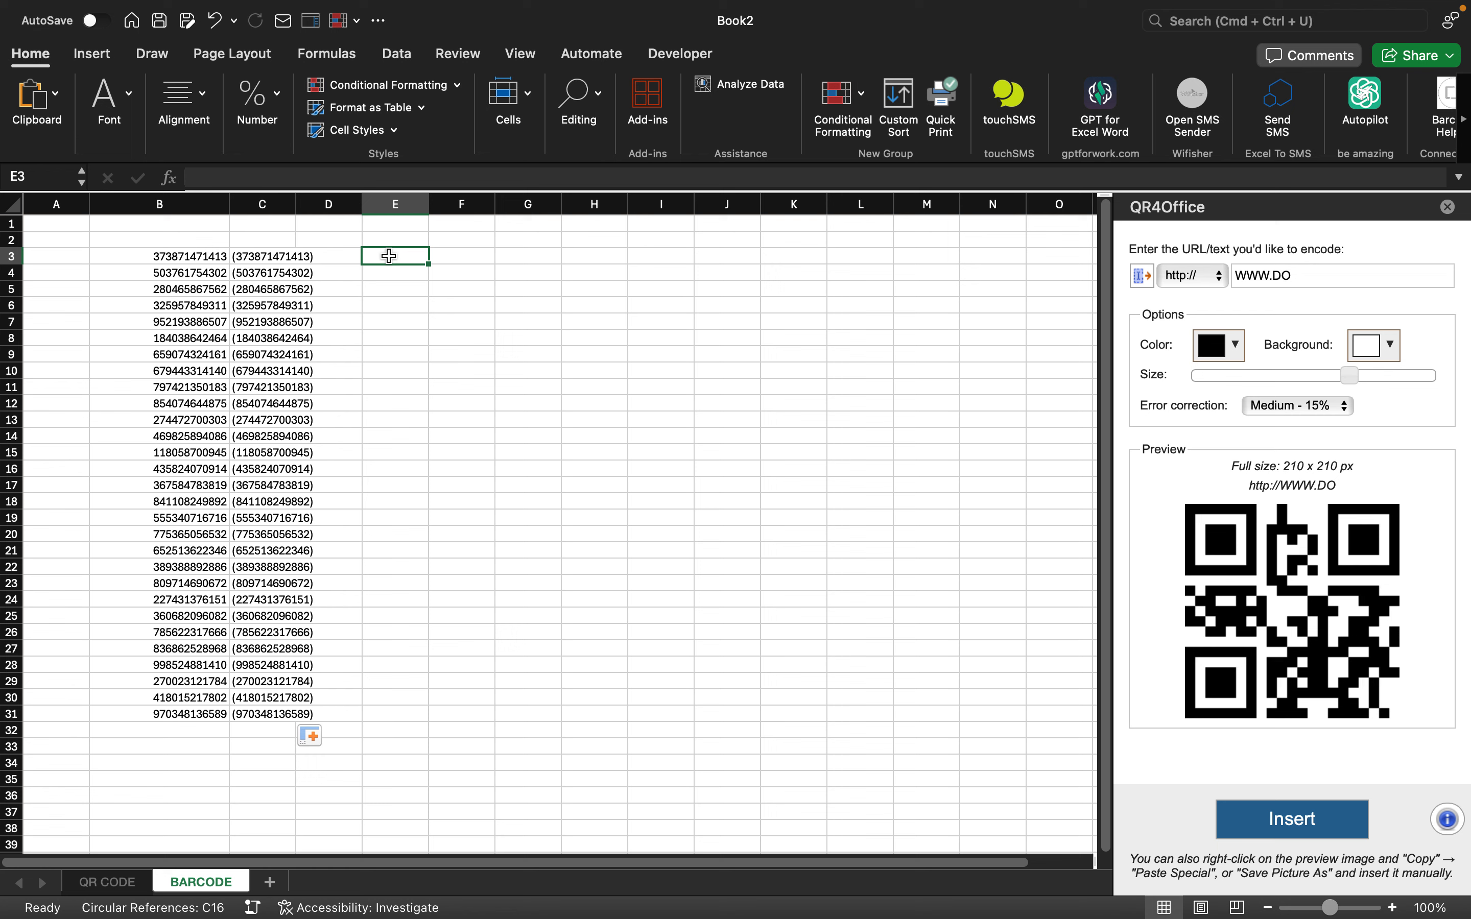
pyautogui.write('=')
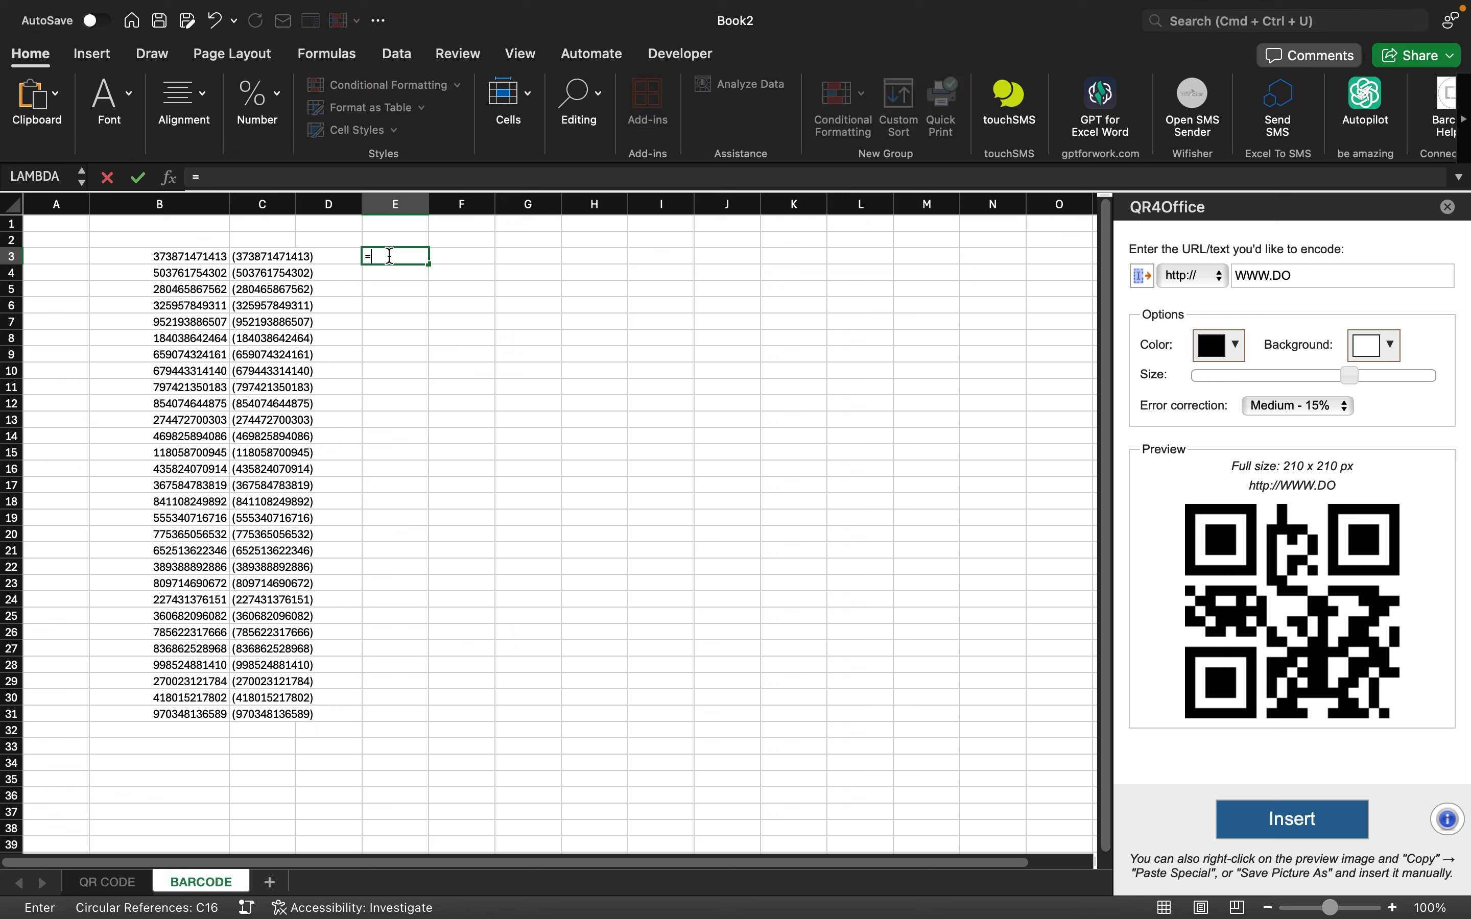
pyautogui.press('Left')
pyautogui.press('Left')
pyautogui.press('capslock')
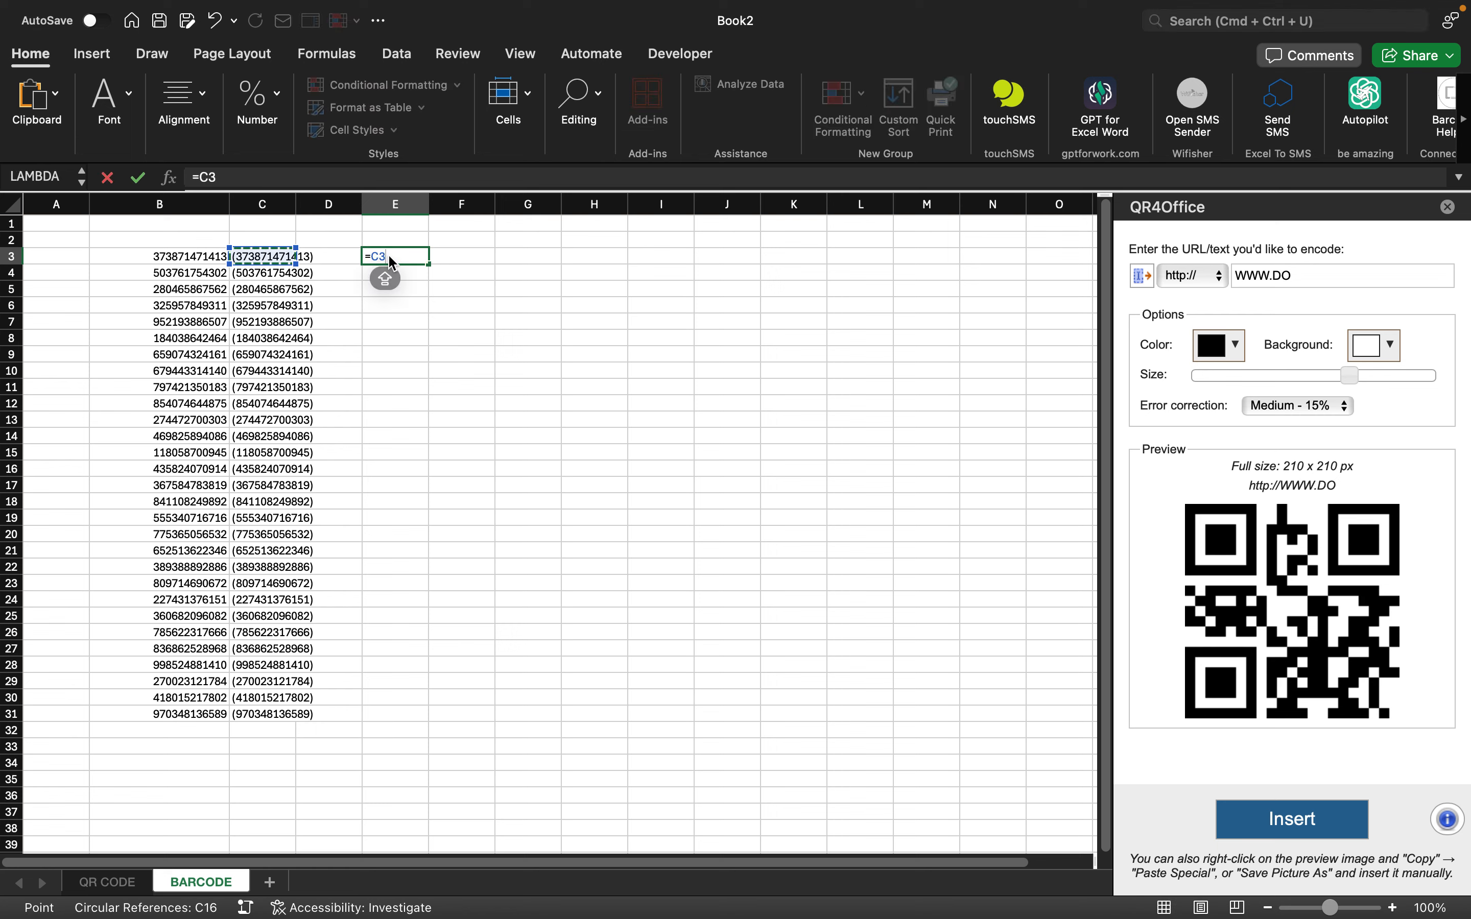
pyautogui.click(134, 104)
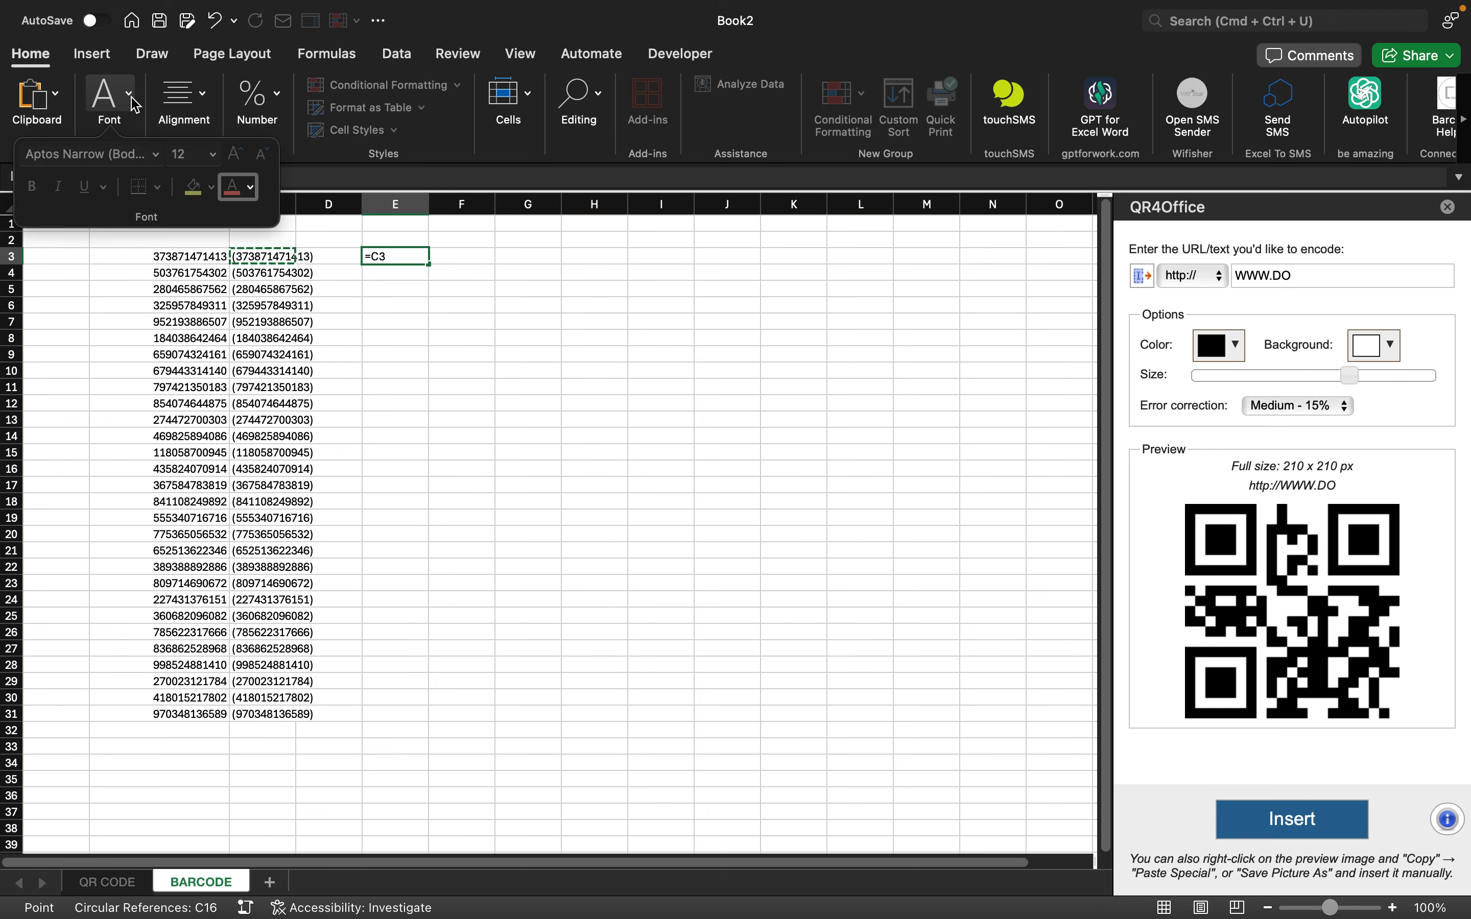
pyautogui.click(399, 260)
pyautogui.press('BackSpace')
pyautogui.press('BackSpace')
pyautogui.press('BackSpace')
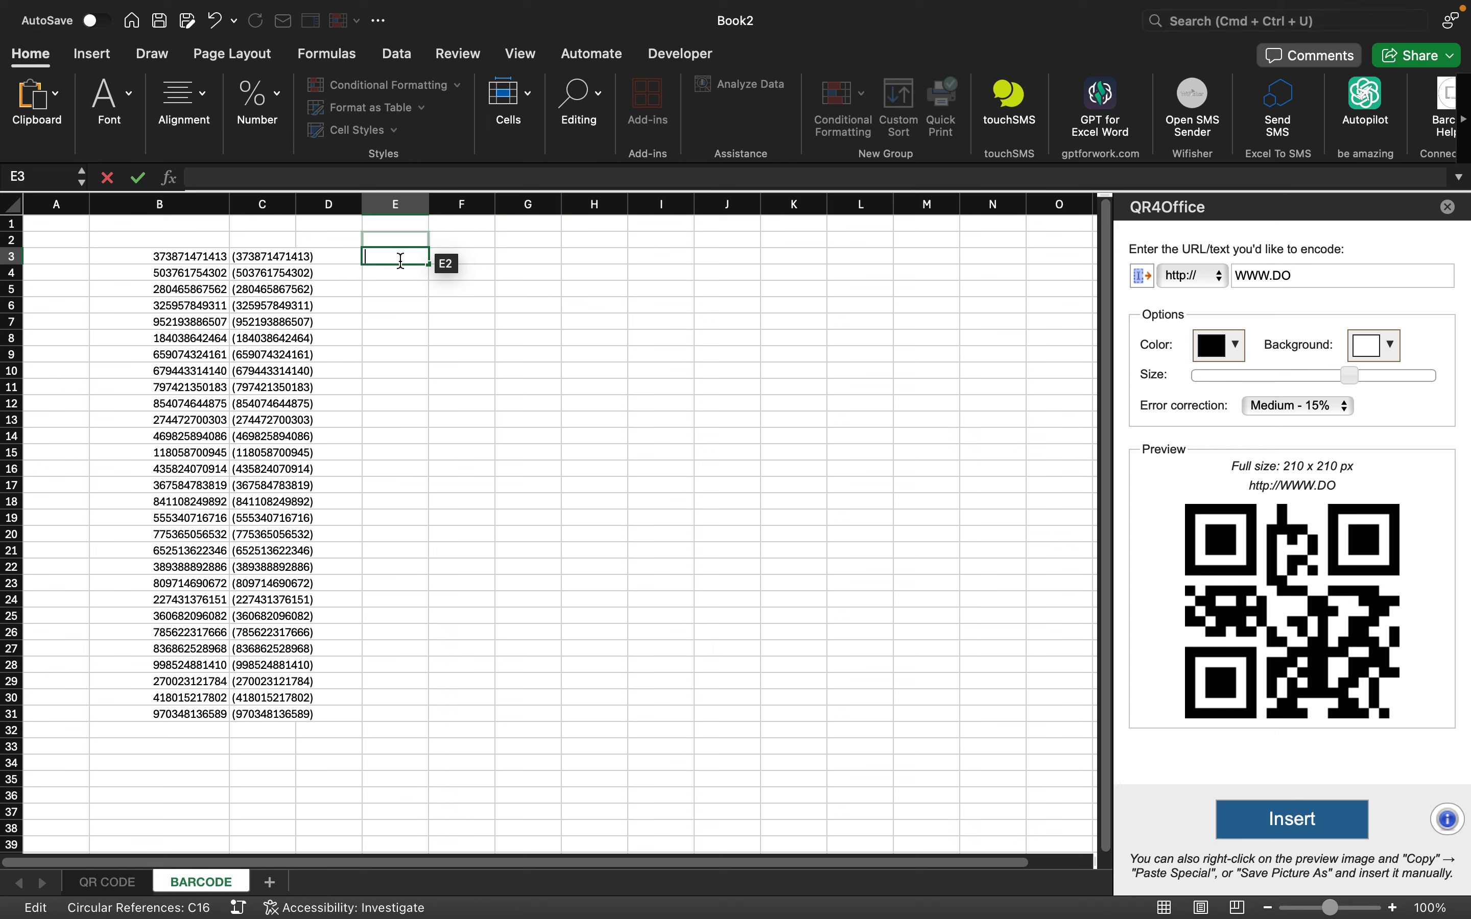
# - Apply the IDAutomationHC39M Free Version font to cell C3 to turn its bracketed number into a barcode
pyautogui.click(289, 259)
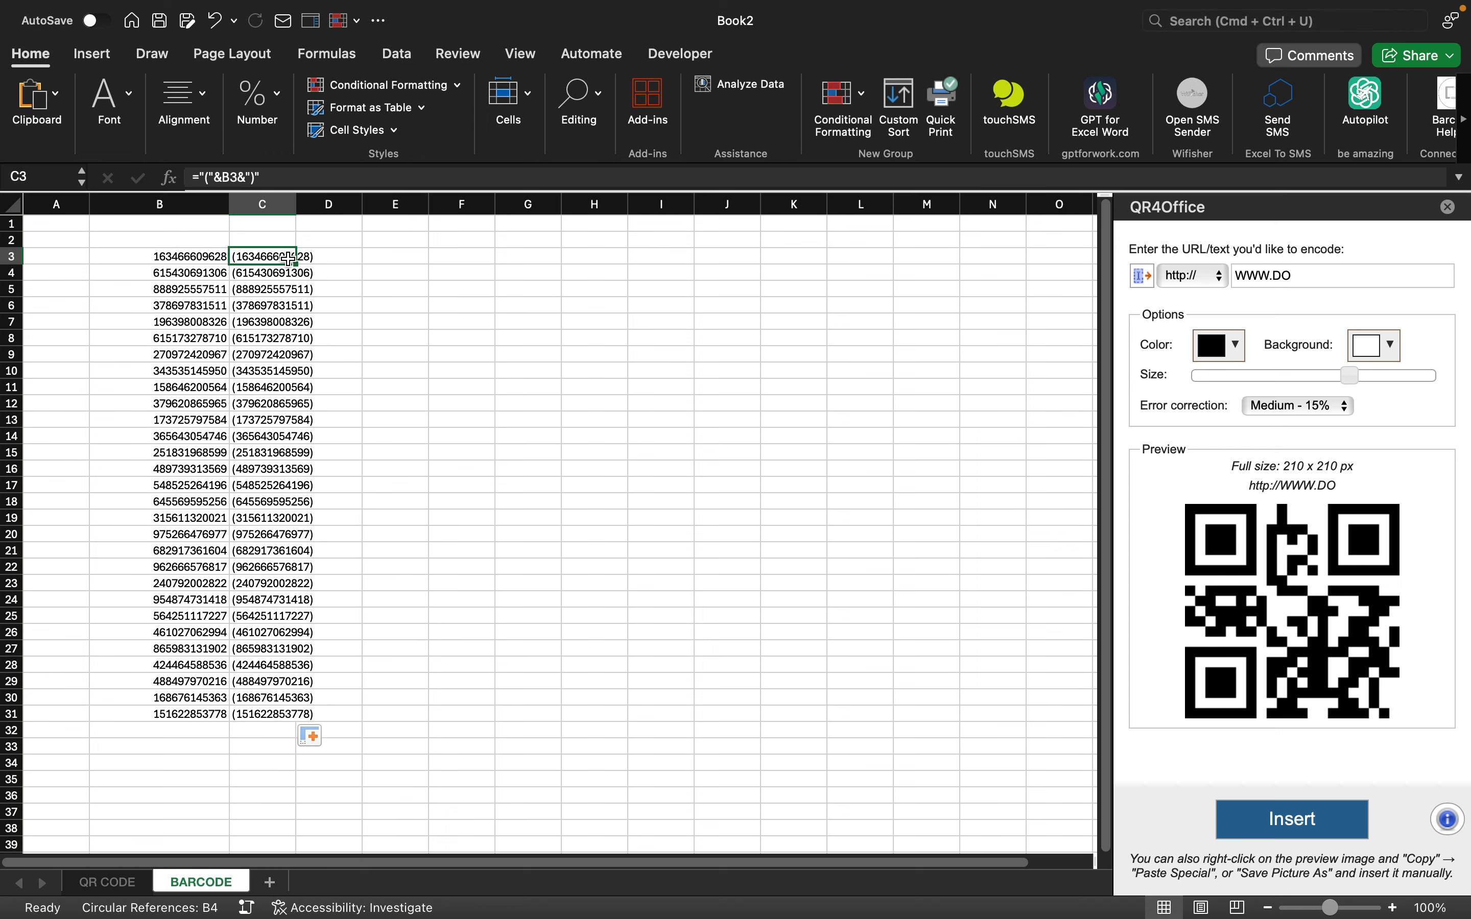
pyautogui.click(131, 97)
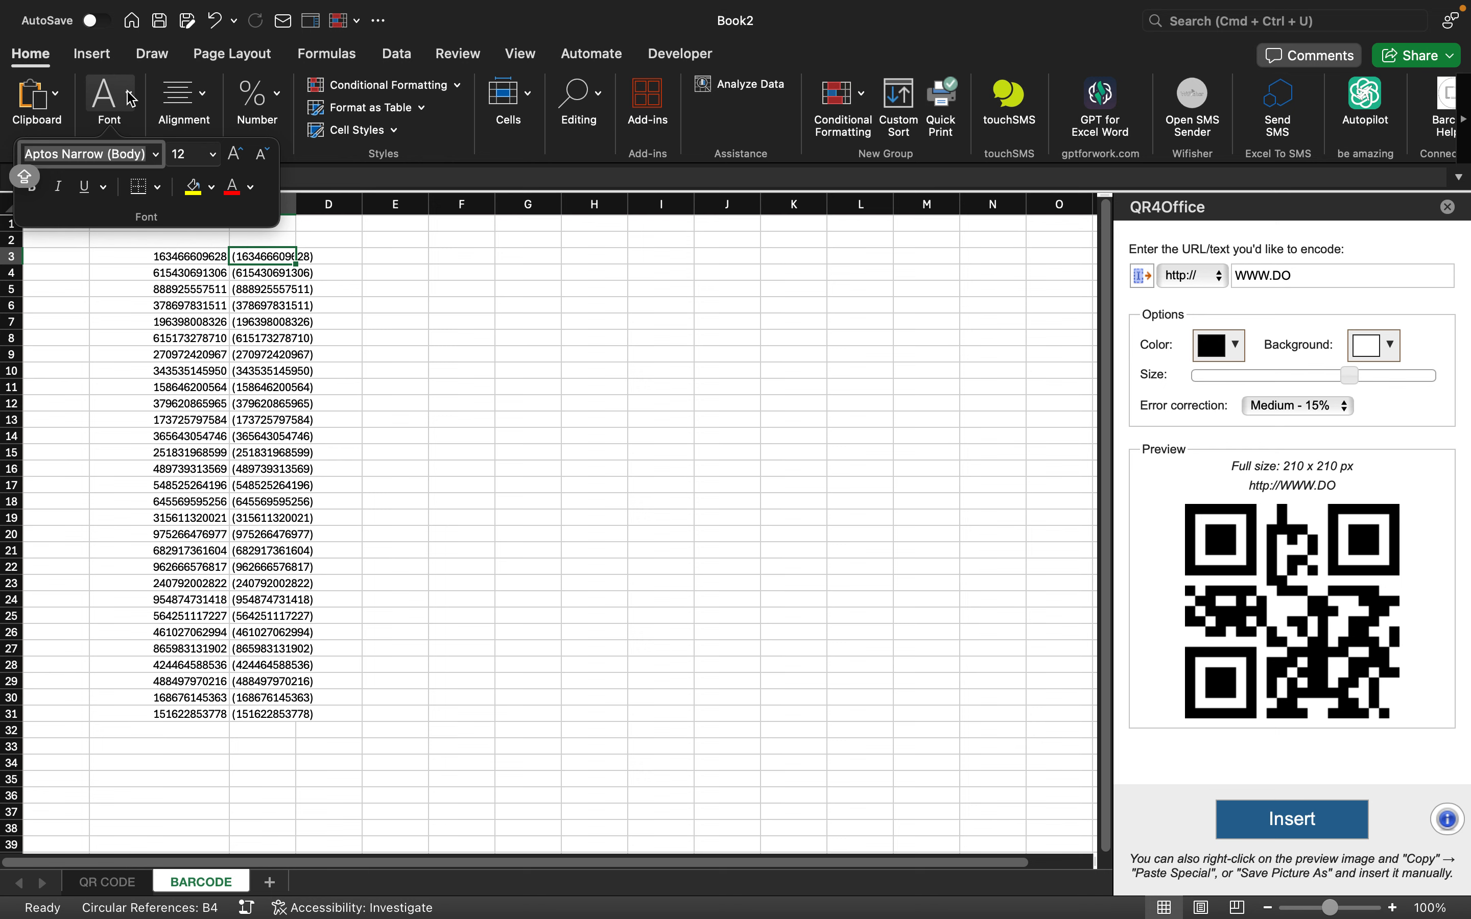
pyautogui.click(156, 155)
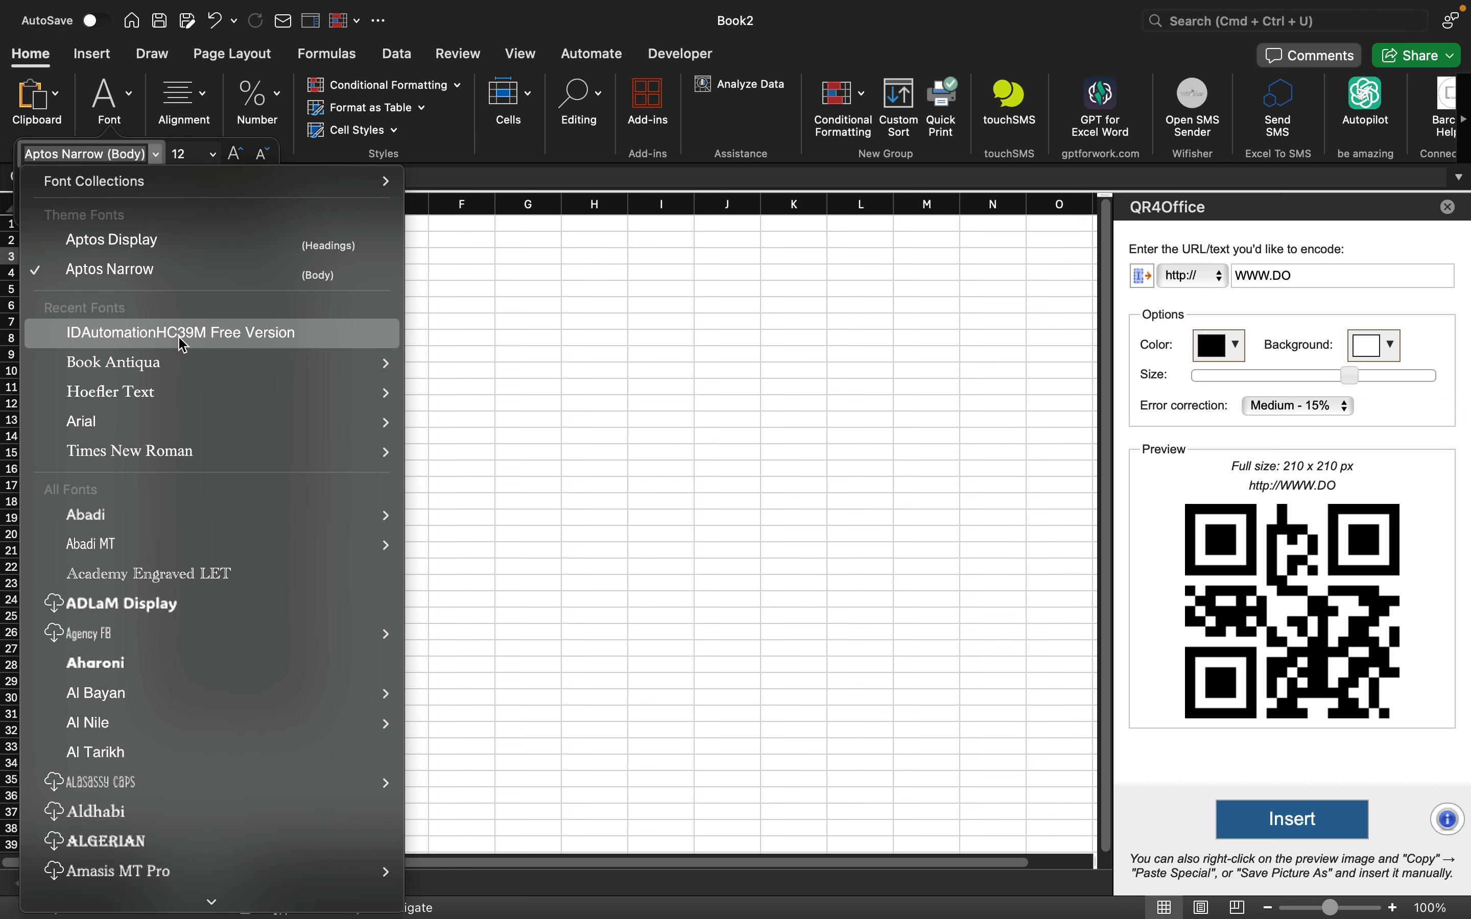
pyautogui.press('Escape')
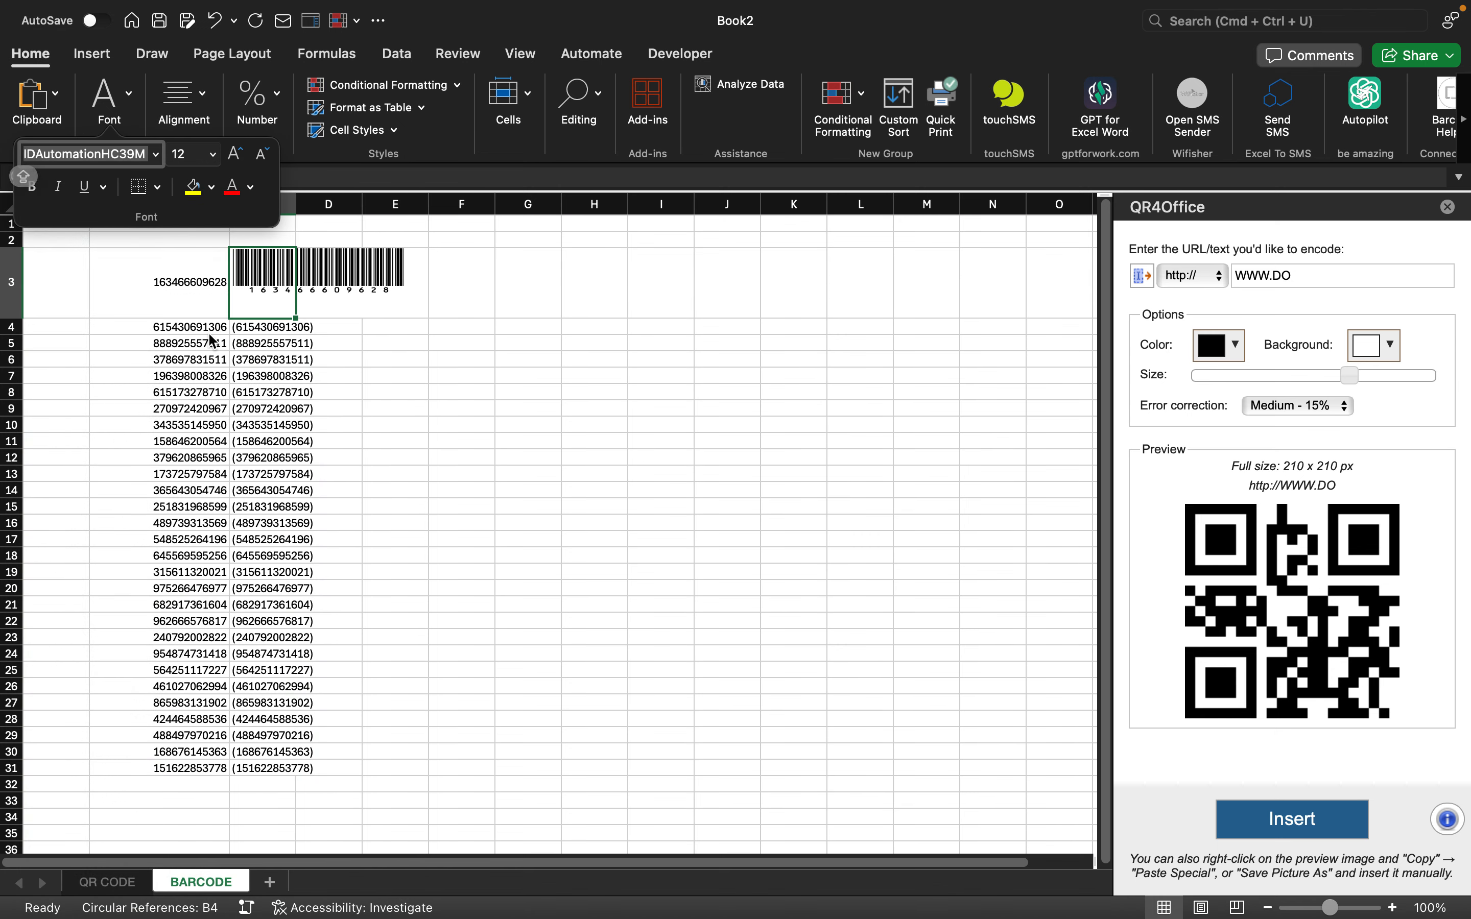
# - Fill the barcode-formatted formula from C3 down through C31
pyautogui.click(297, 320)
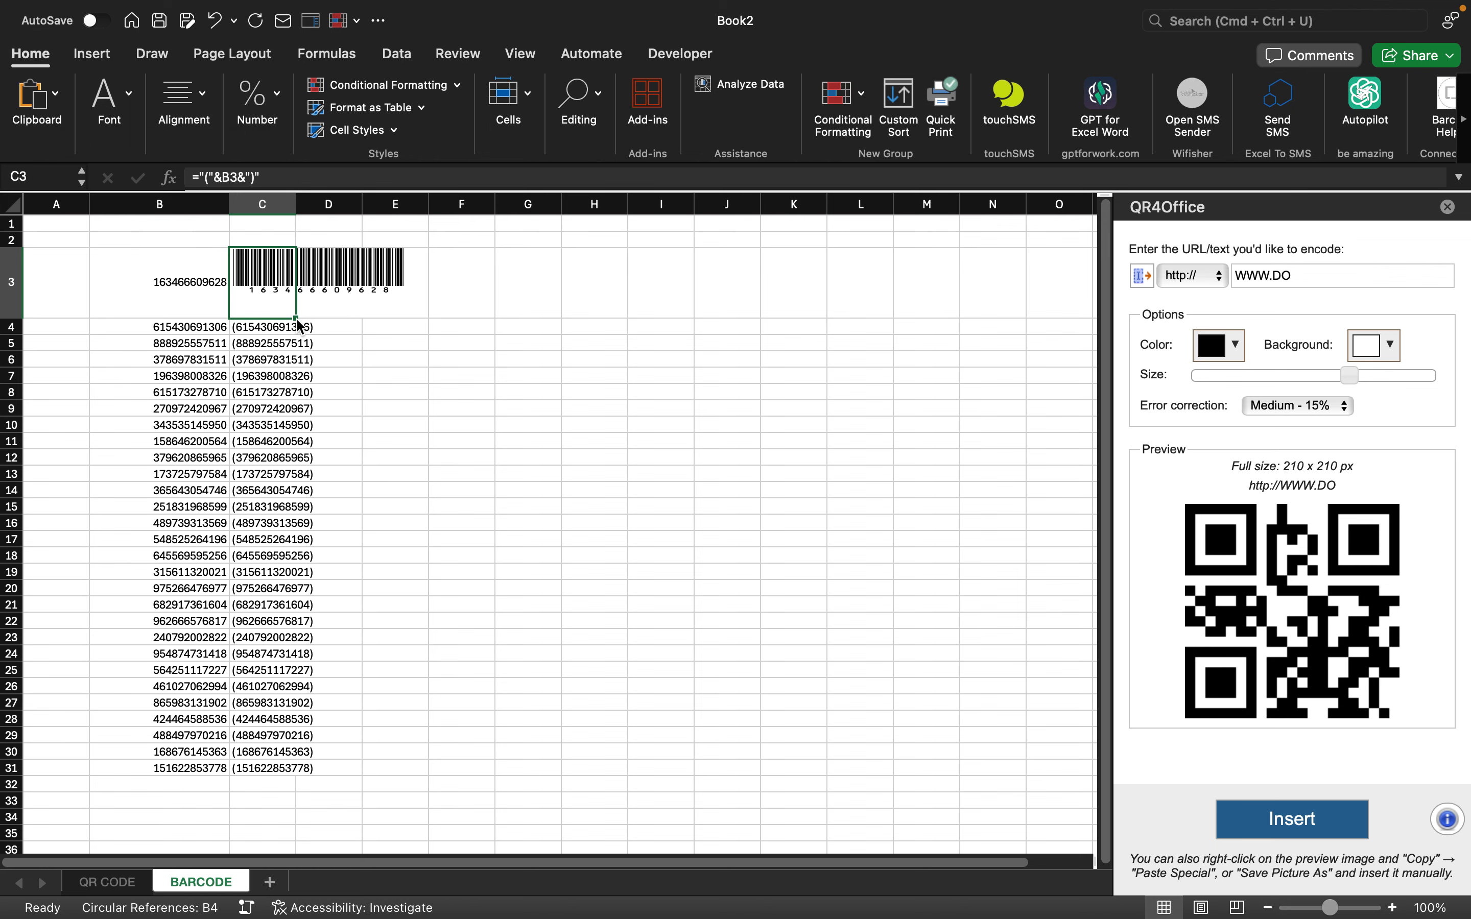
pyautogui.moveTo(297, 317); pyautogui.dragTo(375, 772)
pyautogui.click(383, 378)
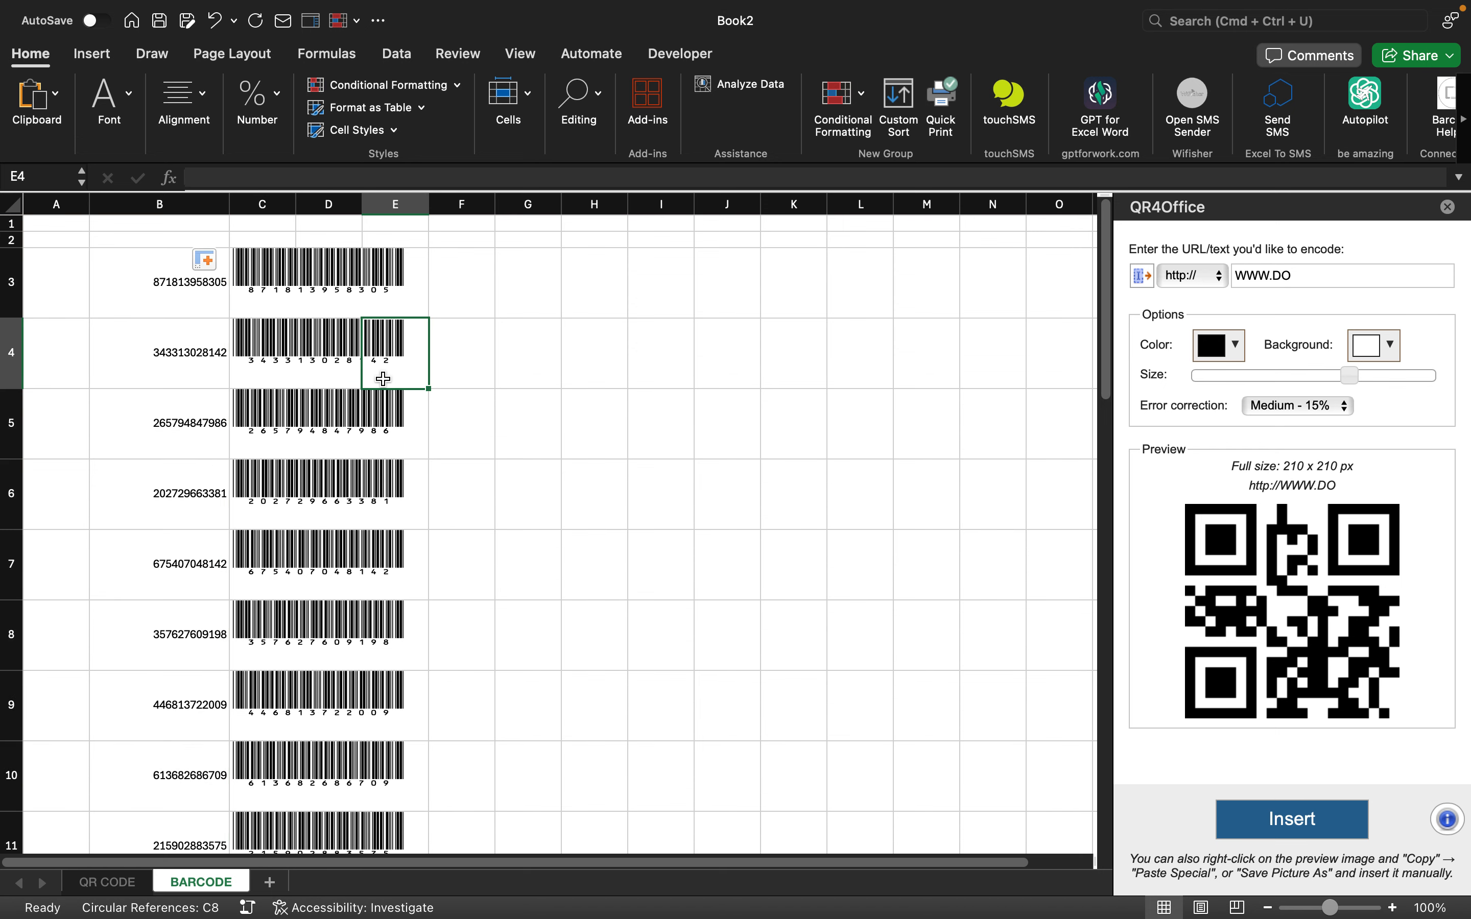
# - Examine the barcode cells in column C and the formulas behind them, along with the neighbouring cells in row 3
pyautogui.click(322, 360)
pyautogui.press('Left')
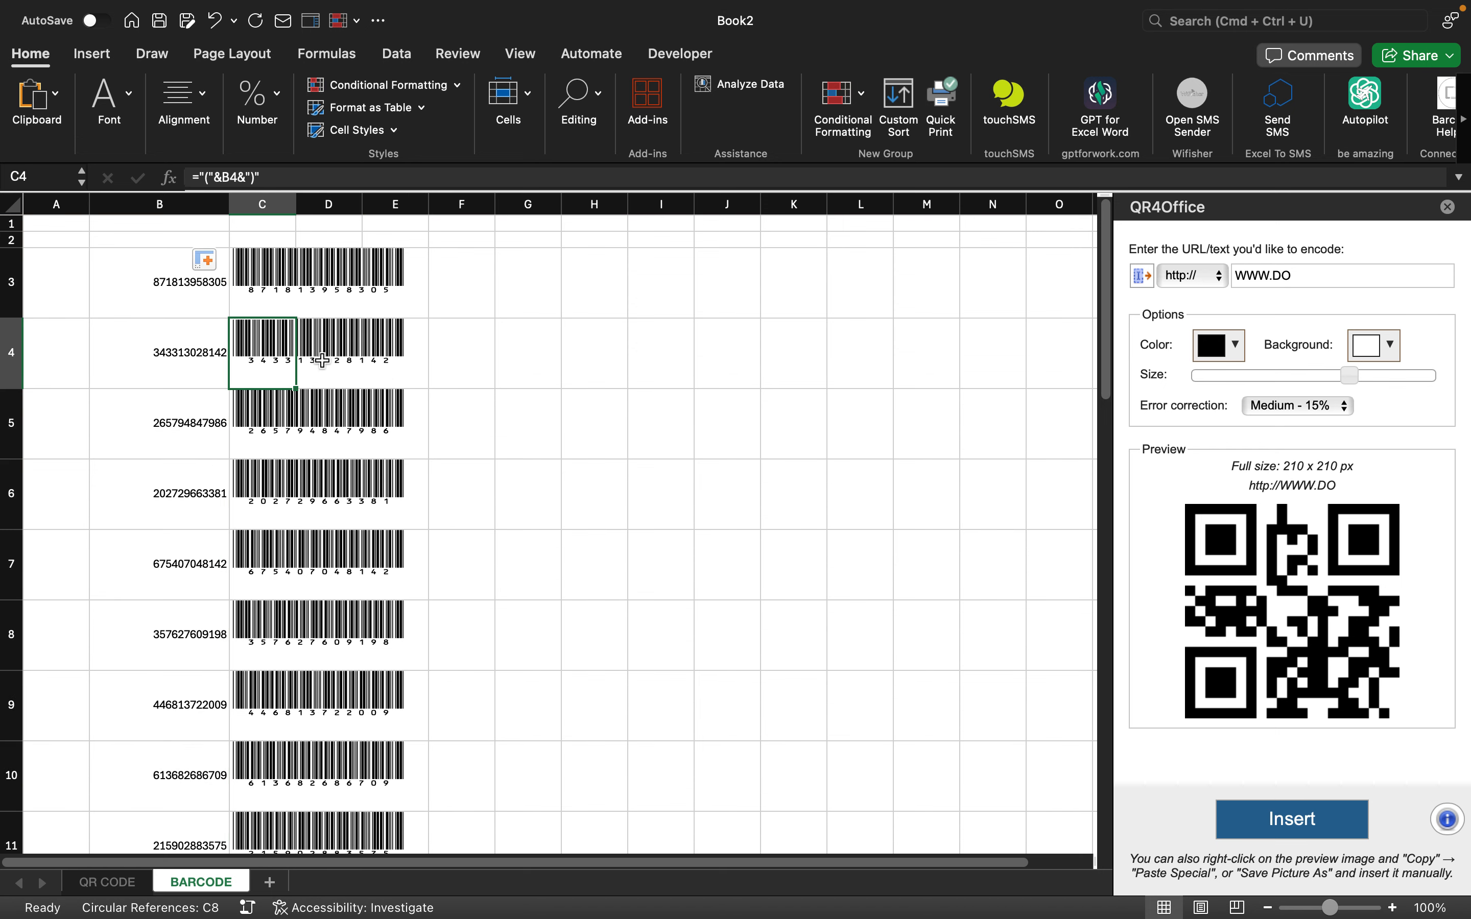
pyautogui.press('Up')
pyautogui.press('Up')
pyautogui.press('Down')
pyautogui.press('Down')
pyautogui.press('Up')
pyautogui.press('Up')
pyautogui.press('Down')
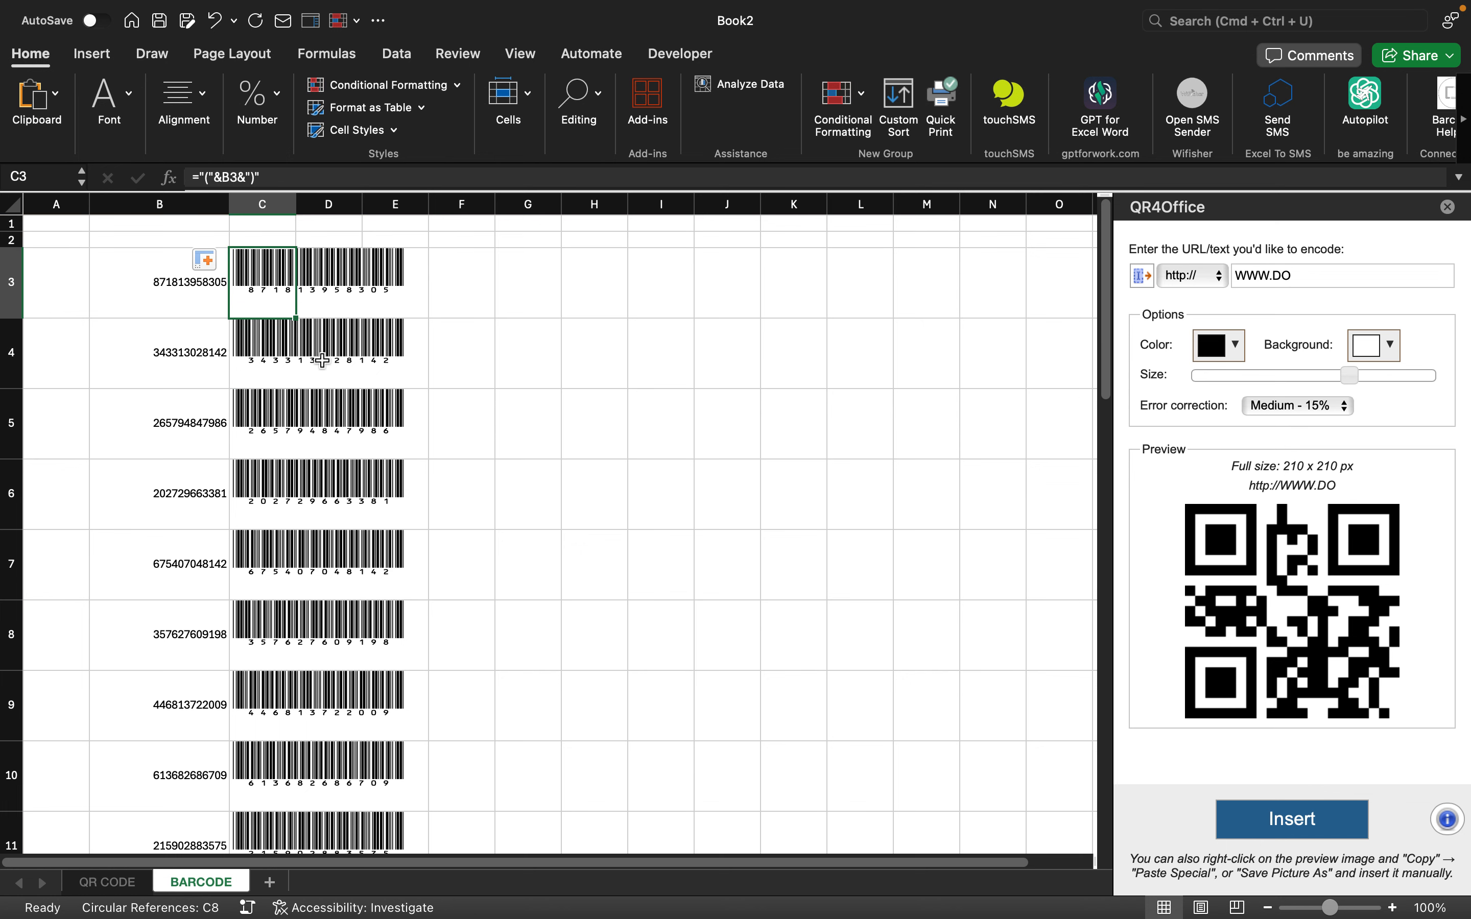
pyautogui.press('Right')
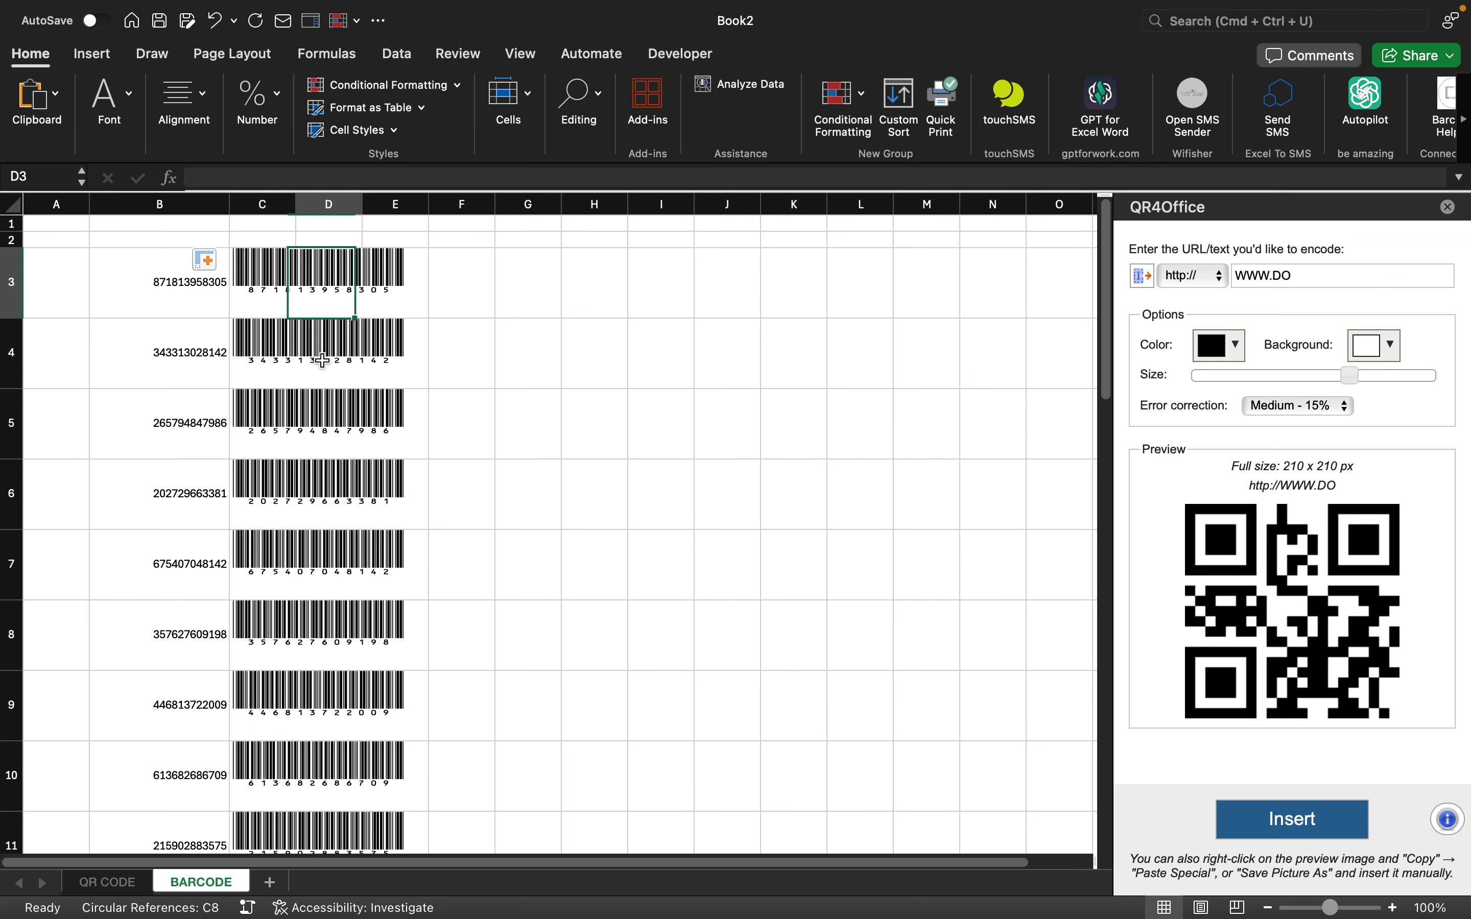
pyautogui.press('Right')
pyautogui.press('Left')
pyautogui.press('Left')
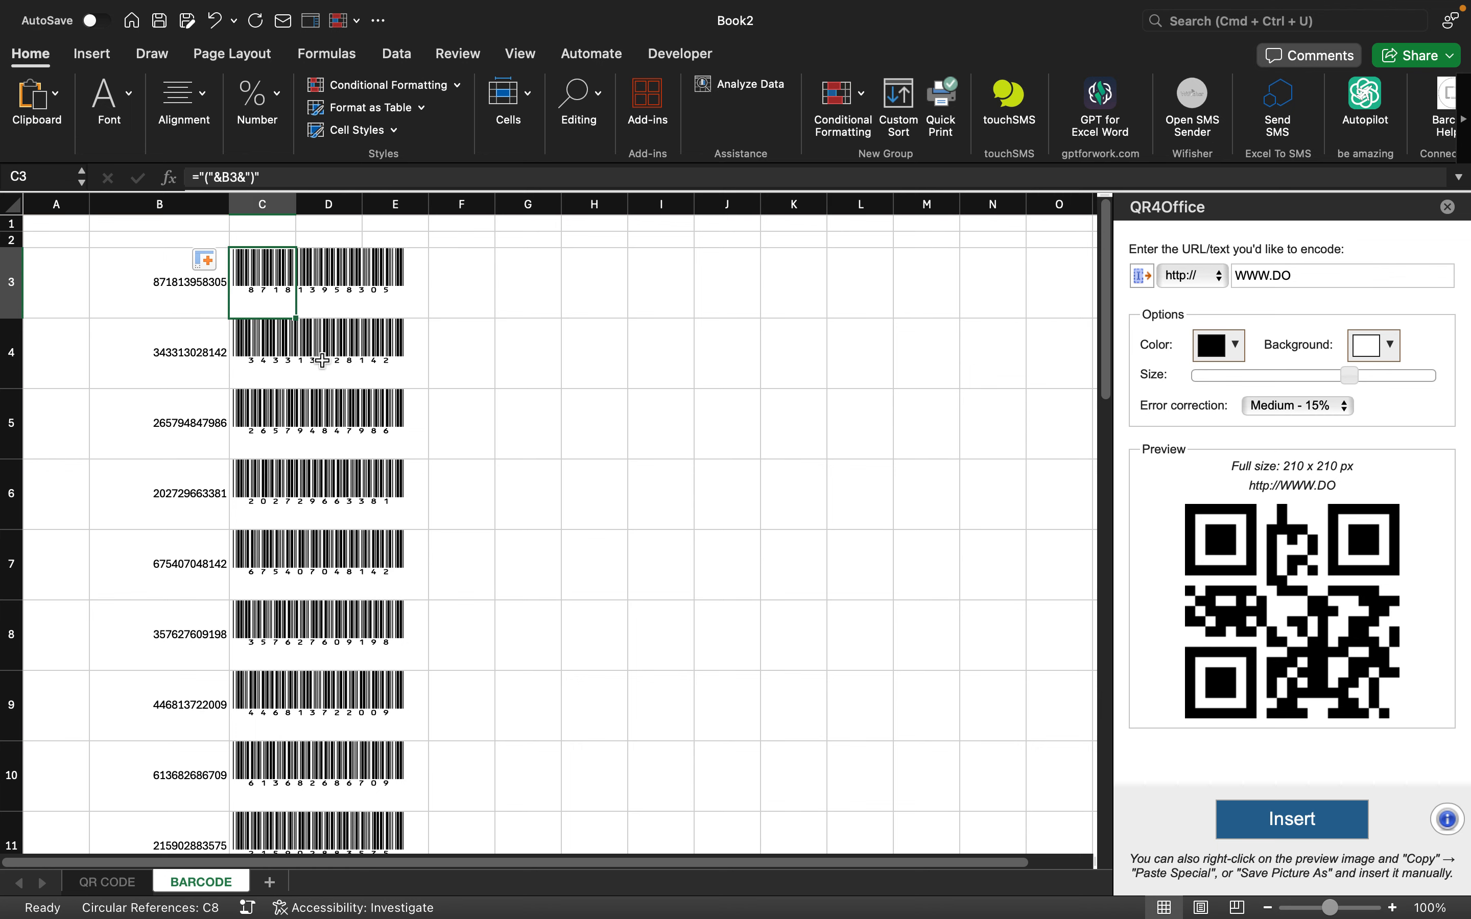
pyautogui.press('Down')
pyautogui.press('Down')
pyautogui.press('Down')
pyautogui.press('Down')
pyautogui.press('Up')
pyautogui.press('Up')
pyautogui.press('Up')
pyautogui.press('Up')
pyautogui.press('Up')
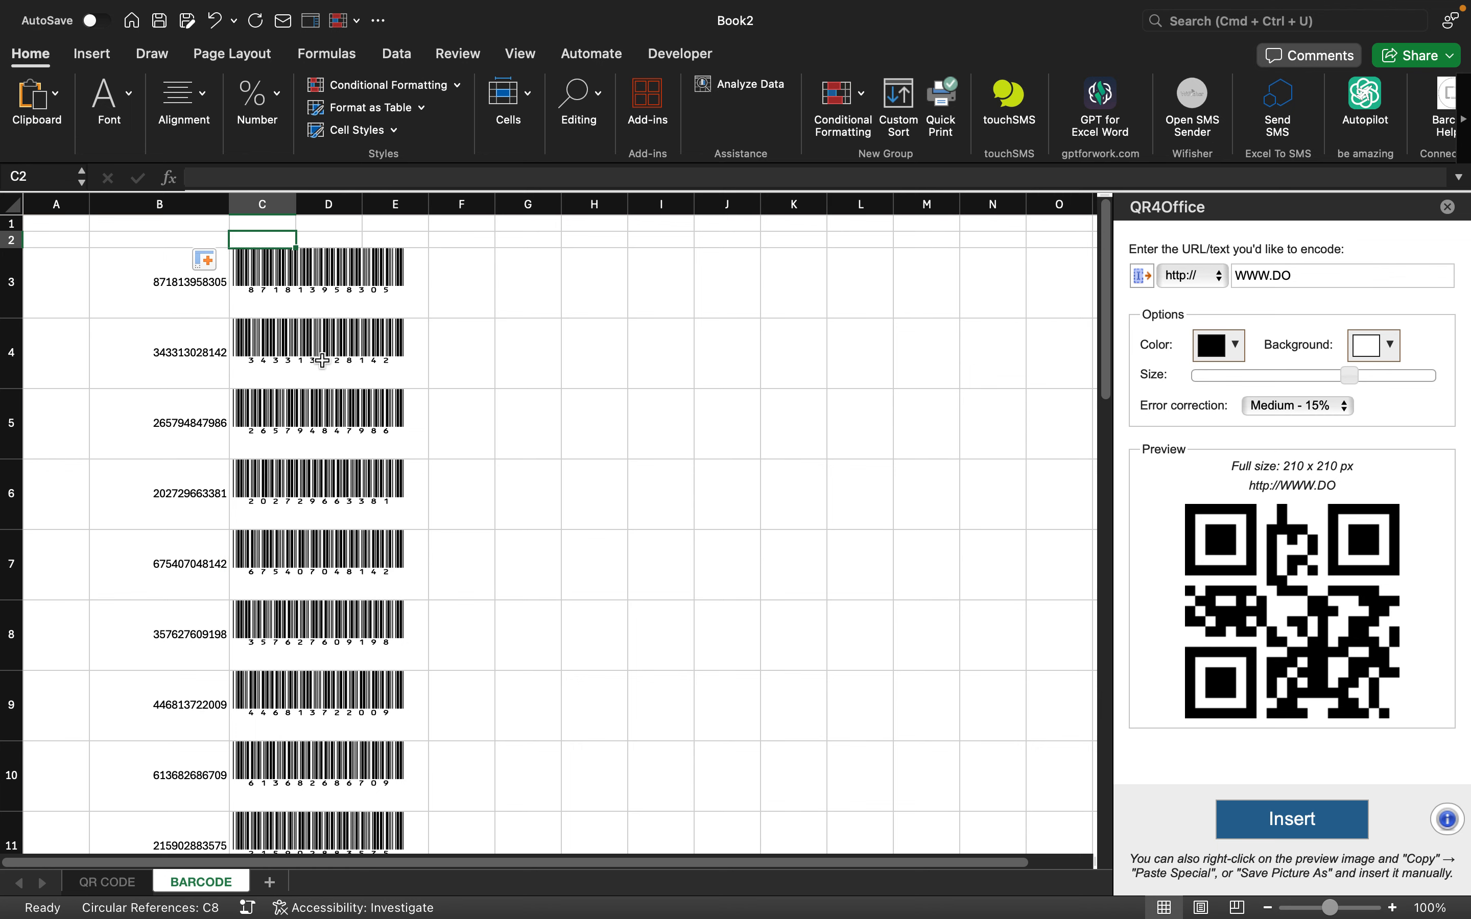
# - Enter the note "UPC 12 DIGITS TO RESITER YOUR PRODUCT ON GOOGLE" in cell G3 of the BARCODE sheet
pyautogui.press('Down')
pyautogui.press('Down')
pyautogui.press('Right')
pyautogui.press('Right')
pyautogui.press('Right')
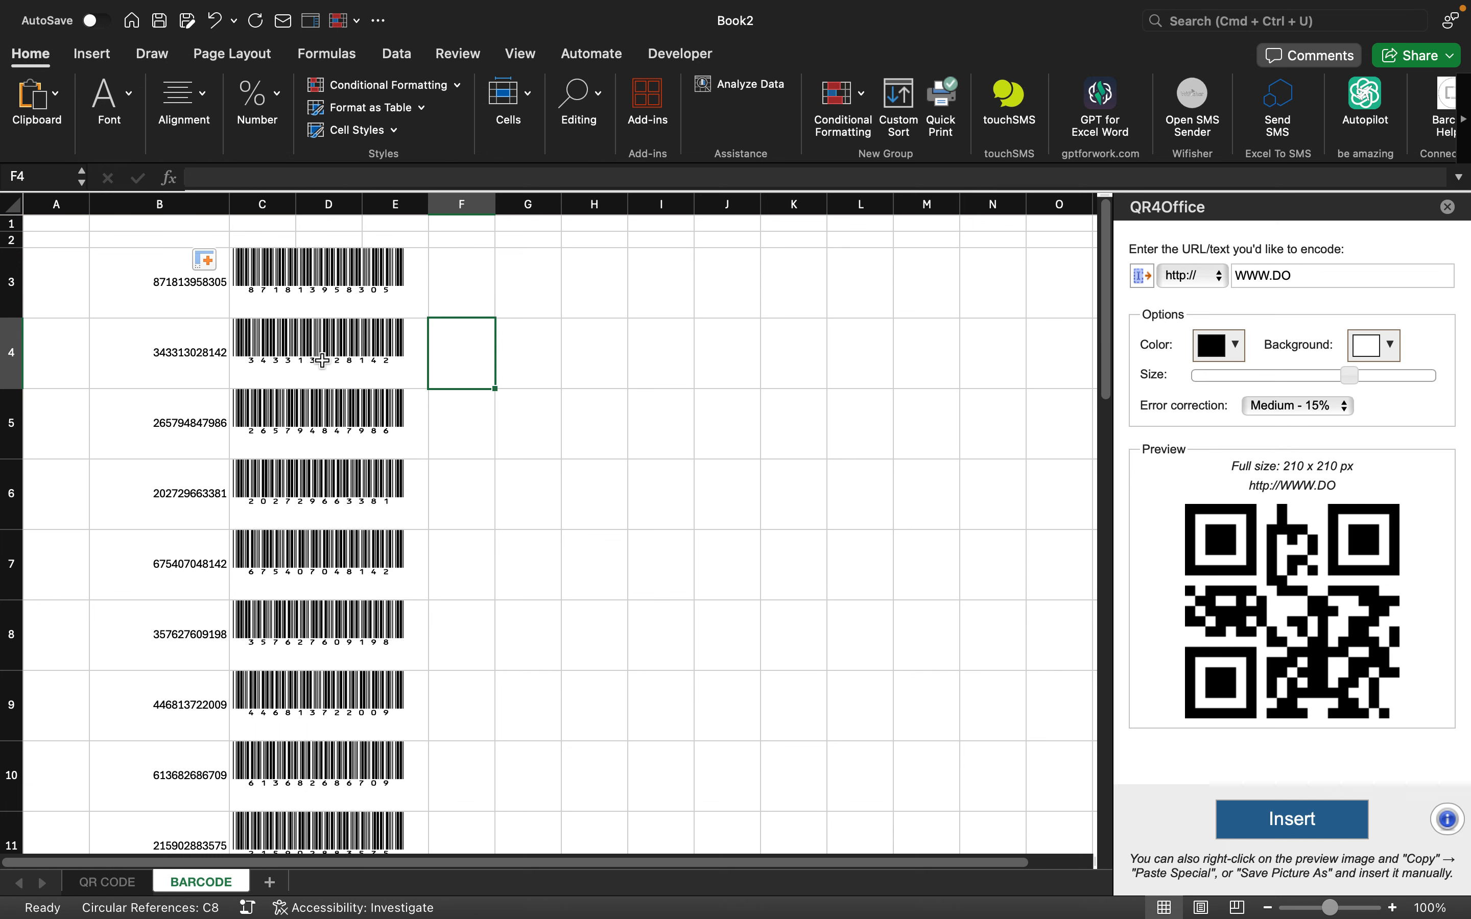
pyautogui.press('Up')
pyautogui.press('Right')
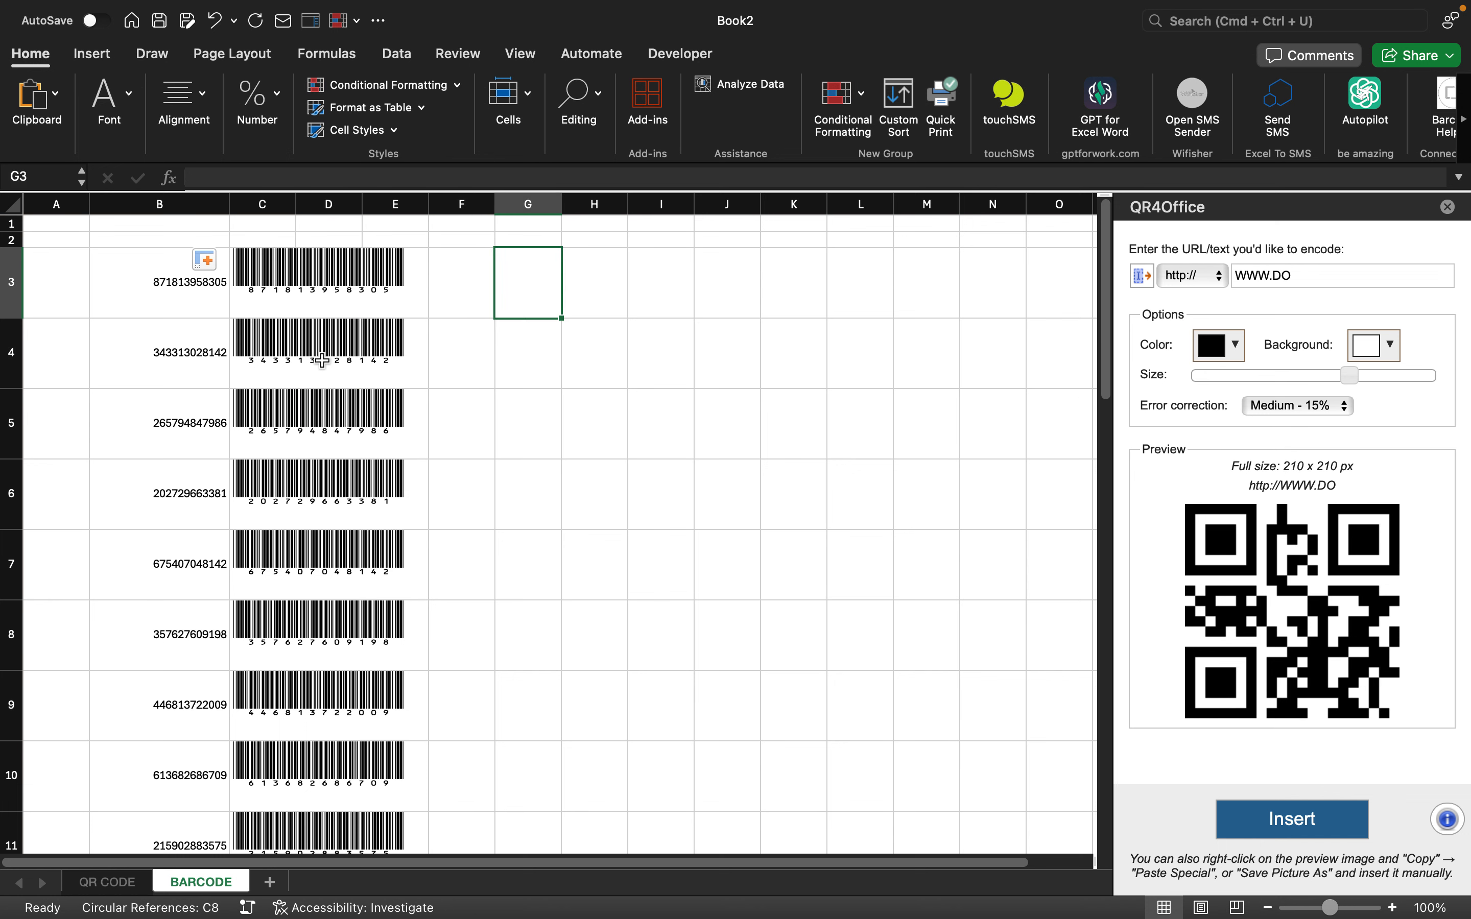
pyautogui.write('UPC 12 D')
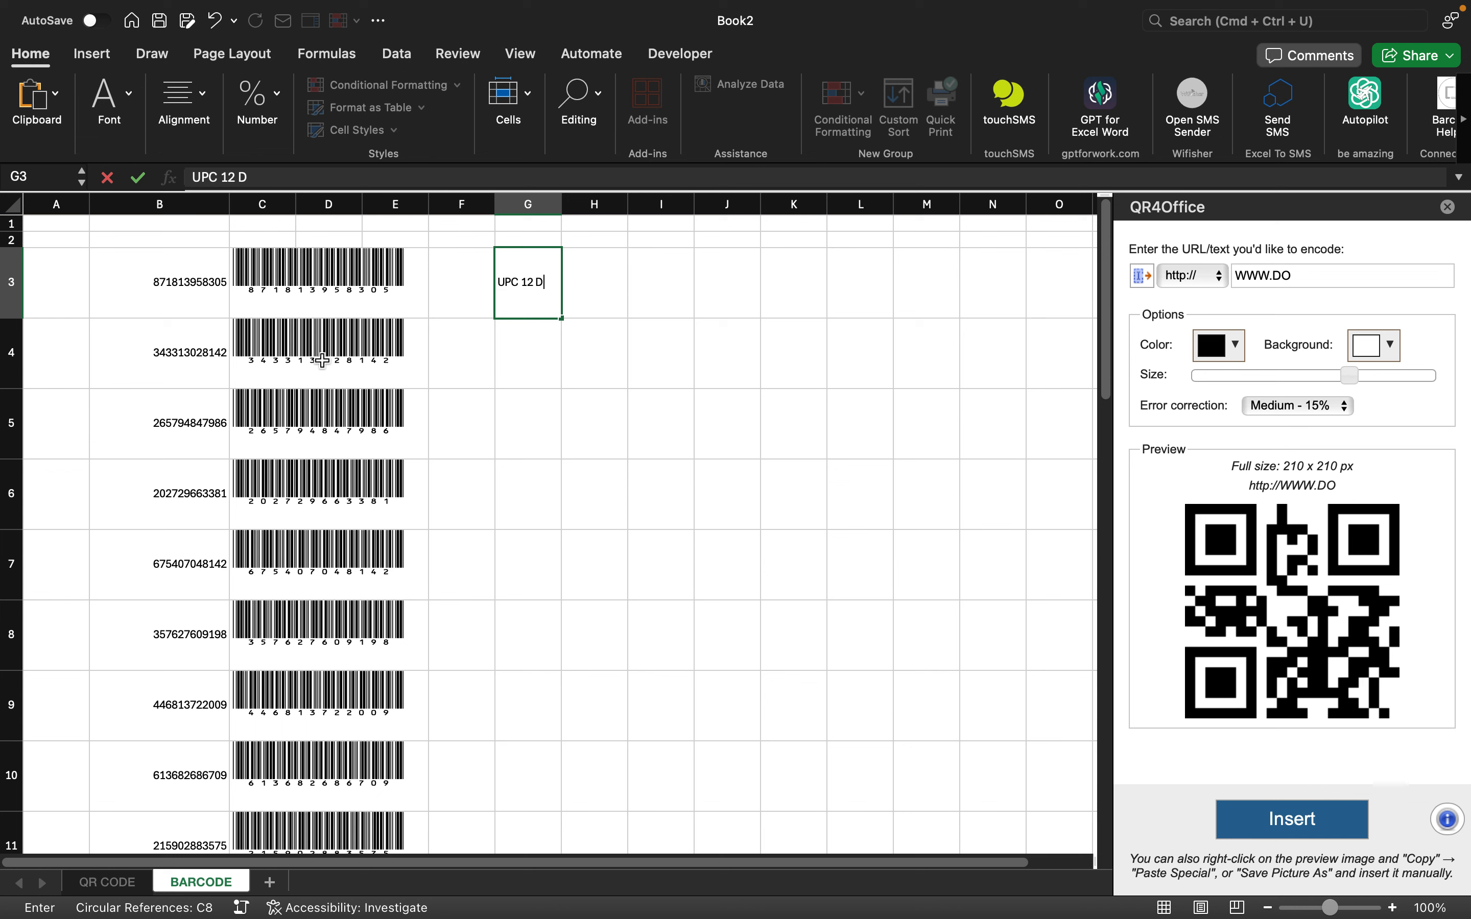
pyautogui.write('IGITS')
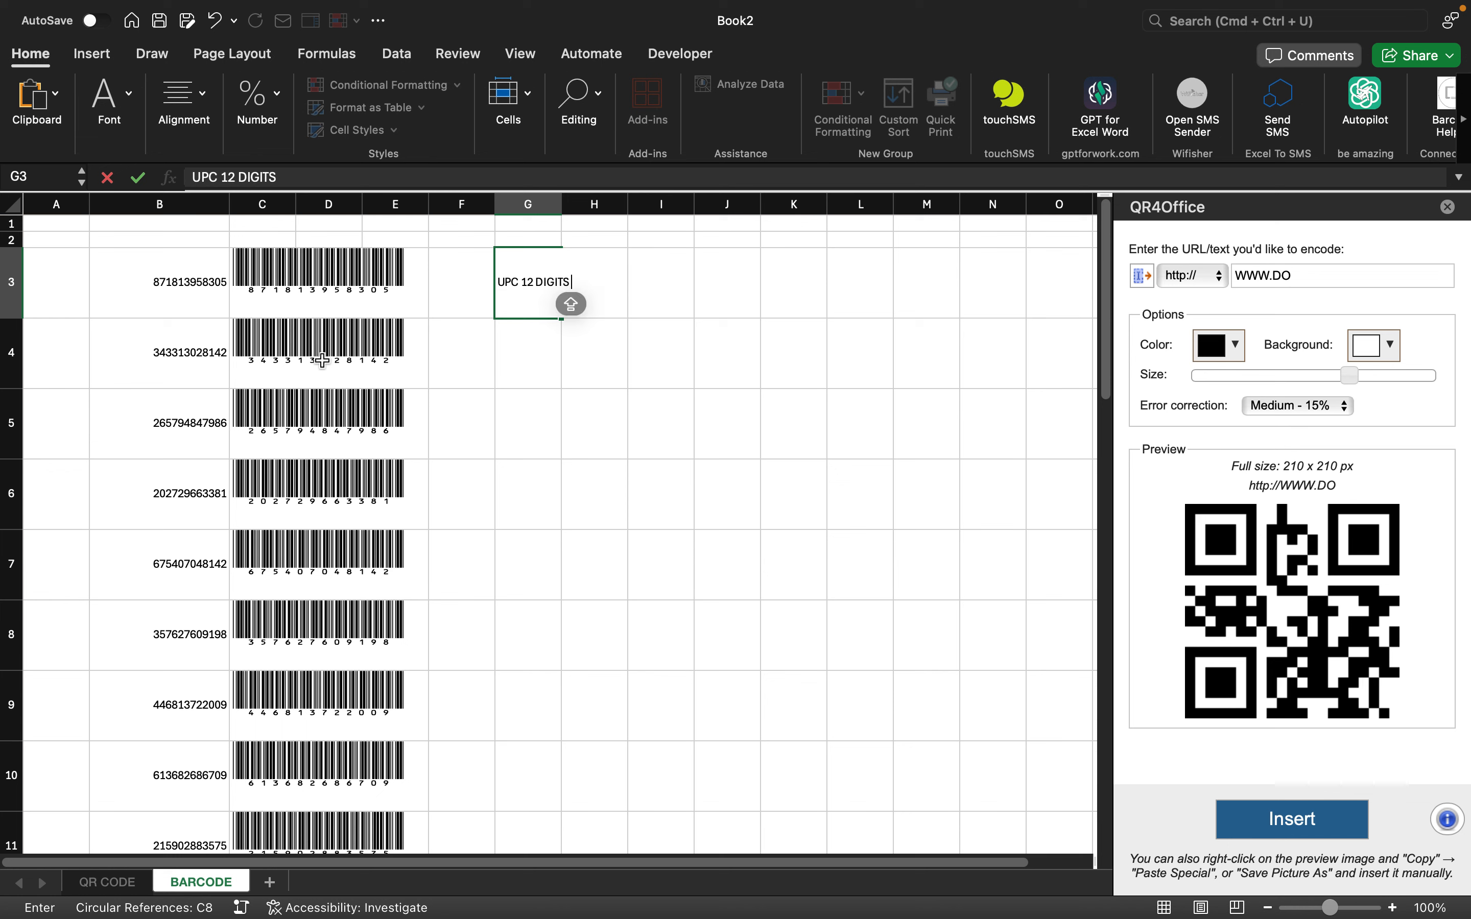
pyautogui.write(' TO RESITER YOU')
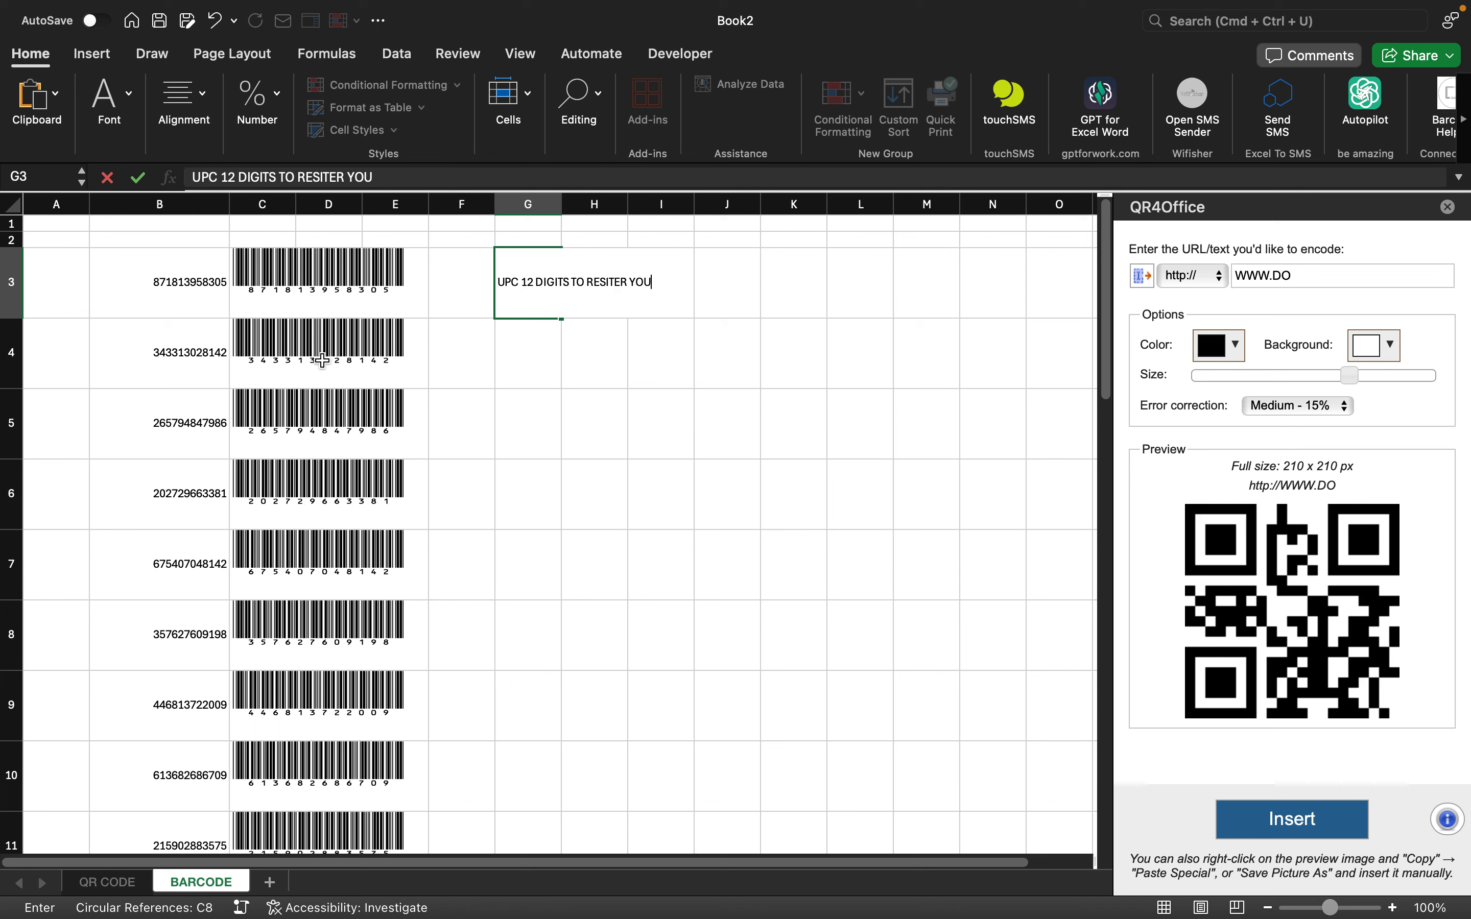
pyautogui.write('R PRODUCT ON GOOGLE')
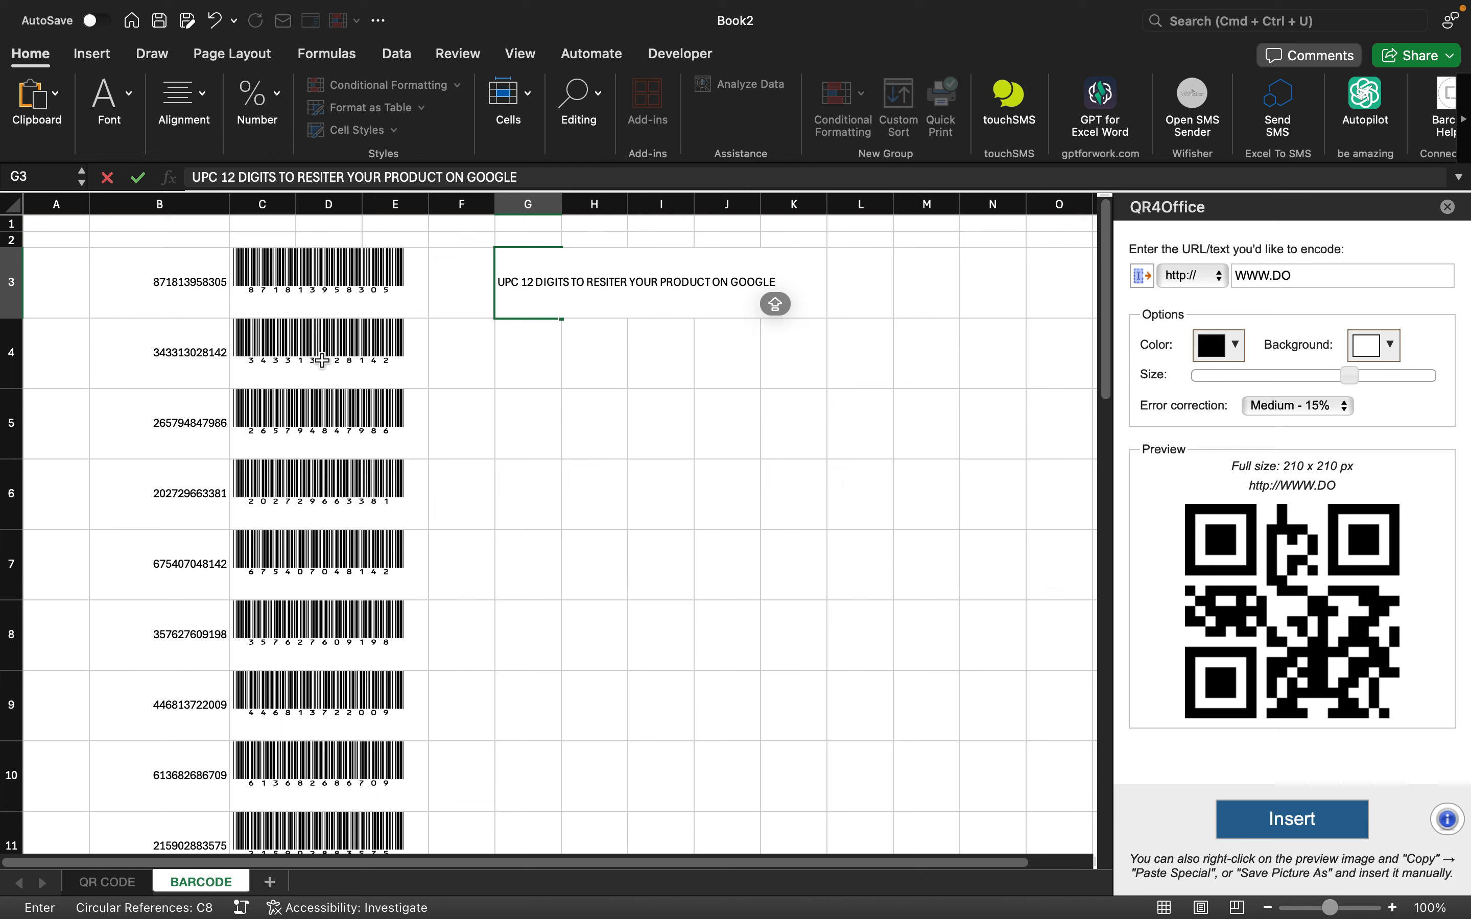
pyautogui.press('Return')
pyautogui.press('Up')
pyautogui.press('Up')
pyautogui.press('Down')
pyautogui.press('Down')
pyautogui.press('Up')
pyautogui.press('Down')
pyautogui.press('Up')
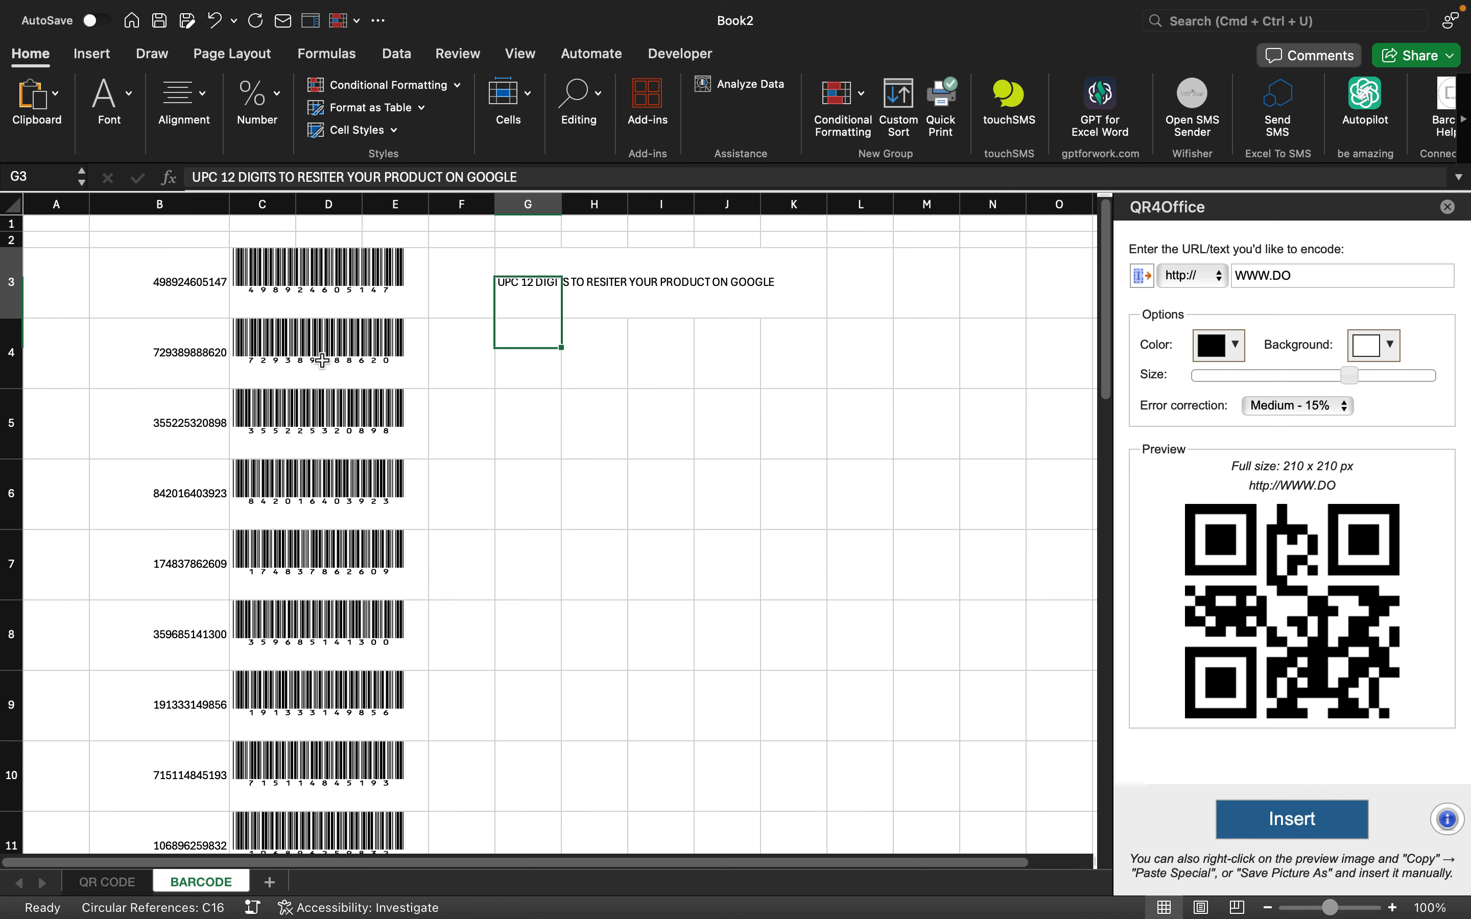
pyautogui.press('Down')
pyautogui.press('Down')
pyautogui.press('Up')
pyautogui.press('Up')
pyautogui.press('Up')
pyautogui.press('Up')
pyautogui.press('Down')
pyautogui.press('Down')
pyautogui.press('Down')
pyautogui.press('Up')
pyautogui.press('Up')
pyautogui.press('Down')
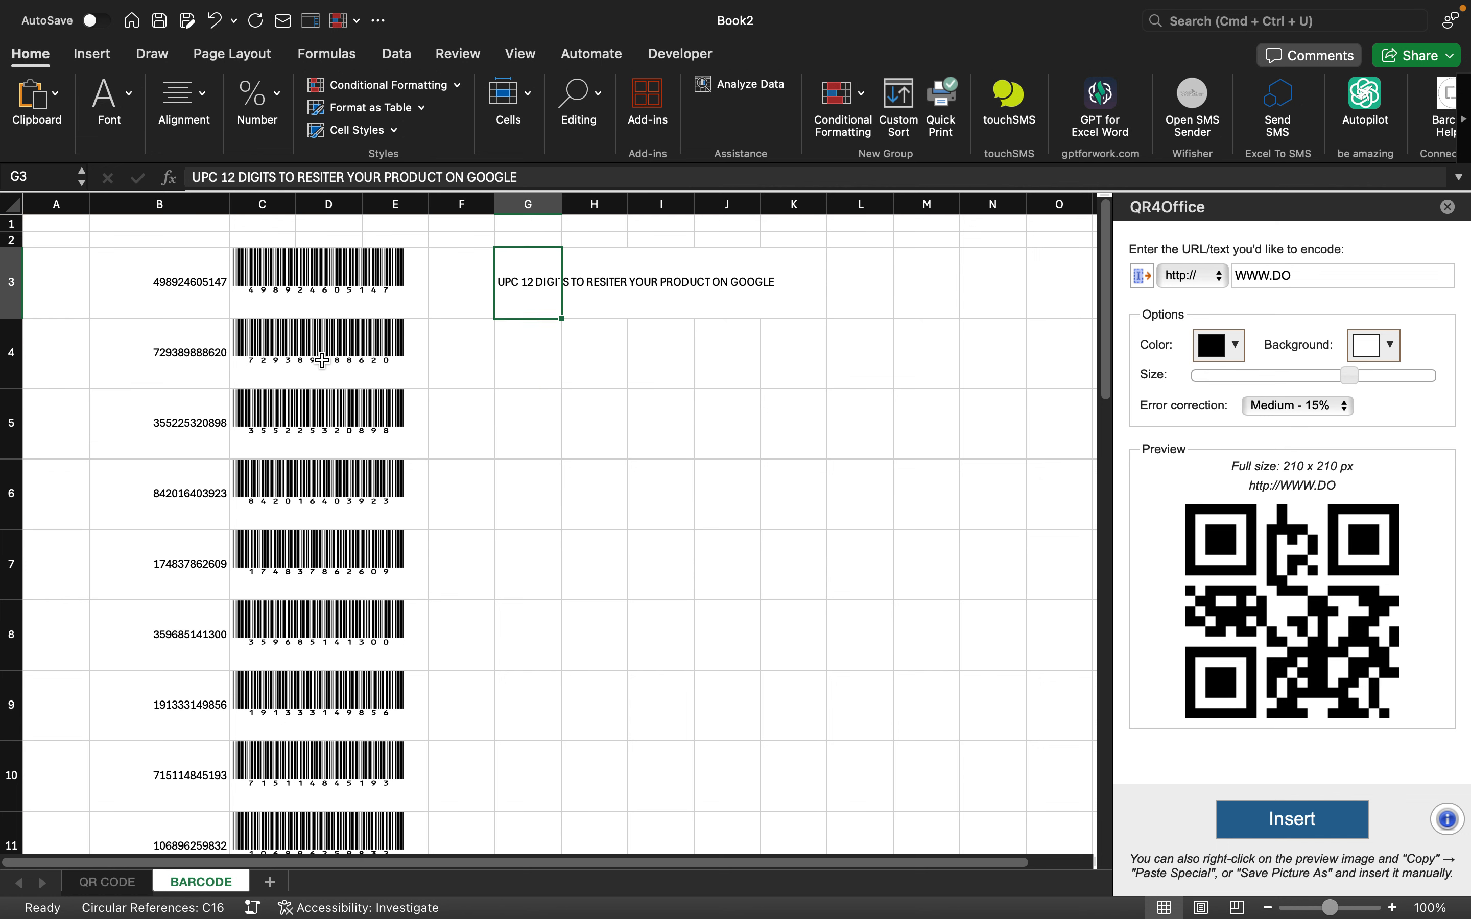
pyautogui.press('Left')
pyautogui.press('Left')
pyautogui.press('Left')
pyautogui.press('Left')
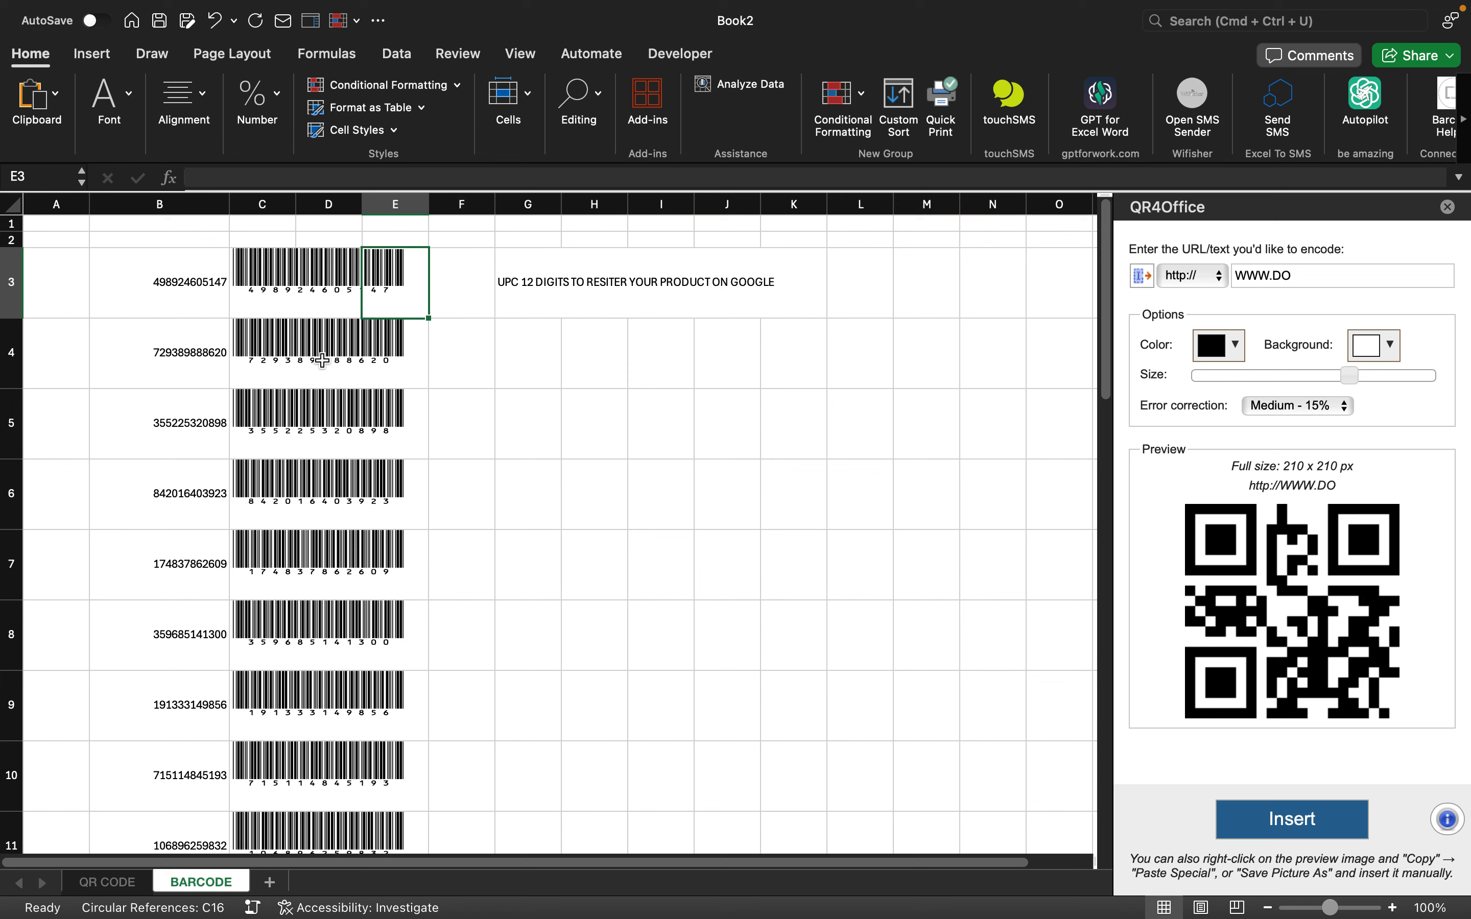
pyautogui.press('Right')
pyautogui.press('Right')
pyautogui.press('Right')
pyautogui.press('Right')
pyautogui.press('Right')
pyautogui.press('Right')
pyautogui.press('Right')
pyautogui.press('Right')
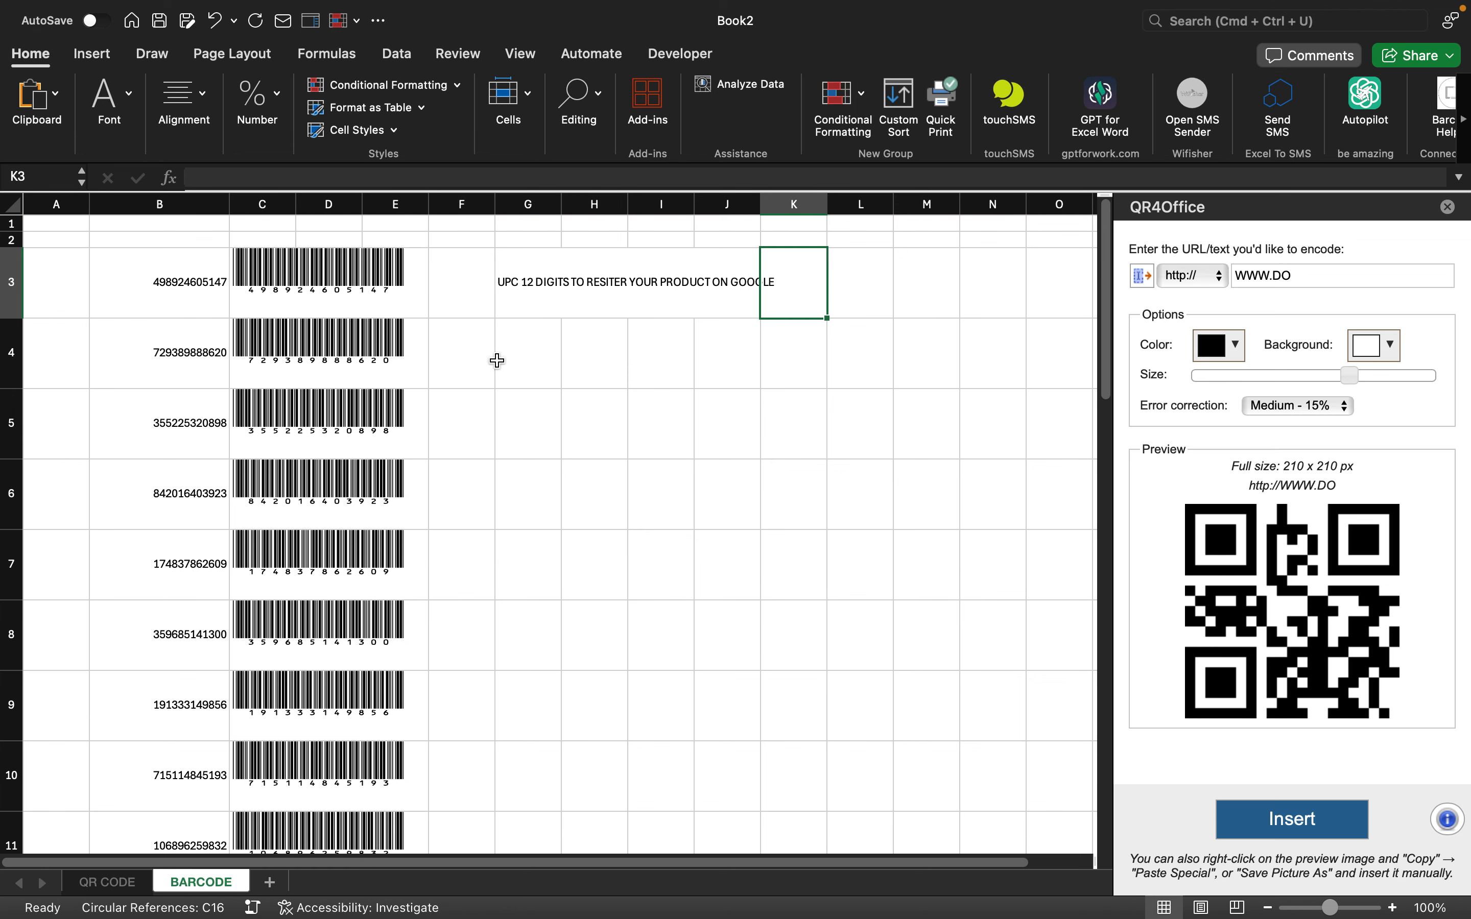
# - Add a blank worksheet after the BARCODE sheet and review the QR CODE and BARCODE sheets
pyautogui.click(267, 883)
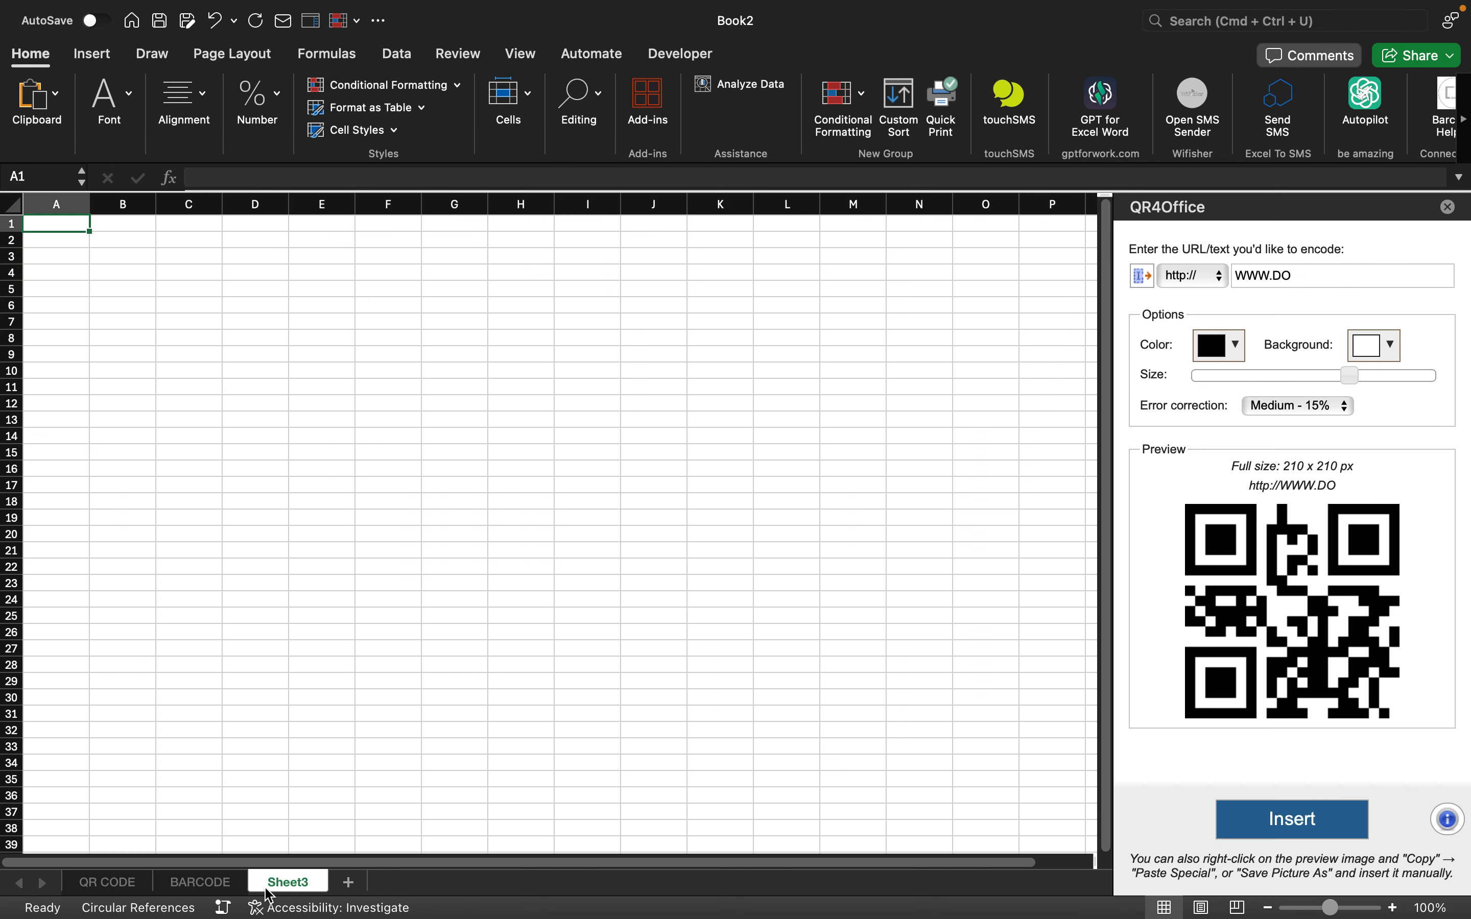
pyautogui.click(183, 885)
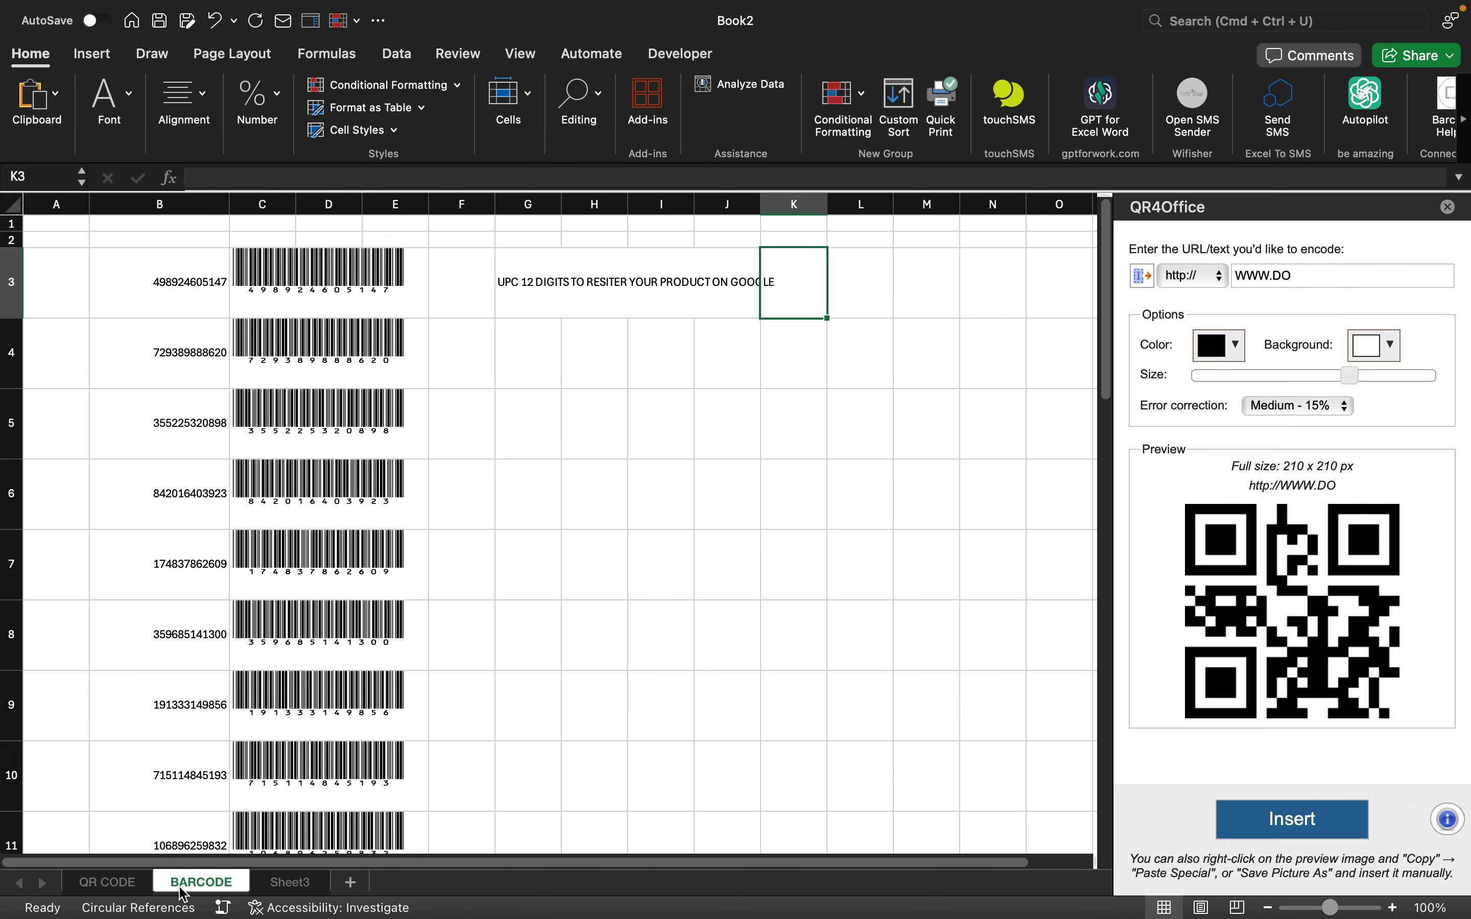
pyautogui.click(109, 885)
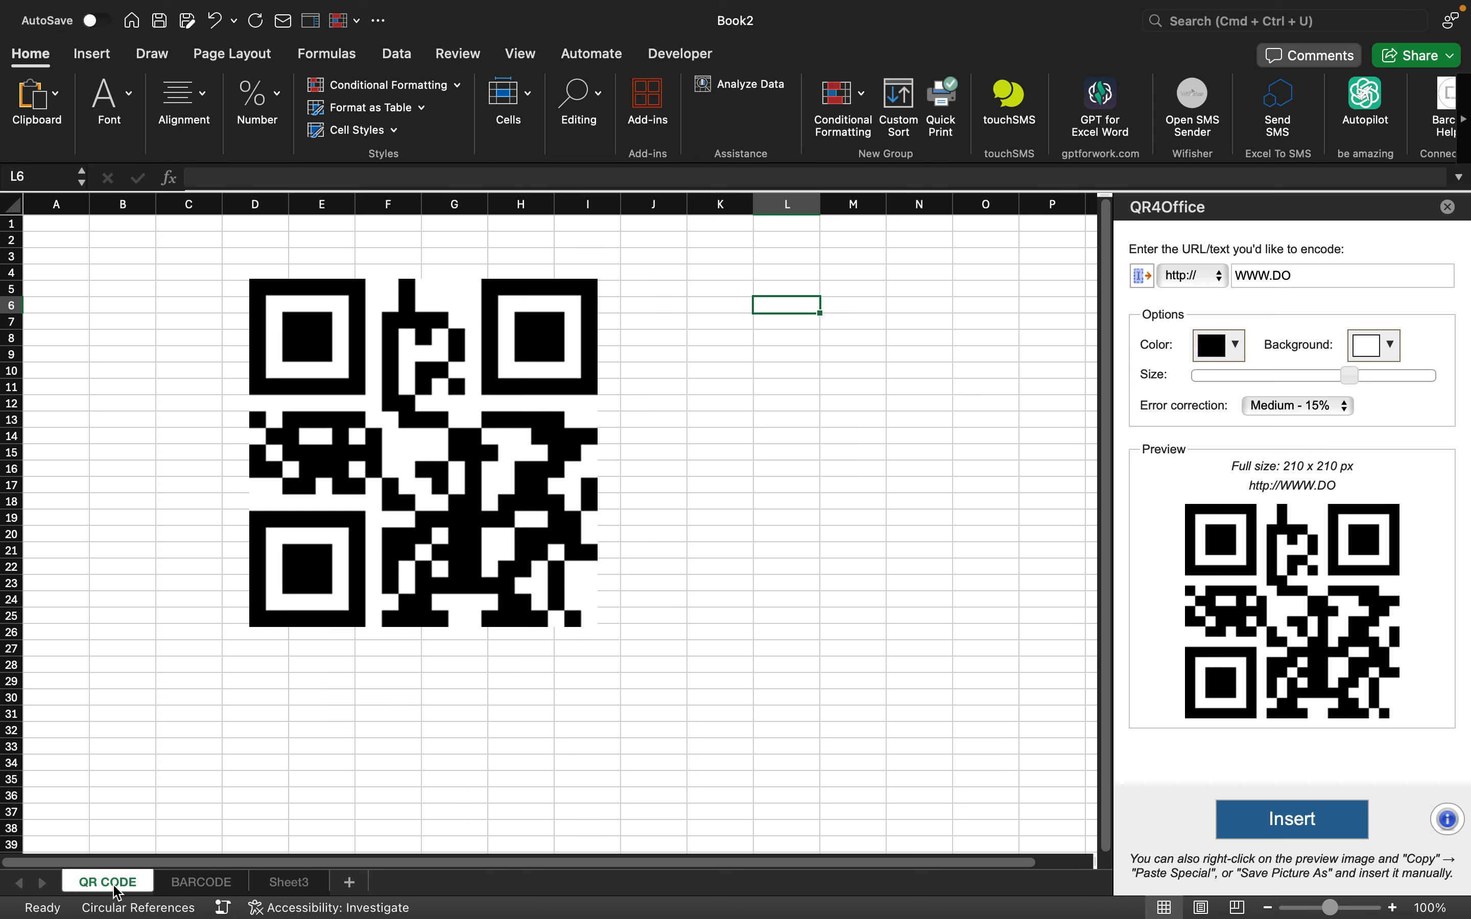
pyautogui.click(207, 883)
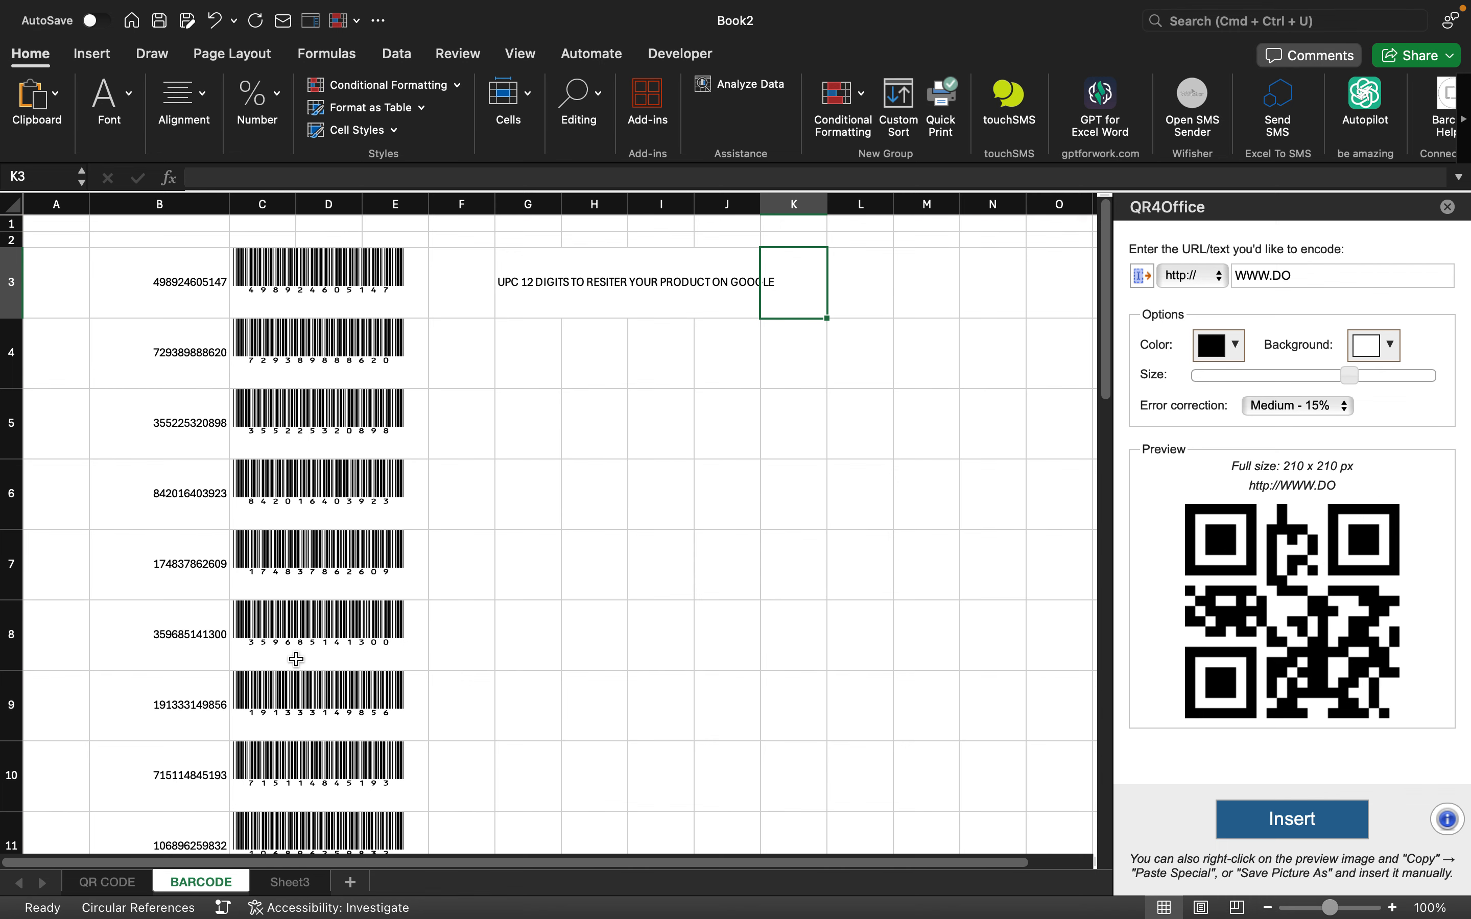
pyautogui.click(107, 882)
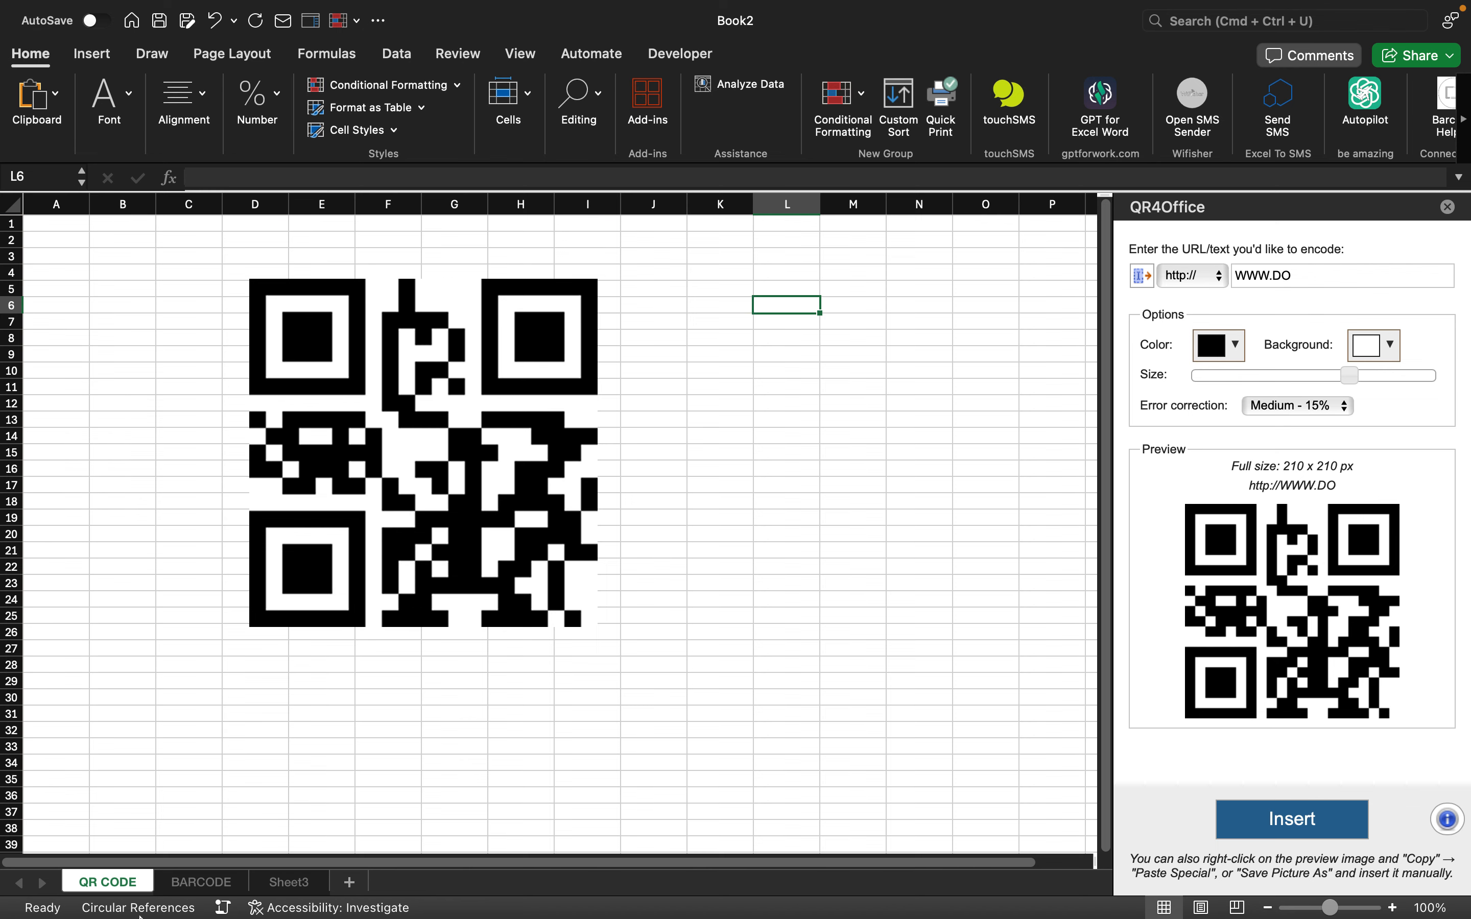
pyautogui.click(190, 884)
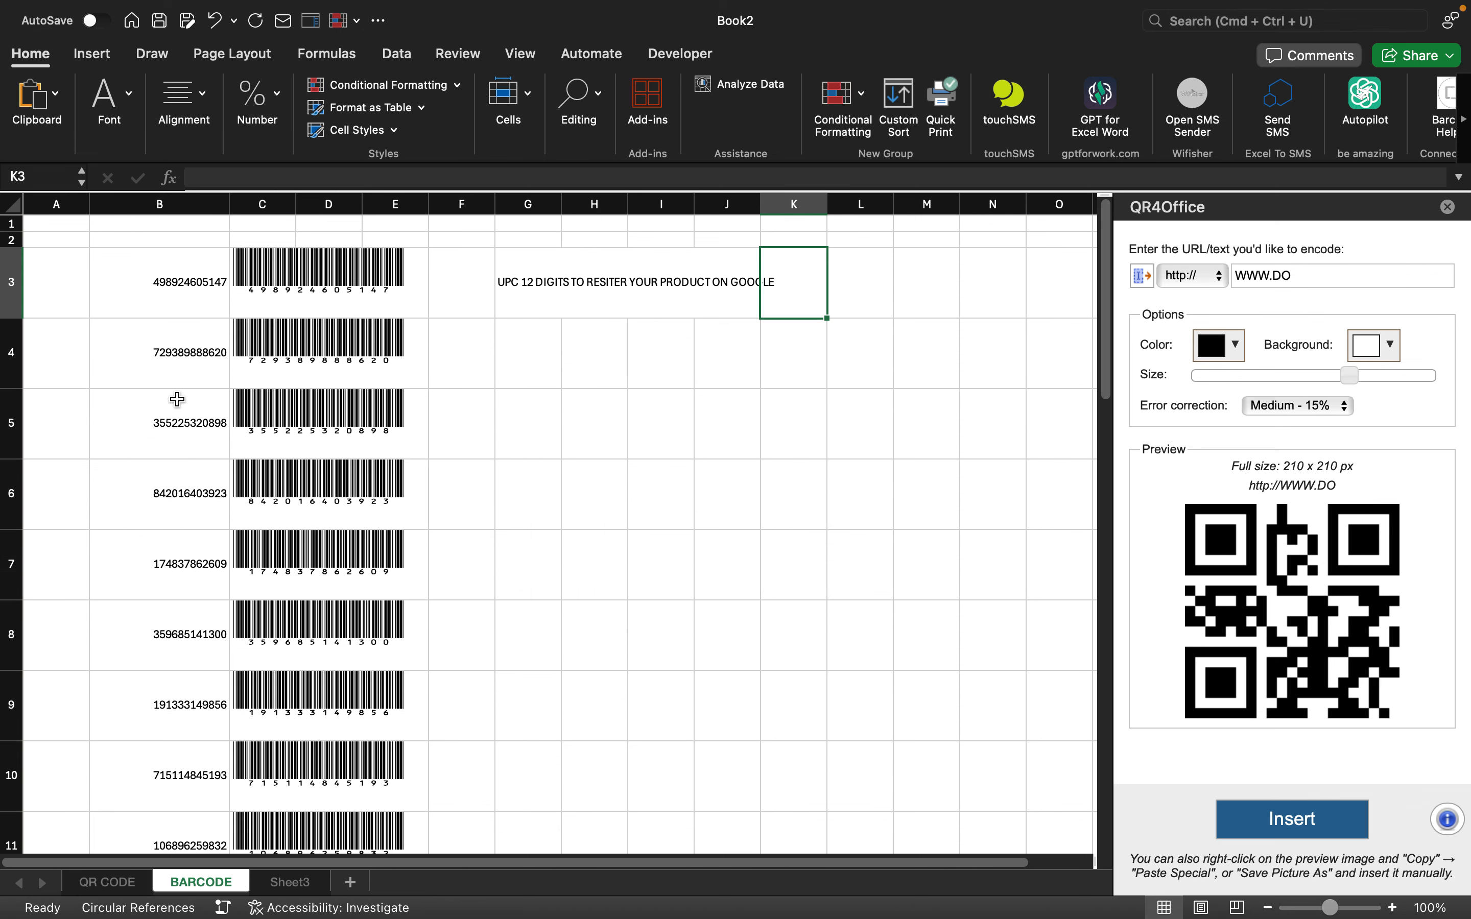
pyautogui.click(84, 61)
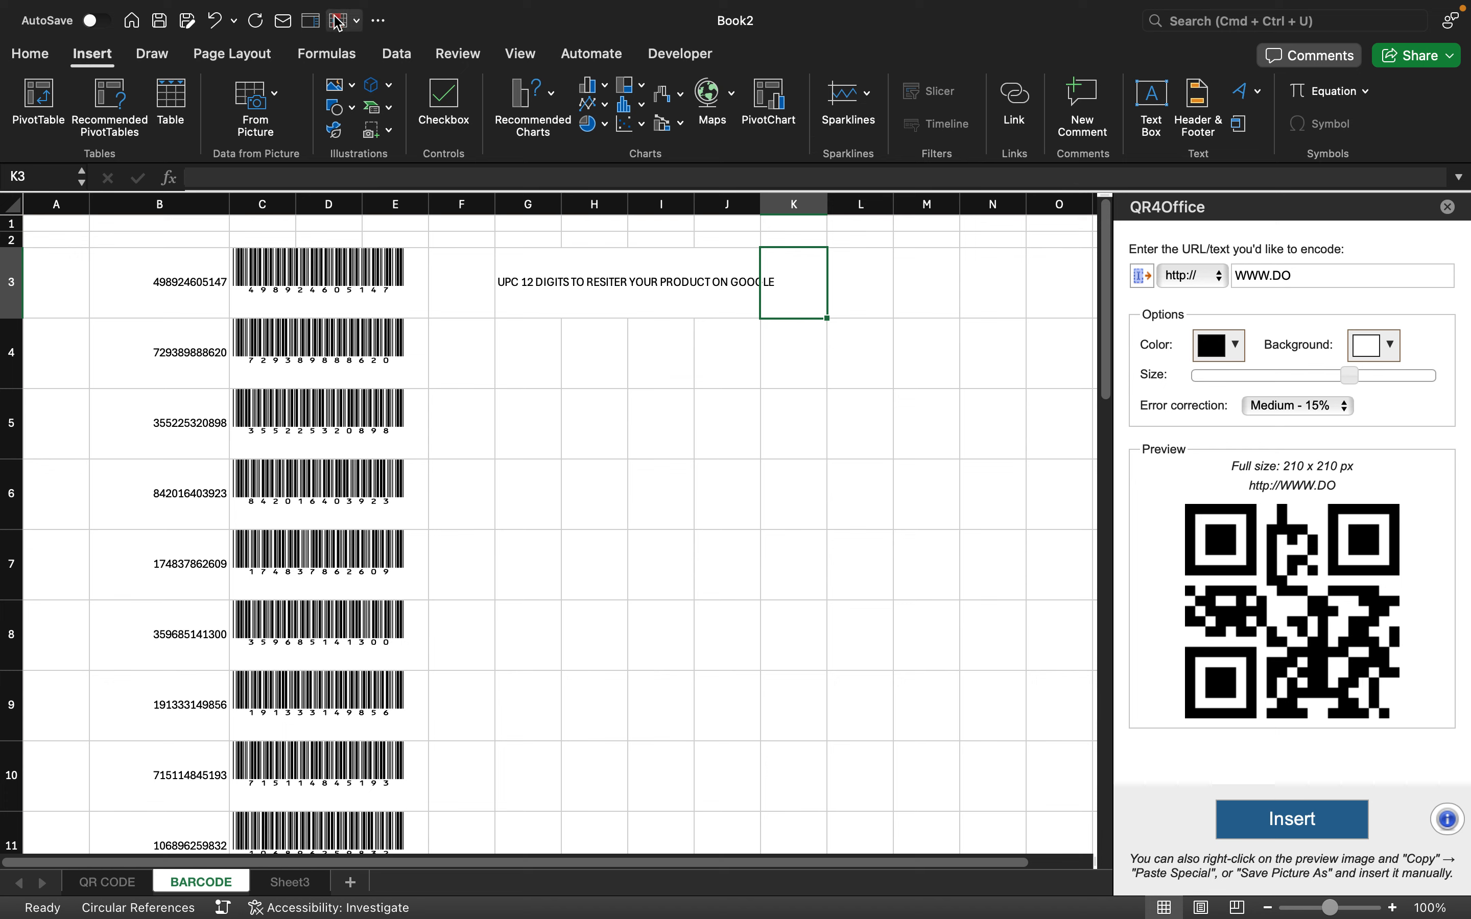
pyautogui.click(675, 59)
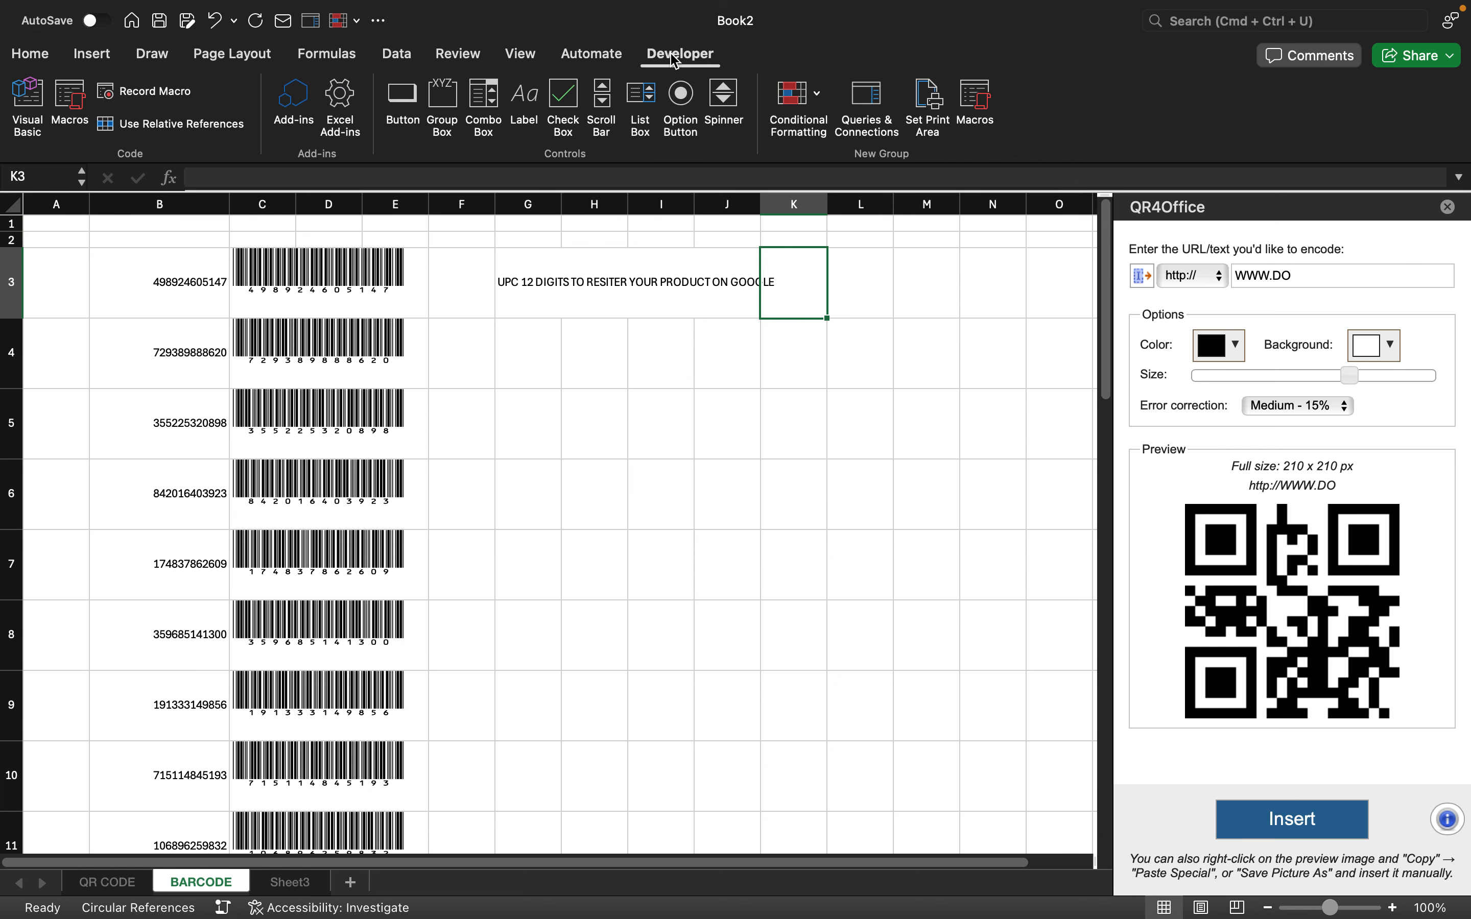
pyautogui.click(592, 56)
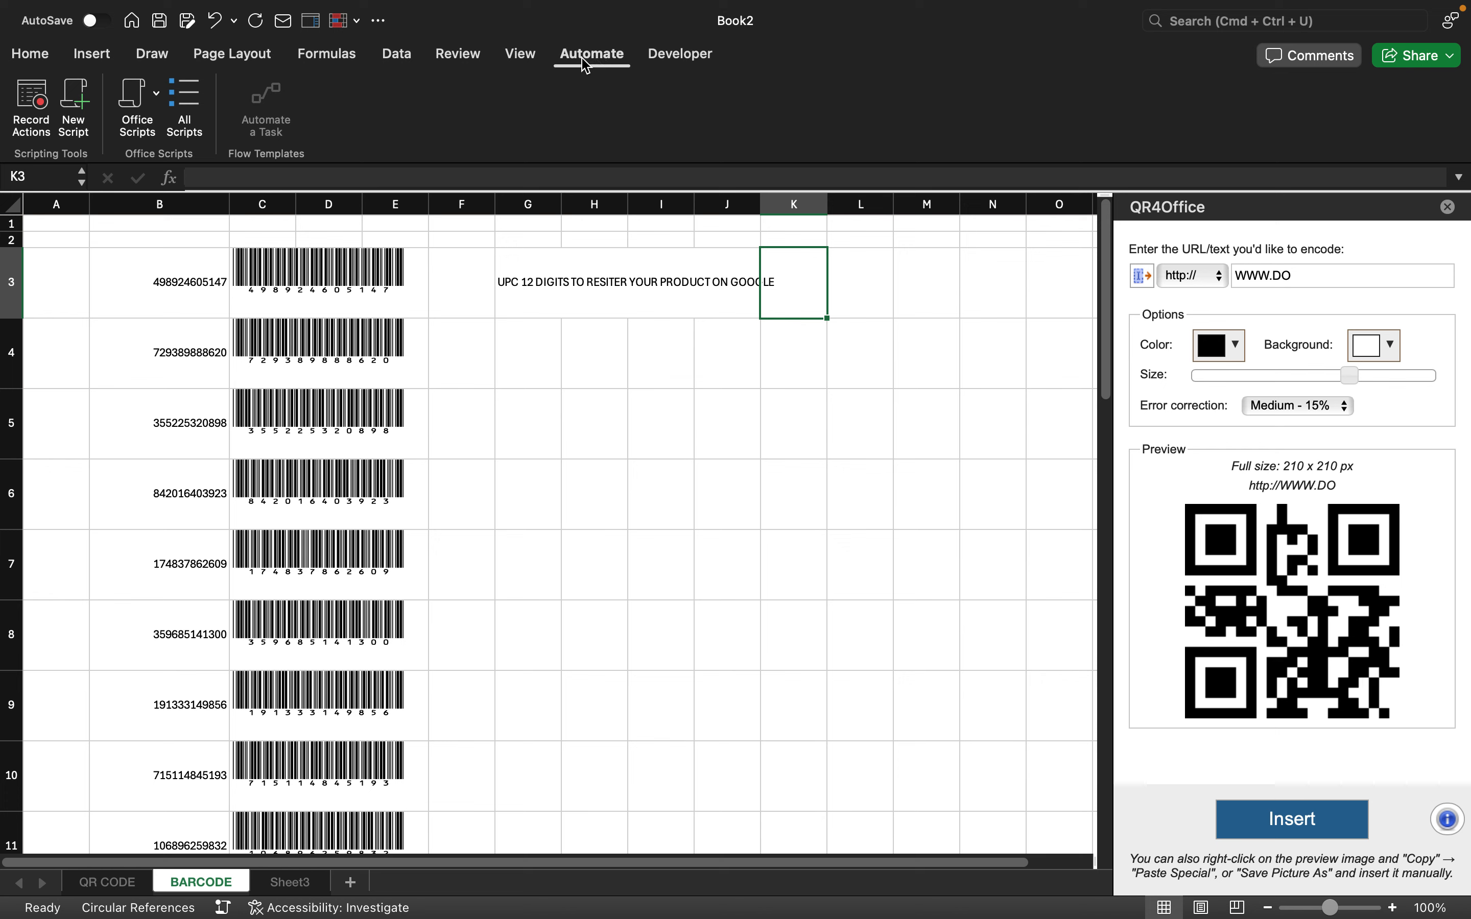
pyautogui.click(519, 66)
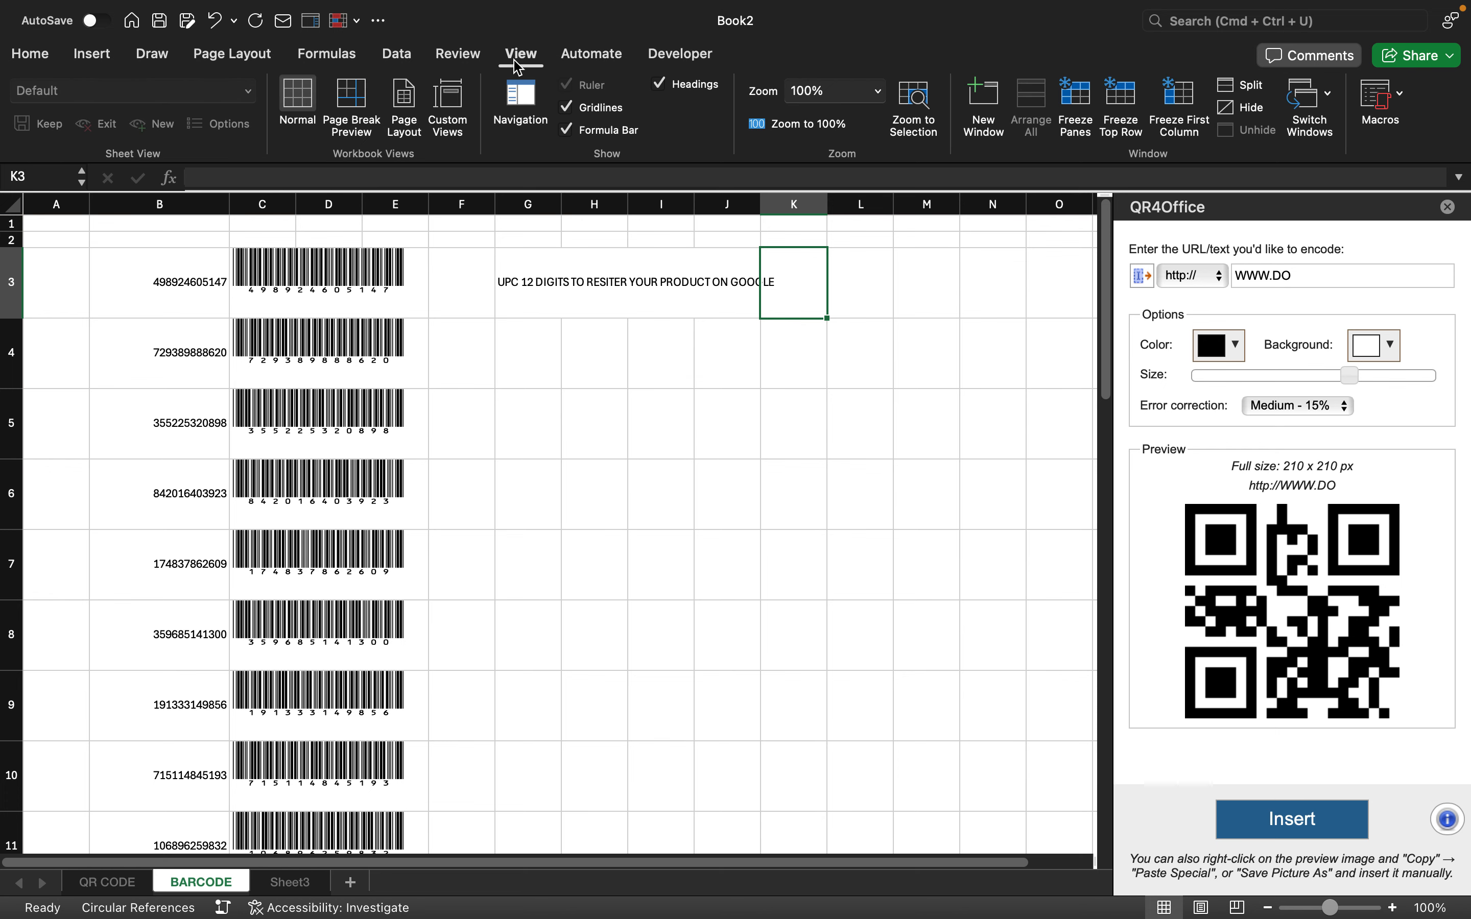
pyautogui.click(454, 68)
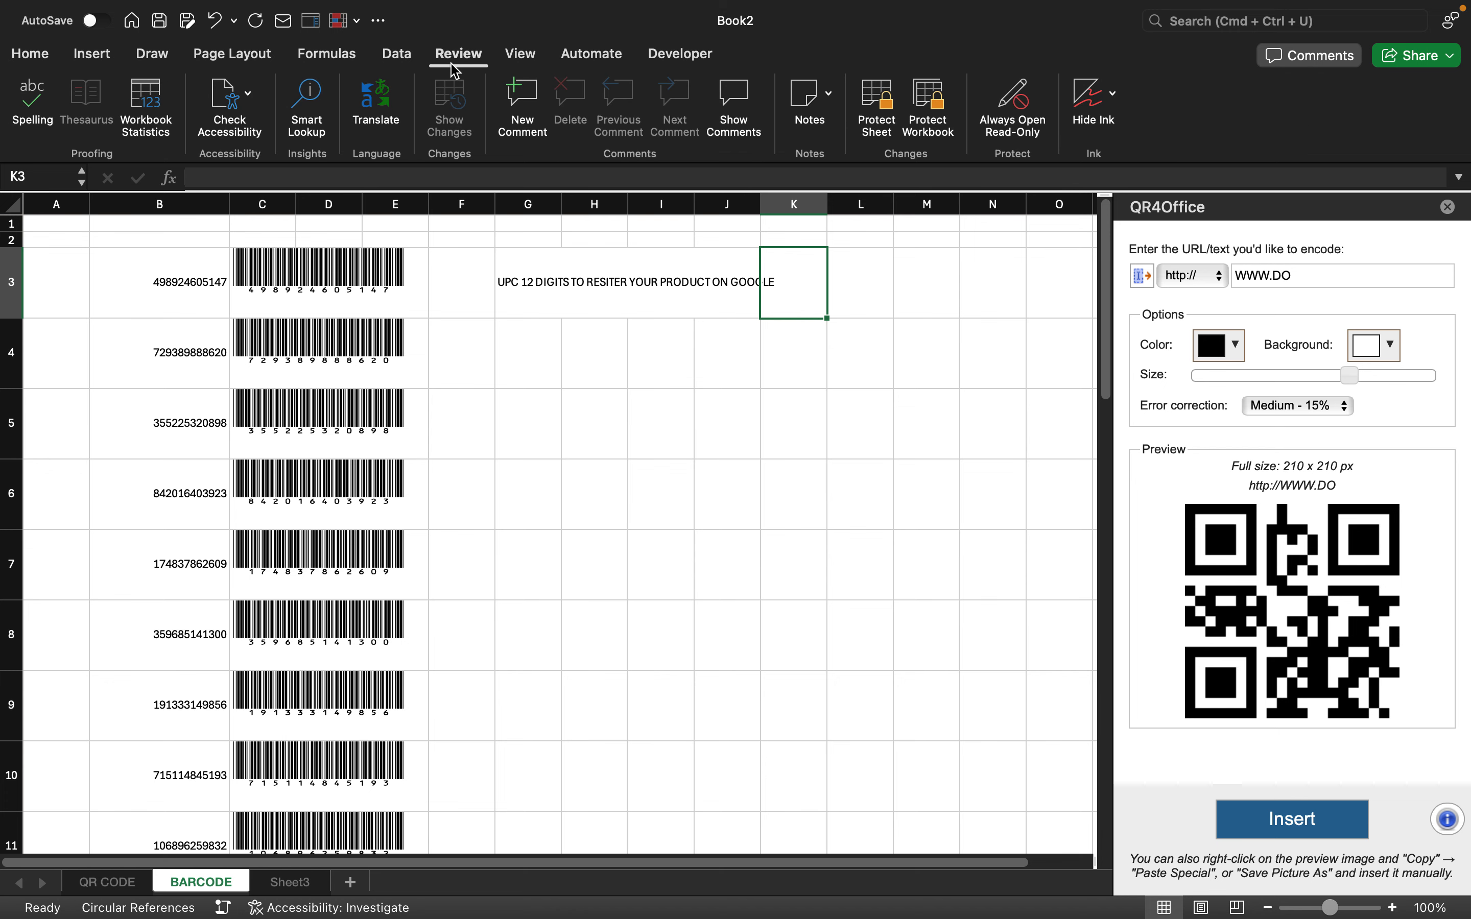
pyautogui.click(396, 67)
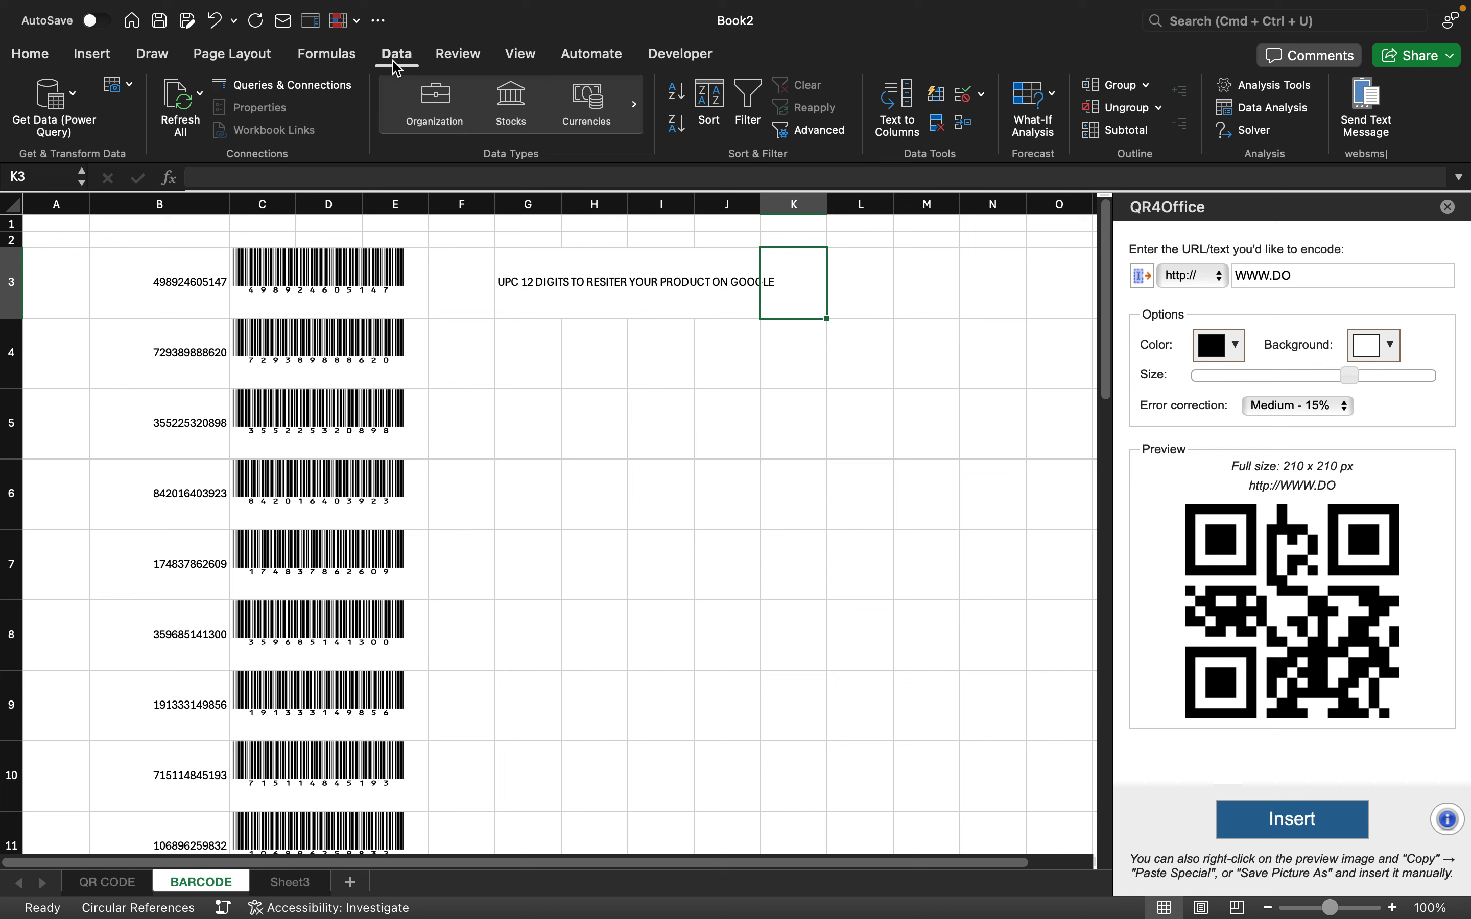
pyautogui.click(327, 64)
pyautogui.click(236, 60)
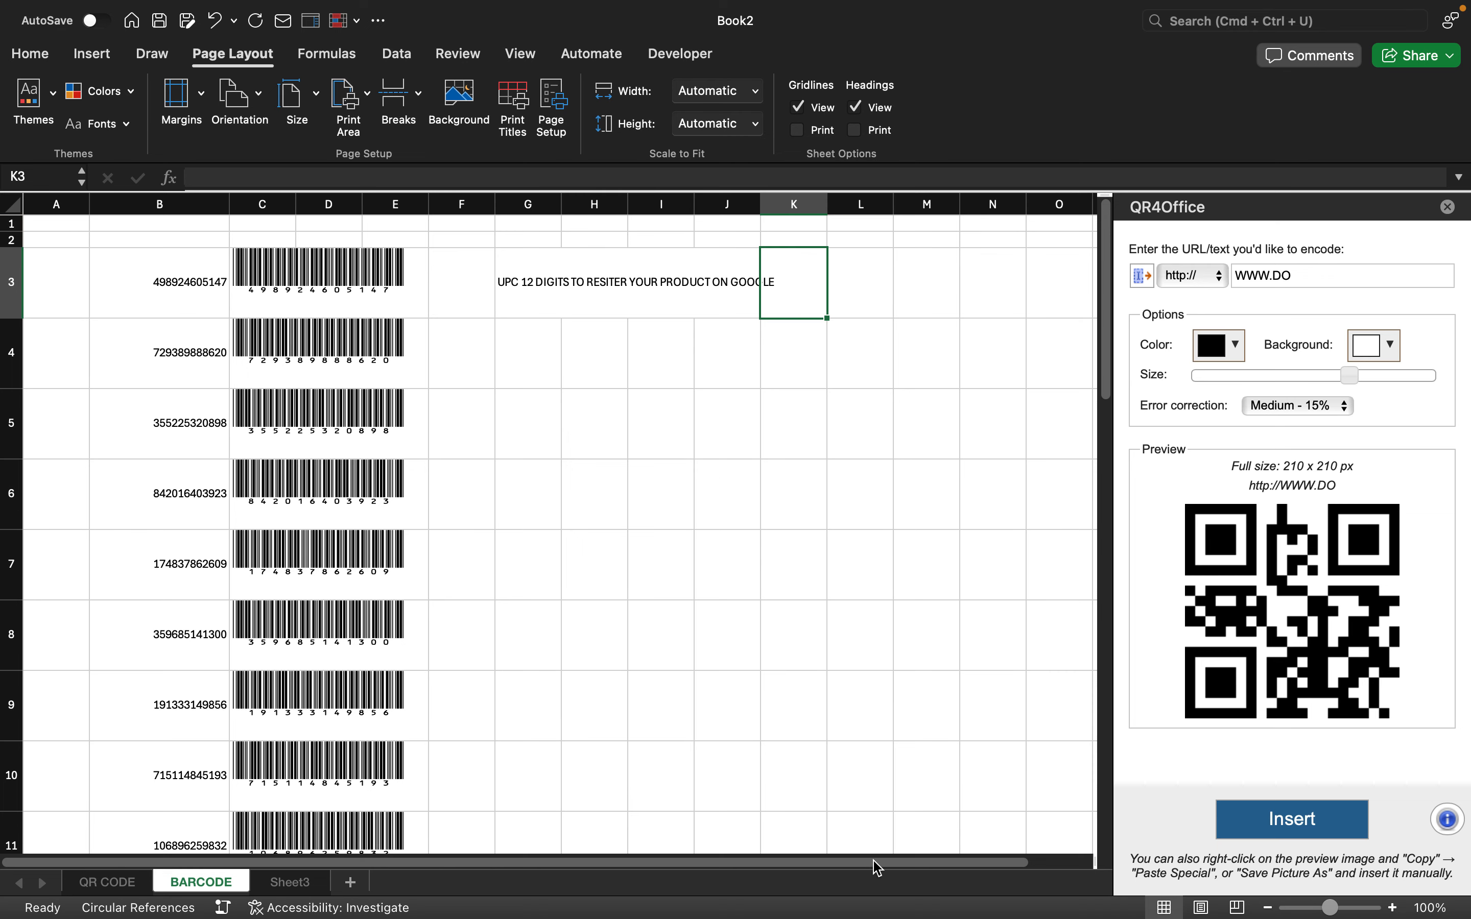
# - Switch to QuickTime Player and play the recent file Screen Recording 2024-09-06 at 07.12.15.mov
pyautogui.moveTo(1352, 914)
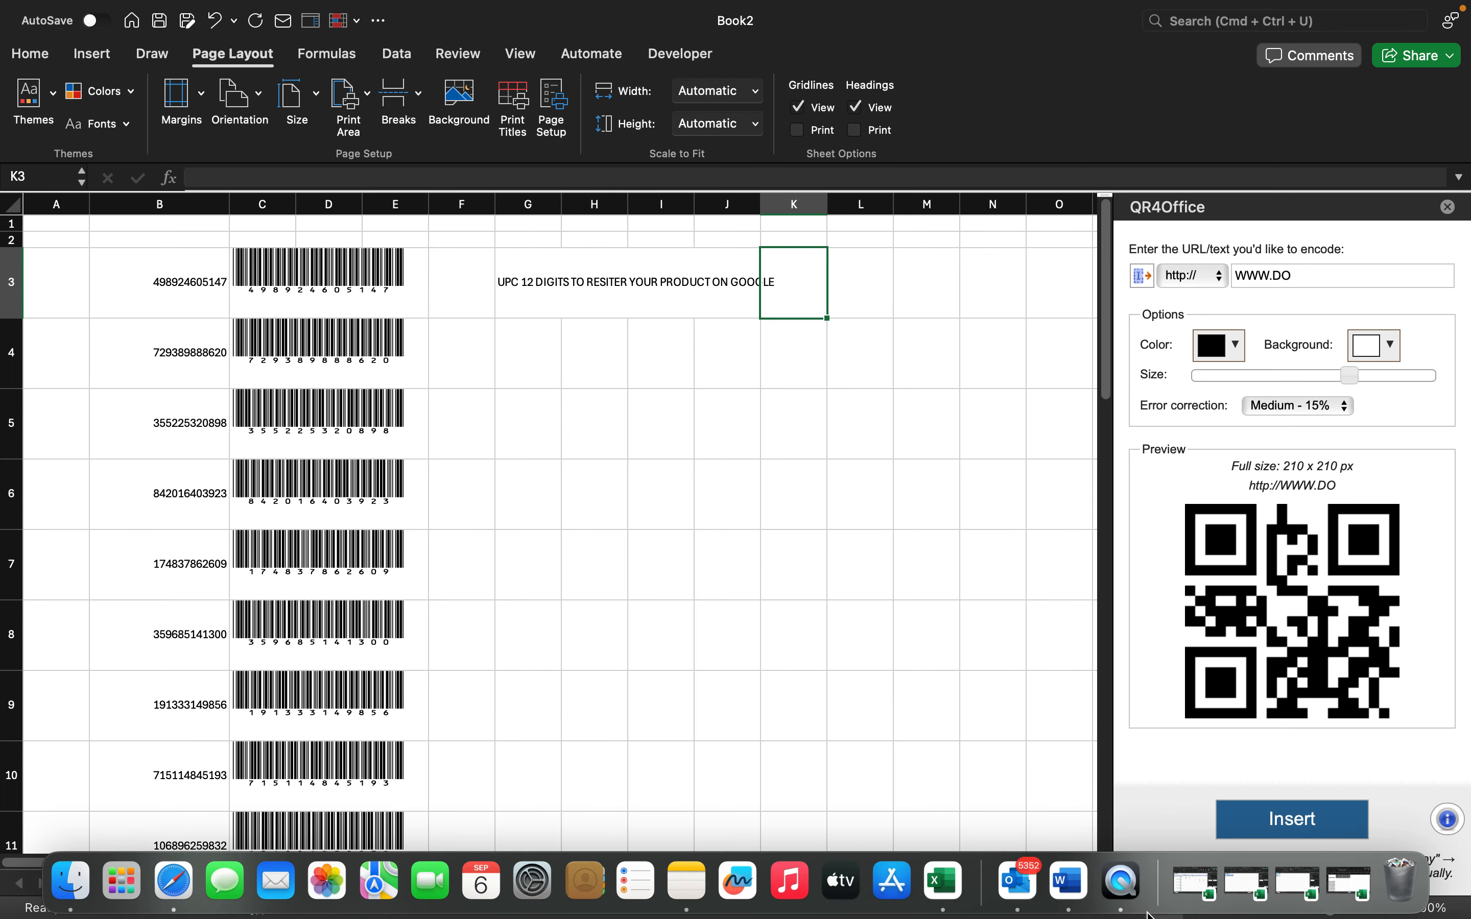
pyautogui.click(1121, 880)
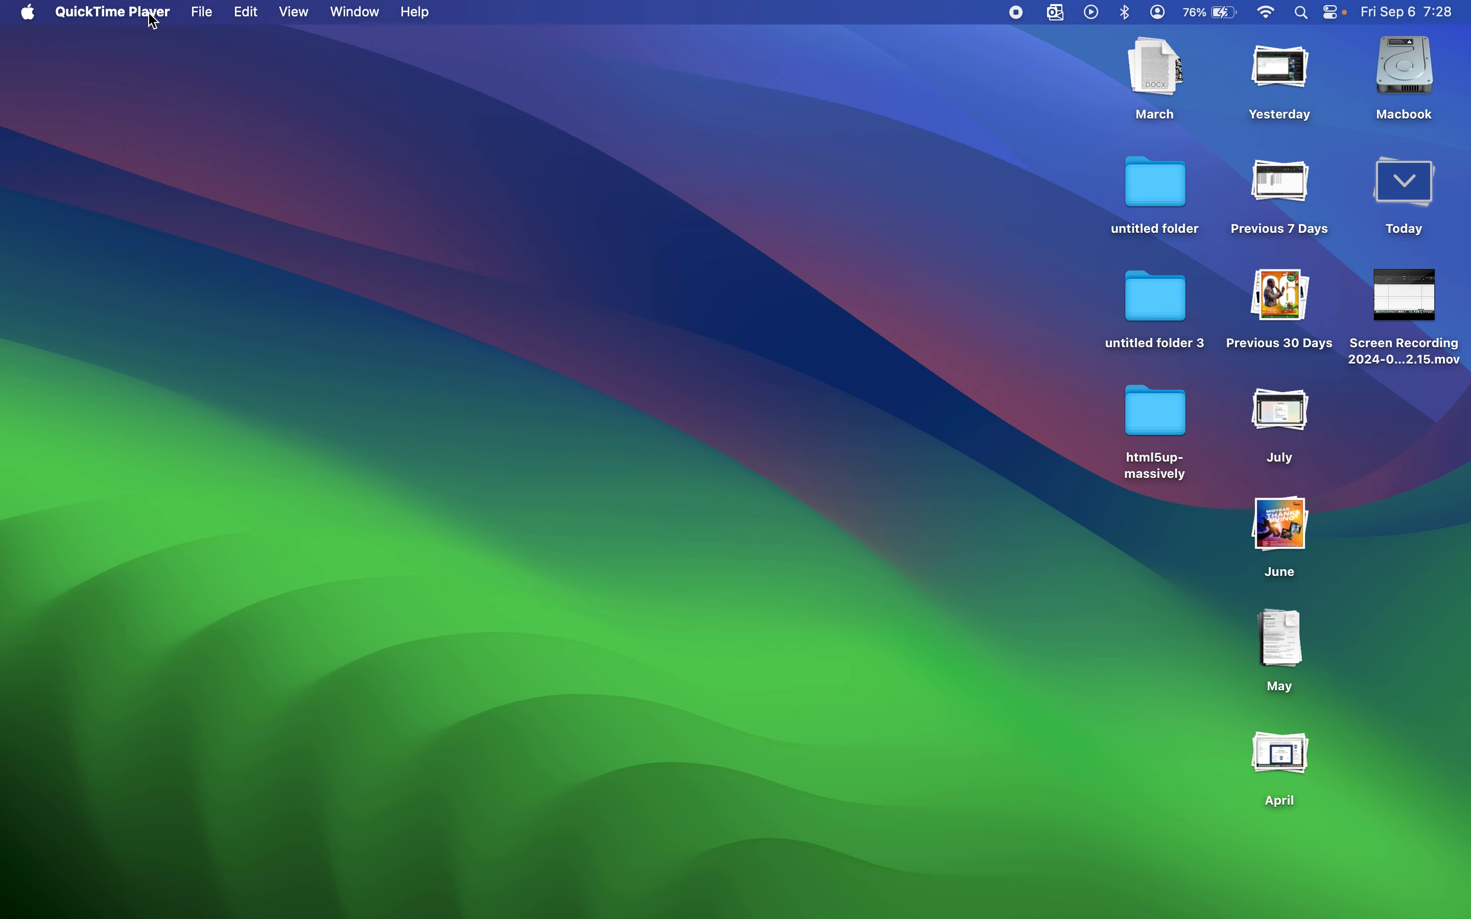
pyautogui.click(200, 12)
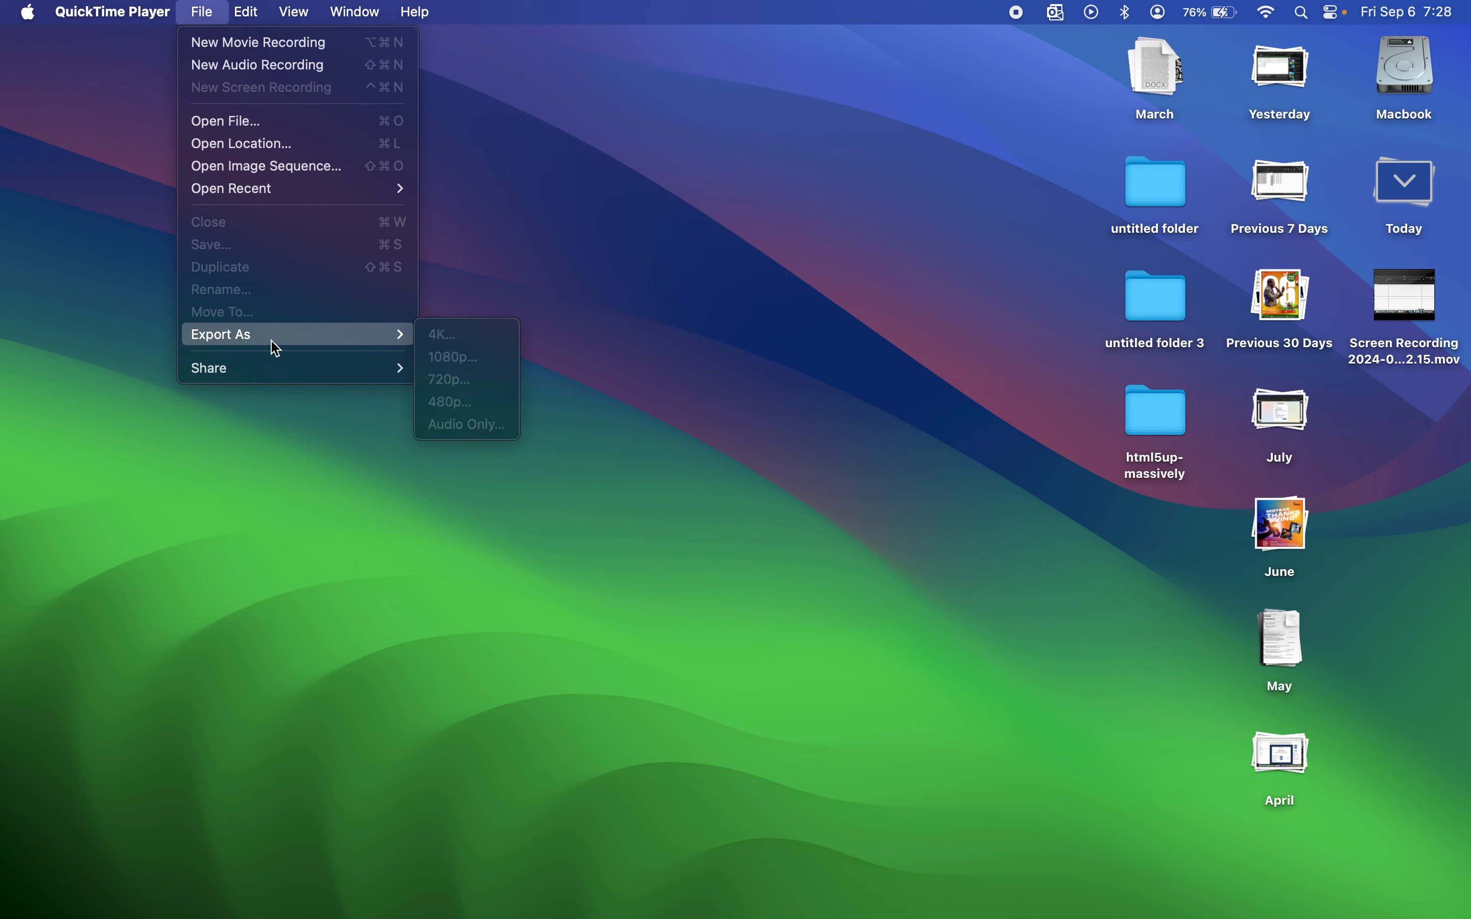
pyautogui.moveTo(284, 203)
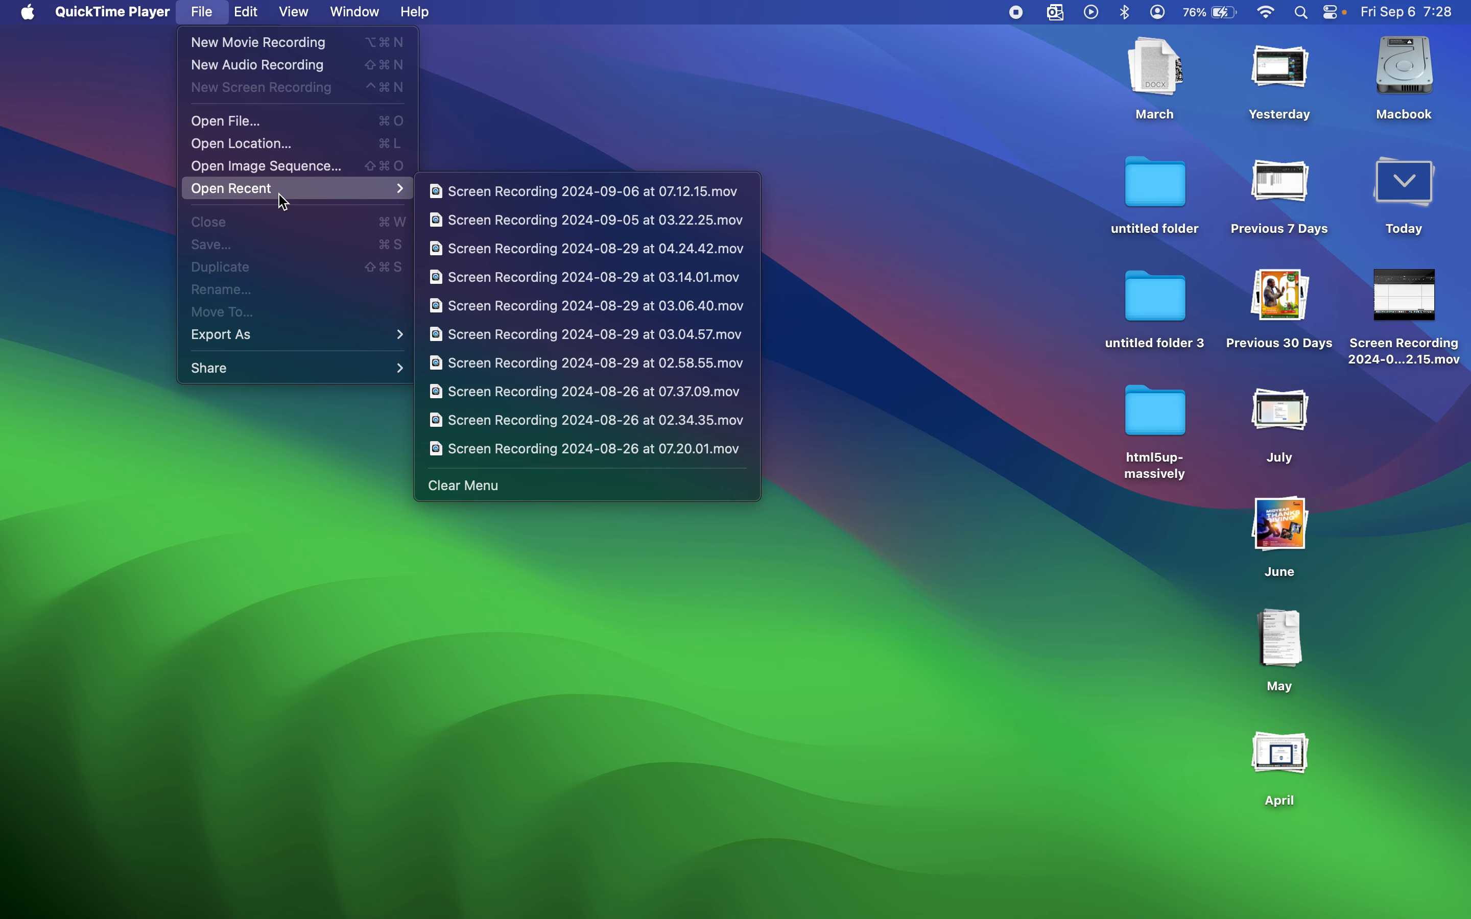
pyautogui.click(474, 191)
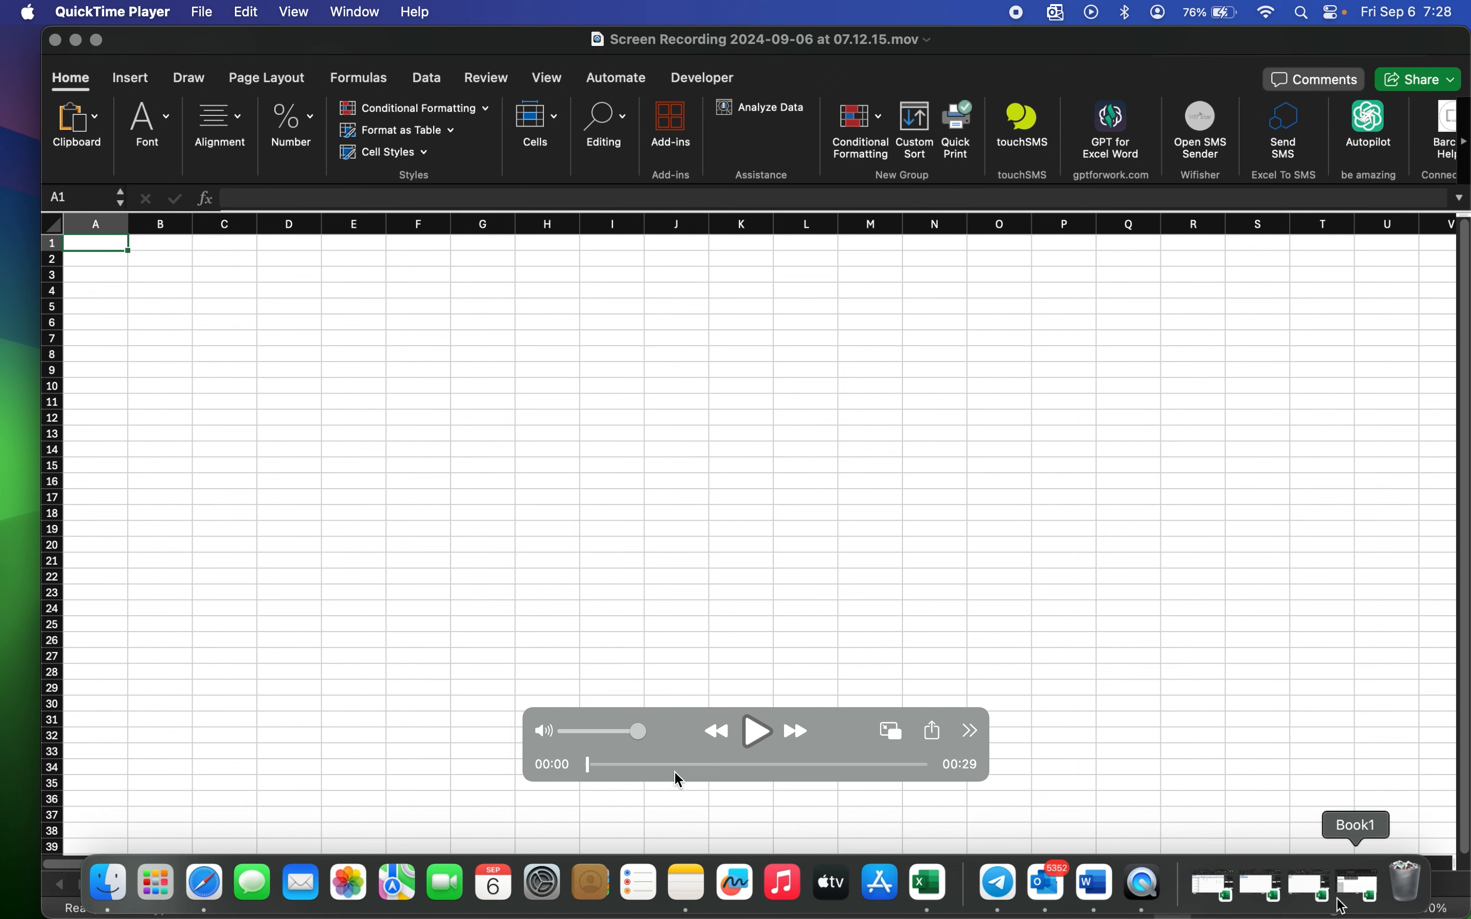
pyautogui.click(760, 734)
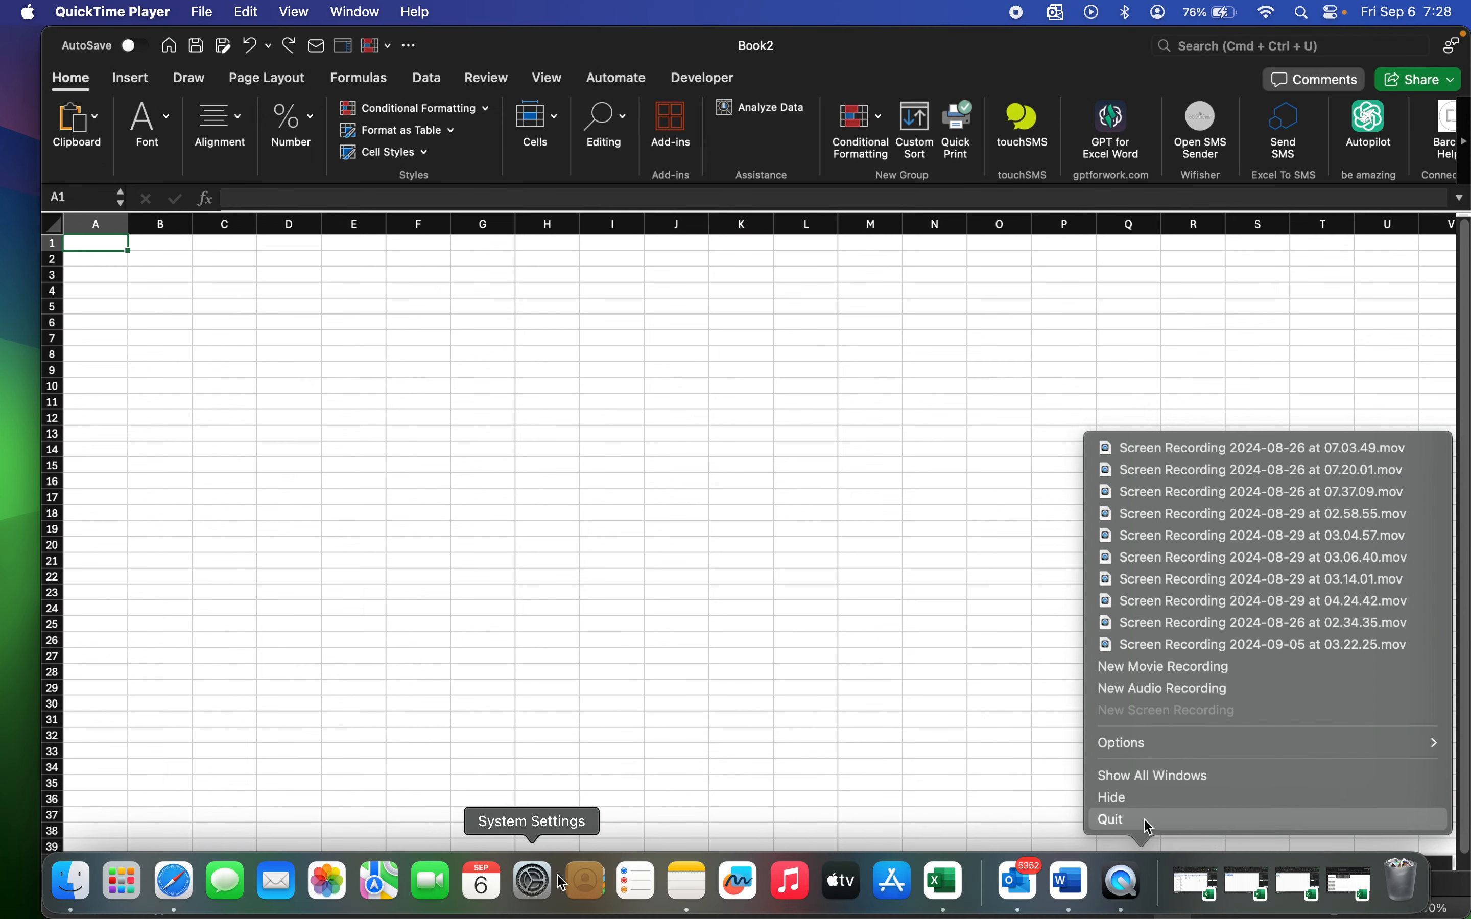
# - Check the Sound settings in System Settings and close the recording playing in QuickTime Player
pyautogui.click(541, 887)
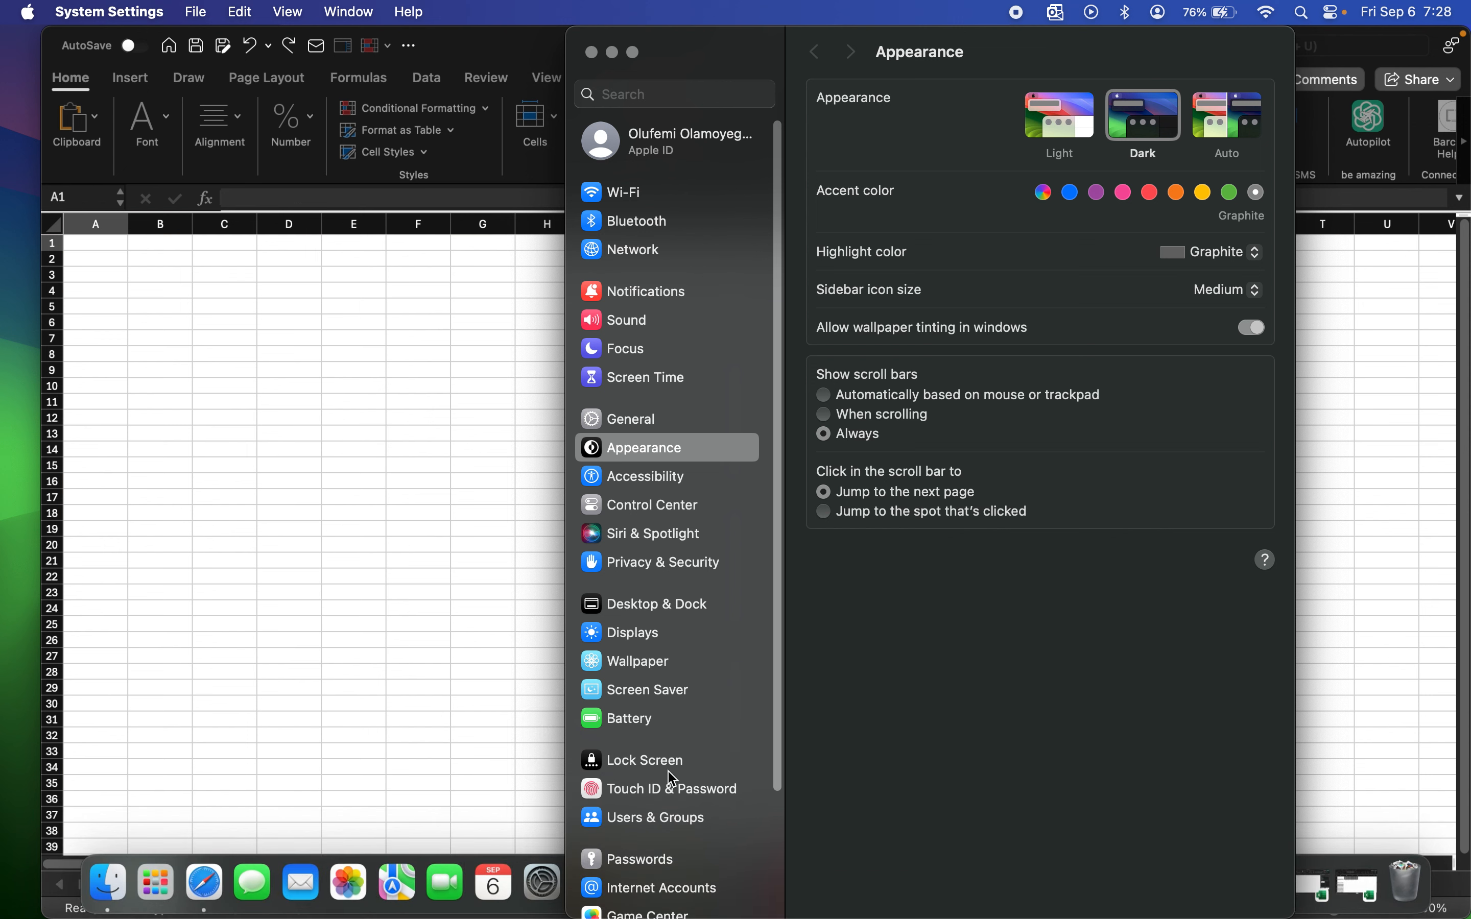
pyautogui.click(662, 327)
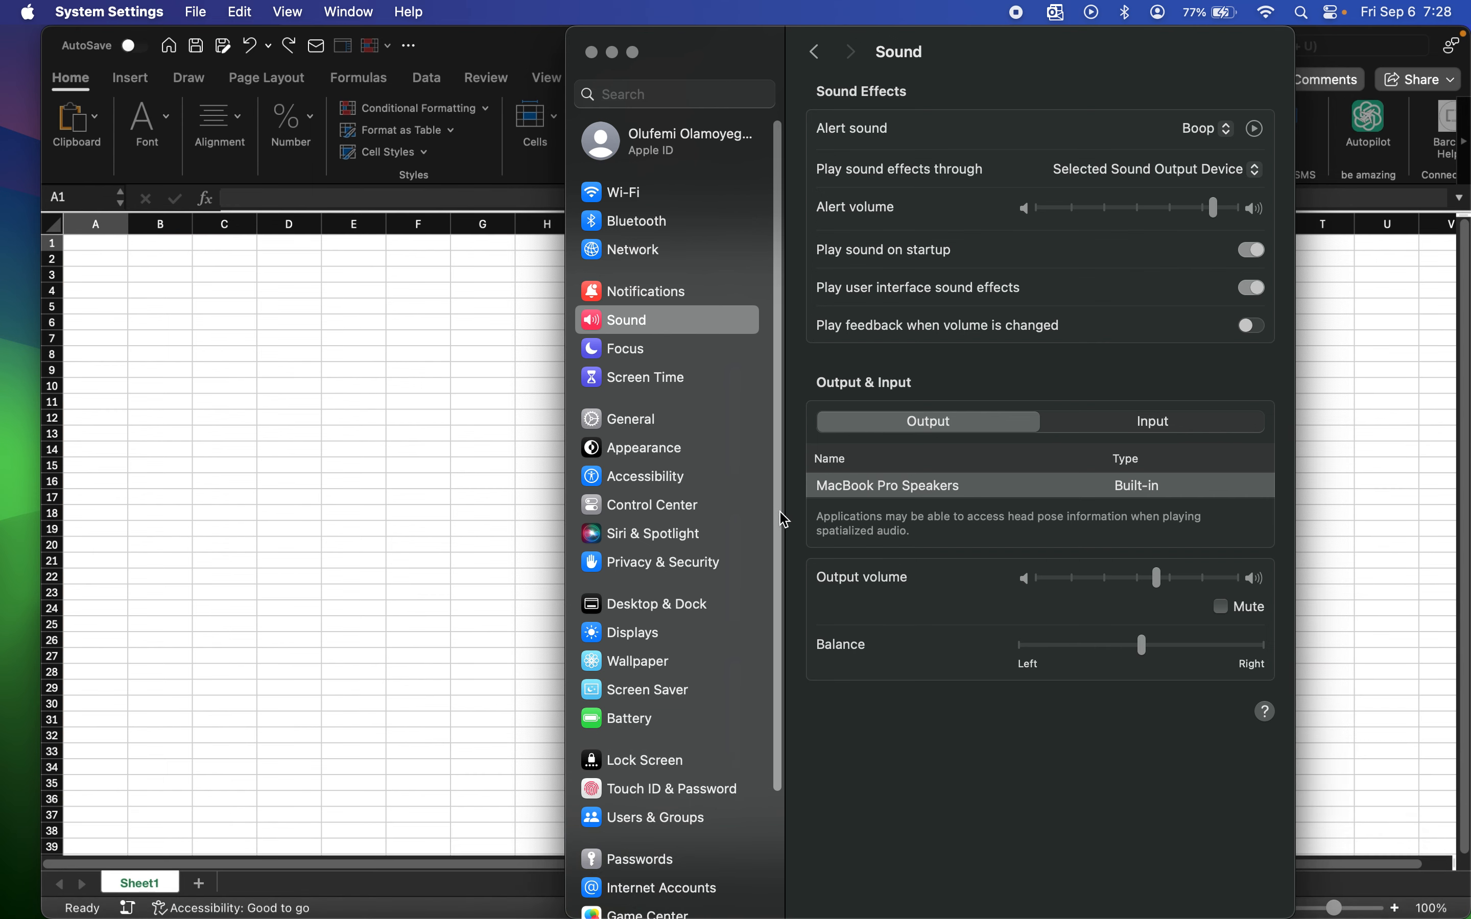
pyautogui.click(462, 538)
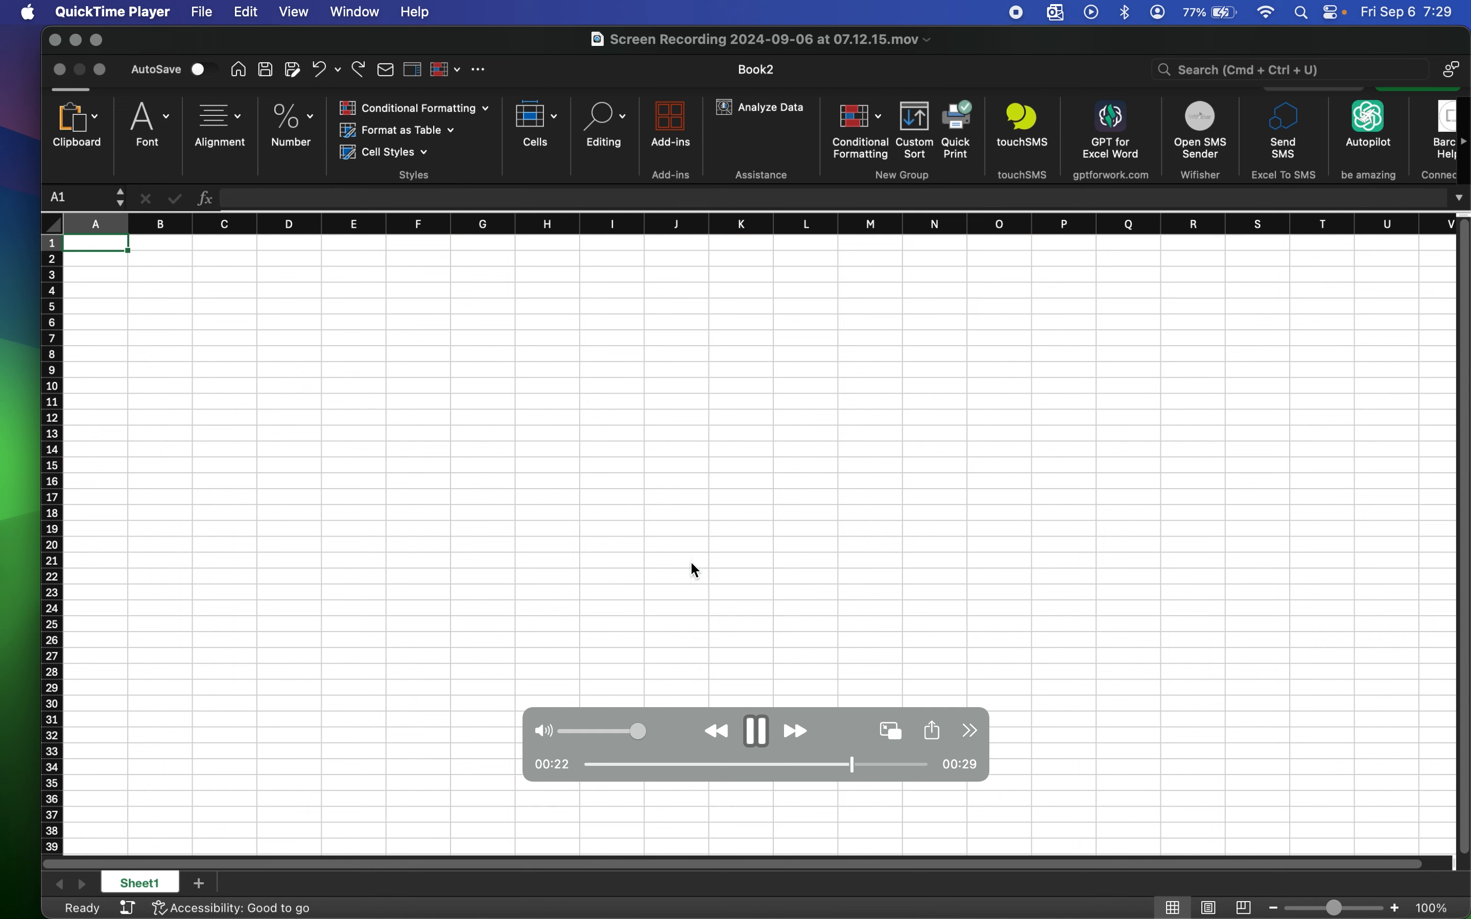
pyautogui.click(97, 40)
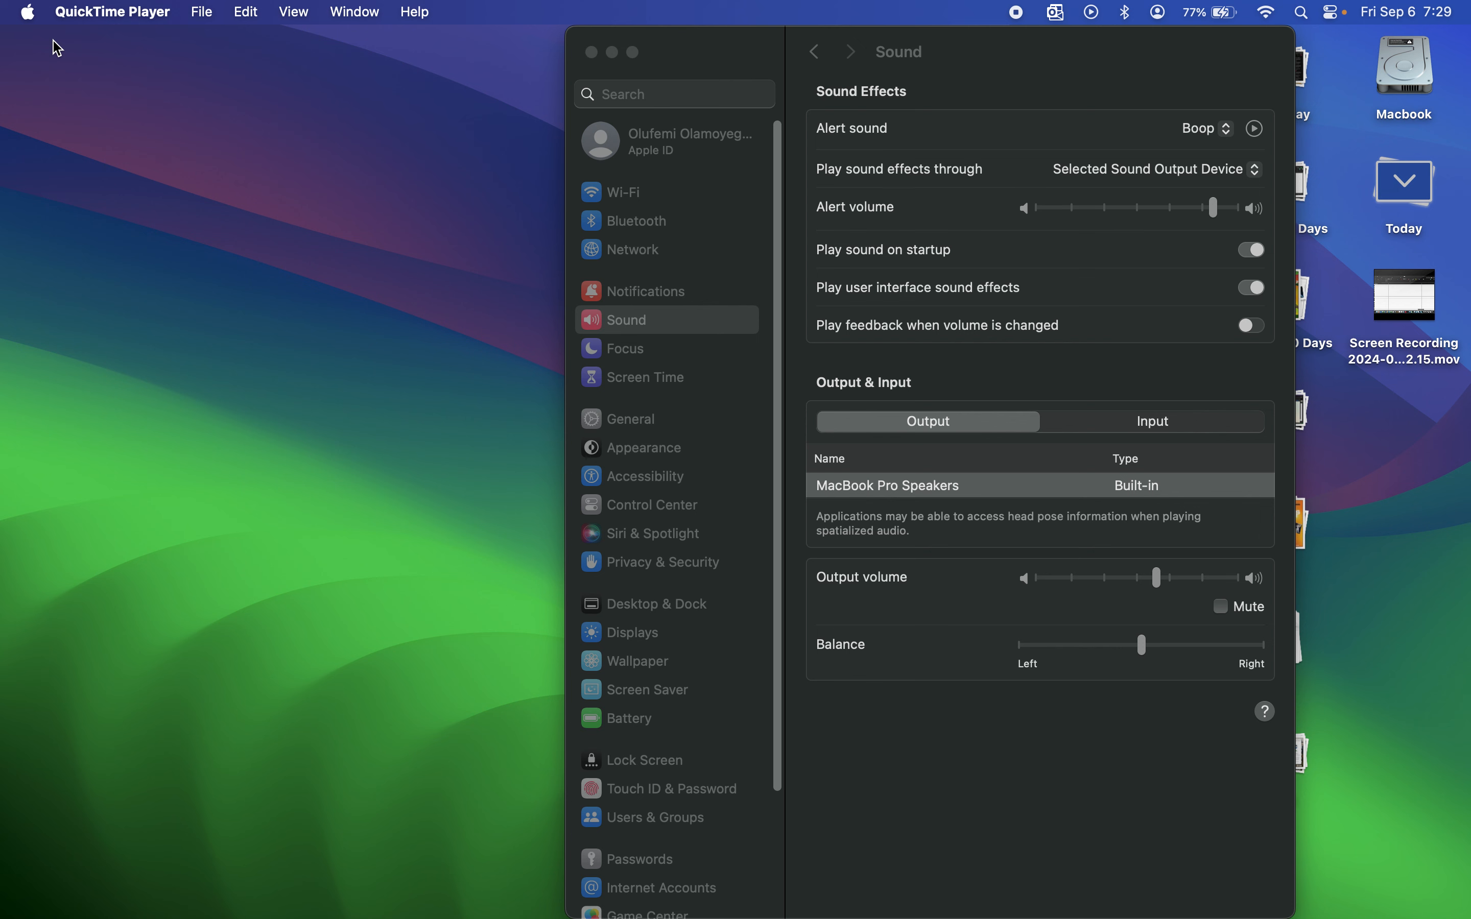
pyautogui.click(469, 348)
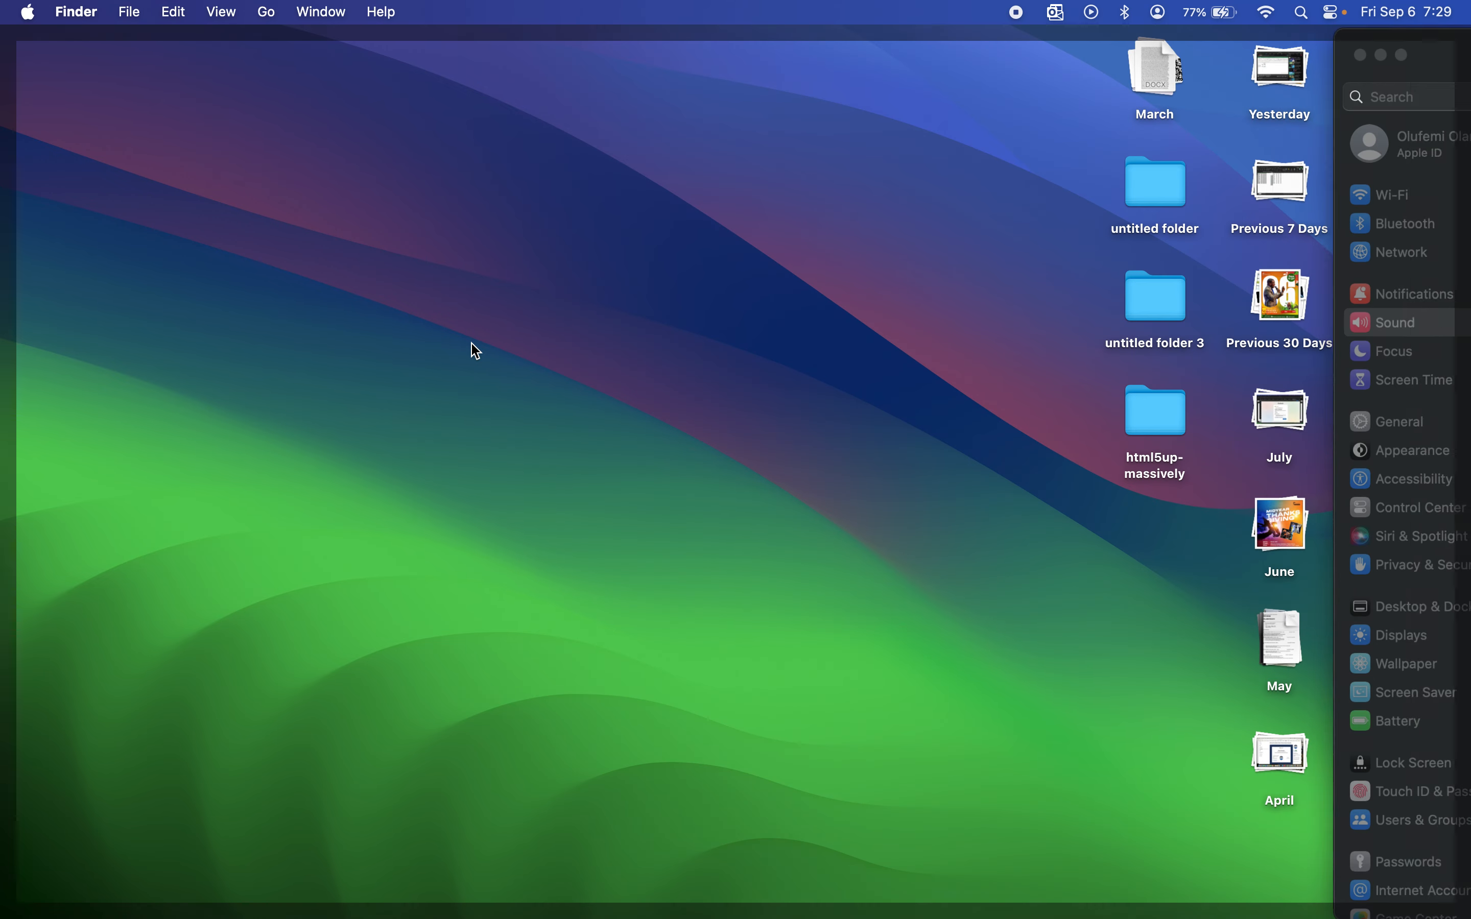
pyautogui.click(134, 14)
pyautogui.press('Escape')
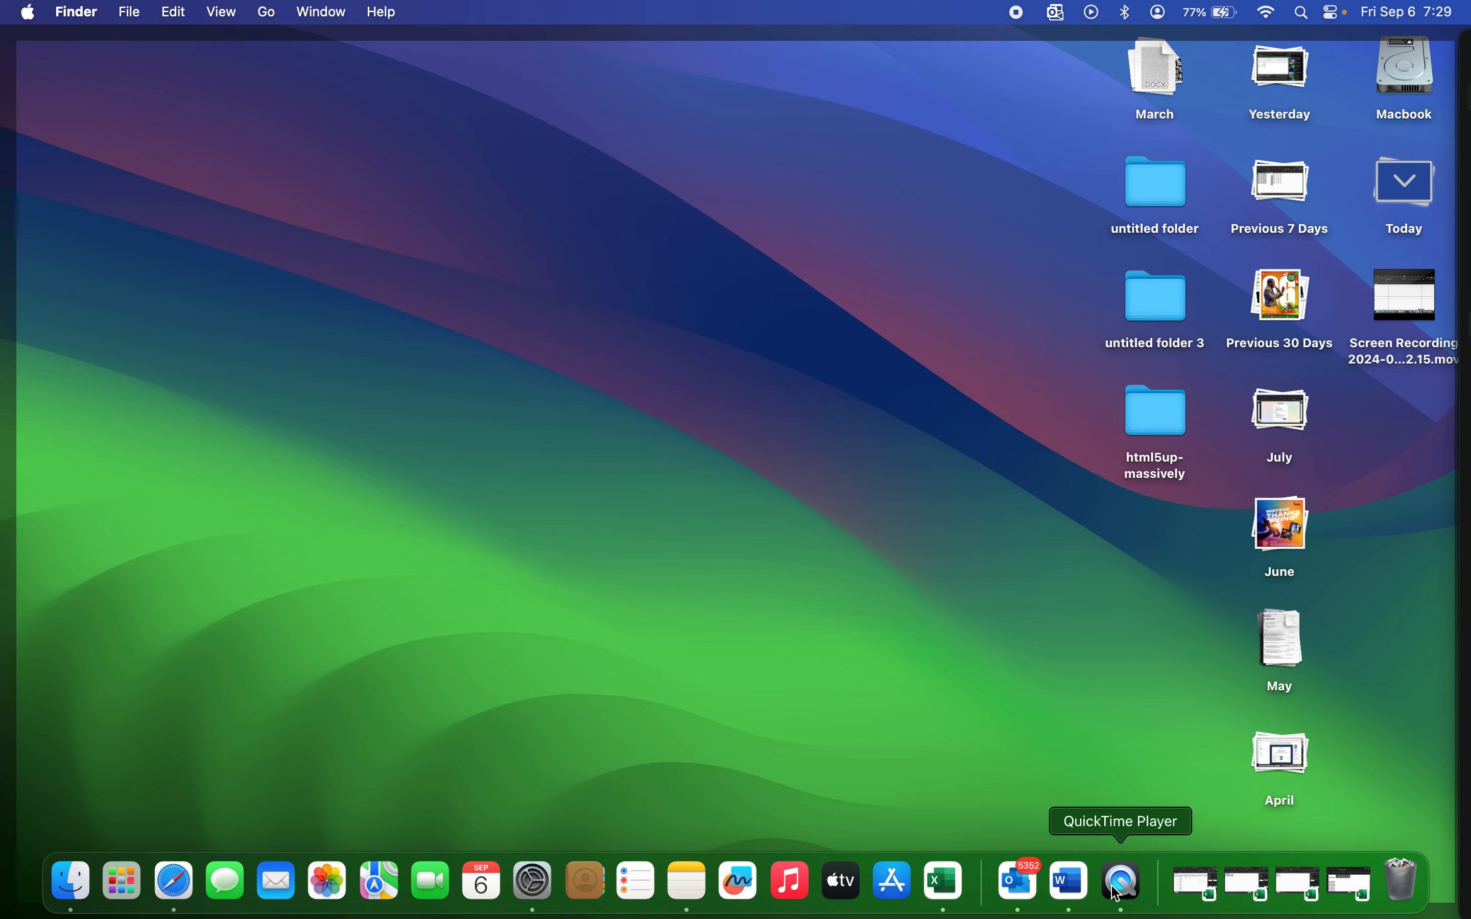
pyautogui.click(1119, 884)
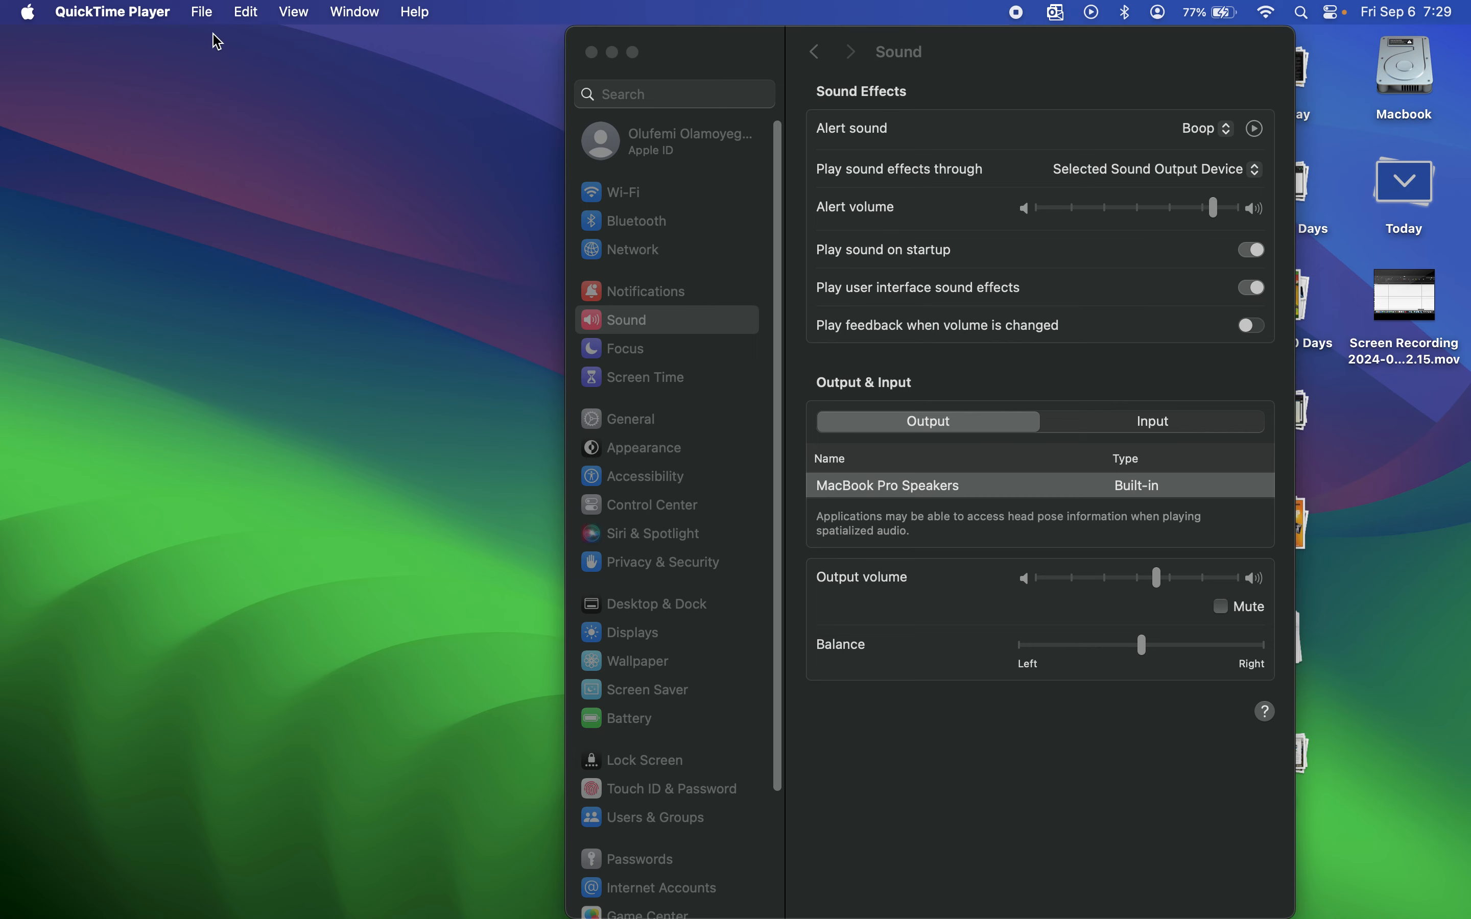
pyautogui.click(201, 12)
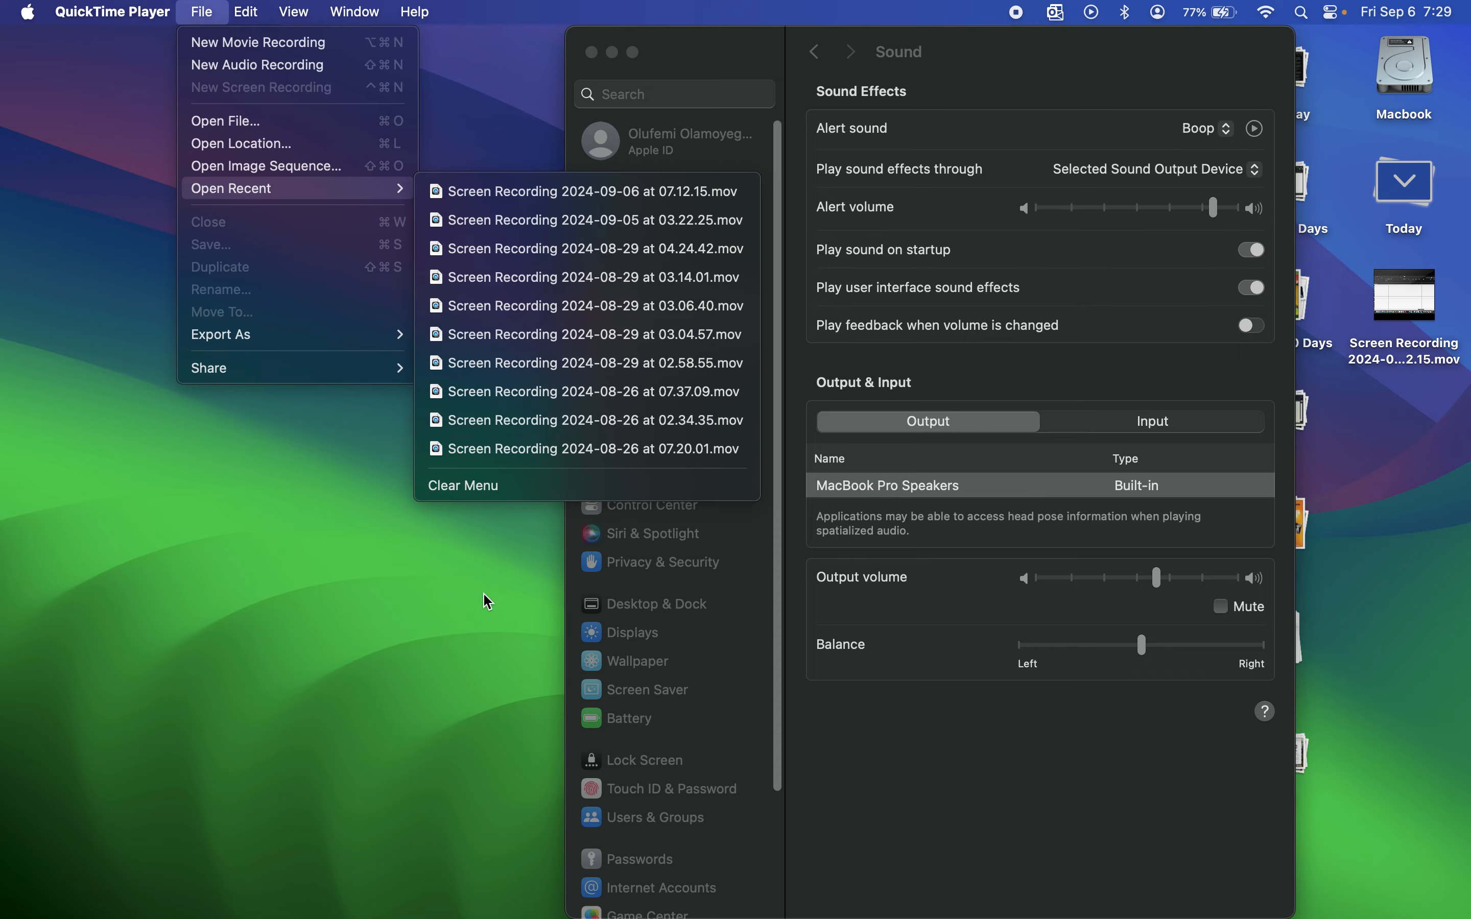
pyautogui.click(471, 633)
# - Switch back to the Book2 workbook in Excel with the BARCODE sheet showing
pyautogui.moveTo(1018, 903)
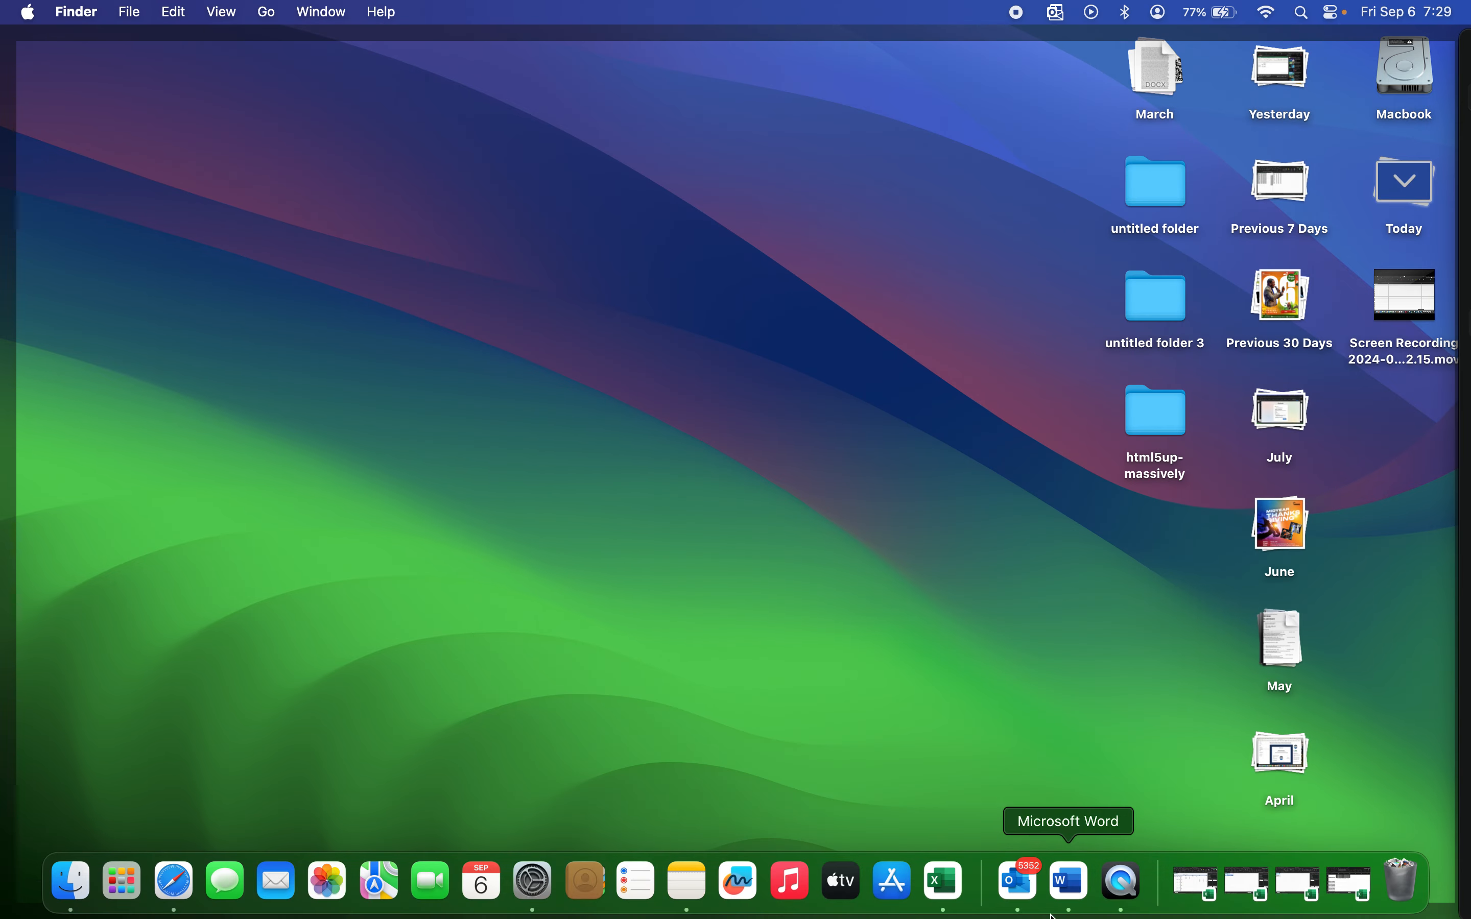
pyautogui.click(958, 894)
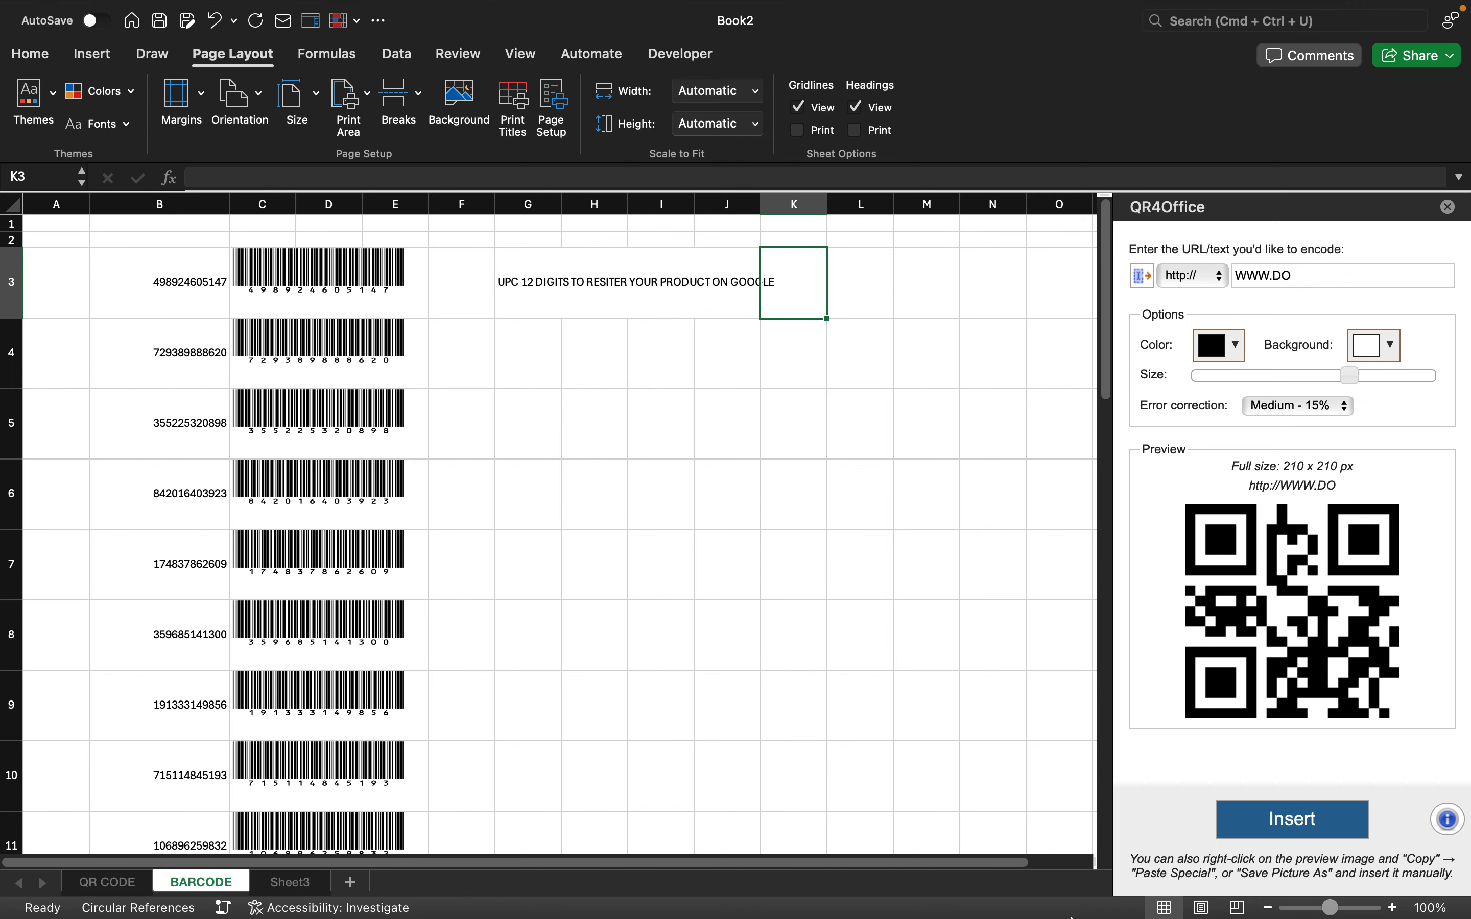
pyautogui.moveTo(1348, 909)
pyautogui.moveTo(903, 7)
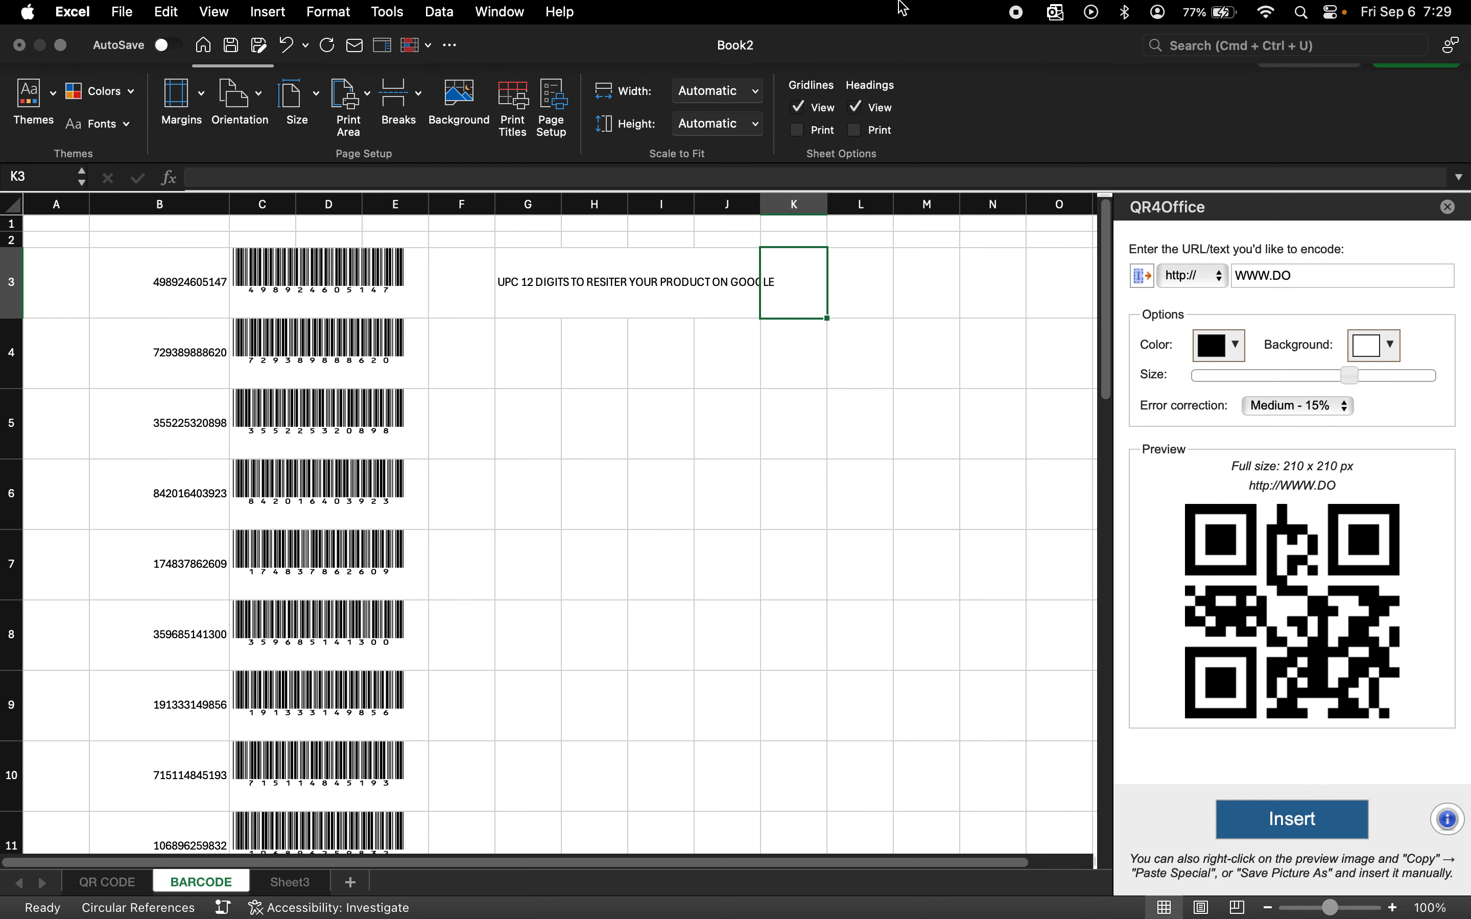